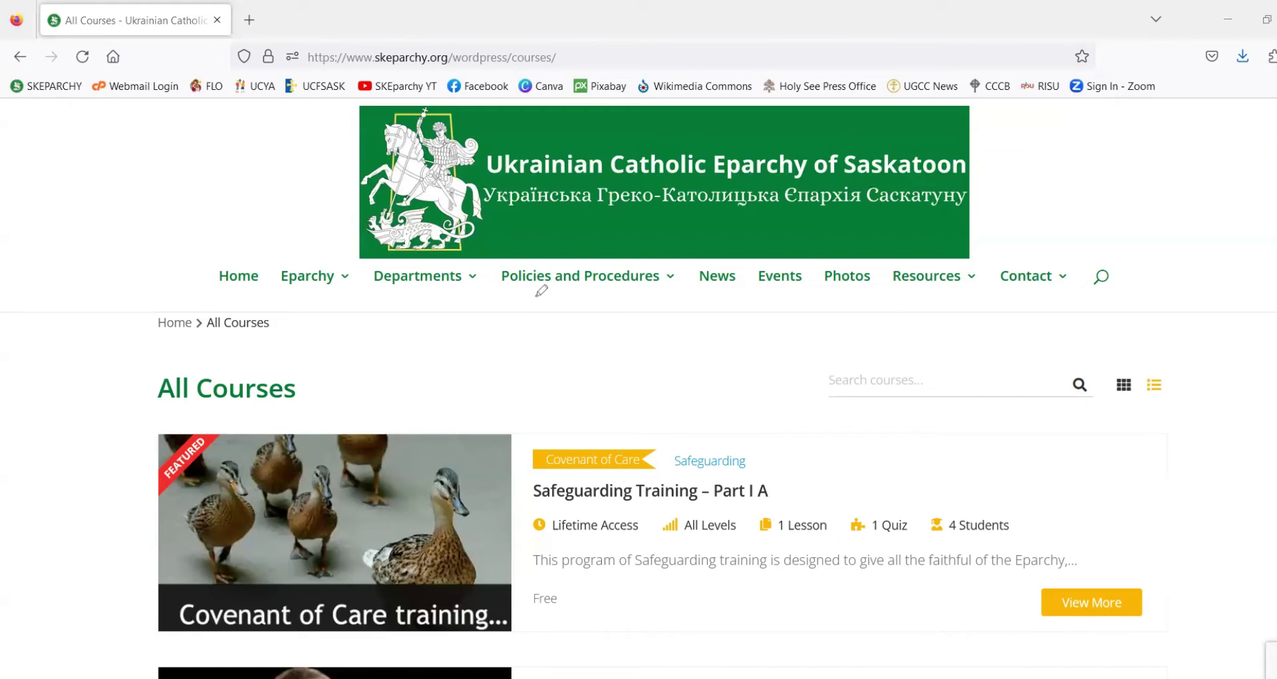
# - Underline the Policies and Procedures menu on the All Courses page
pyautogui.moveTo(507, 288); pyautogui.dragTo(659, 292)
pyautogui.moveTo(580, 276)
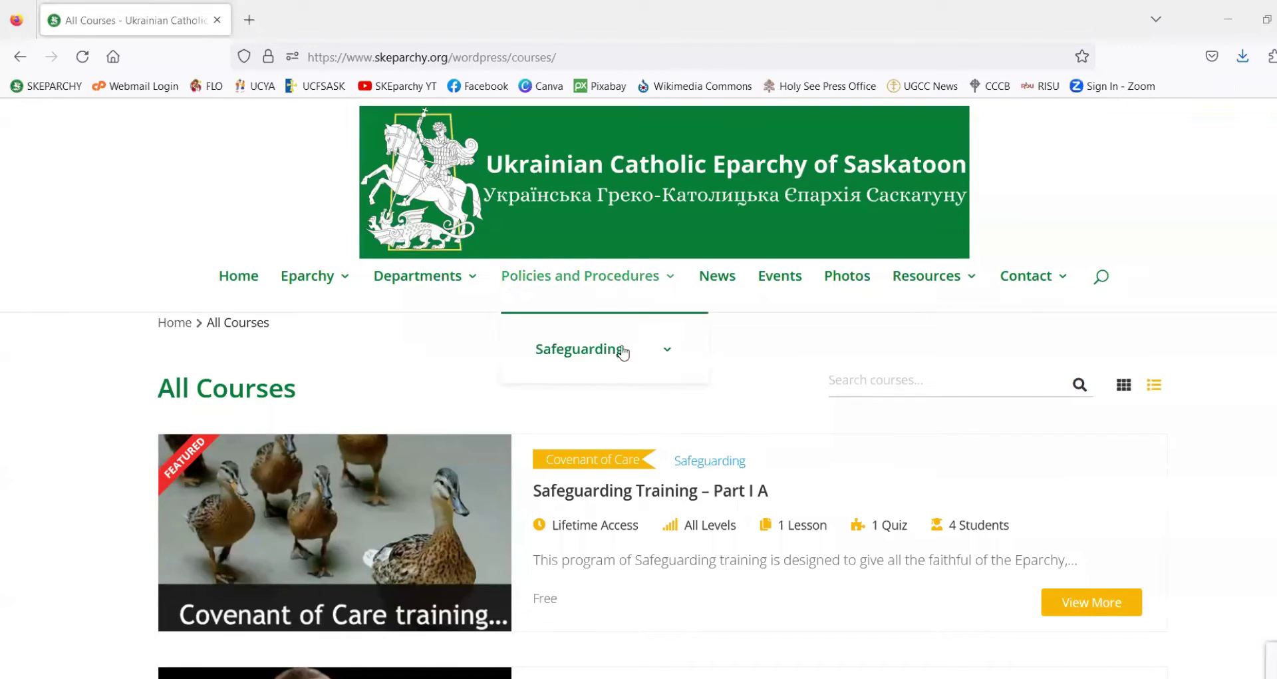
pyautogui.moveTo(585, 353)
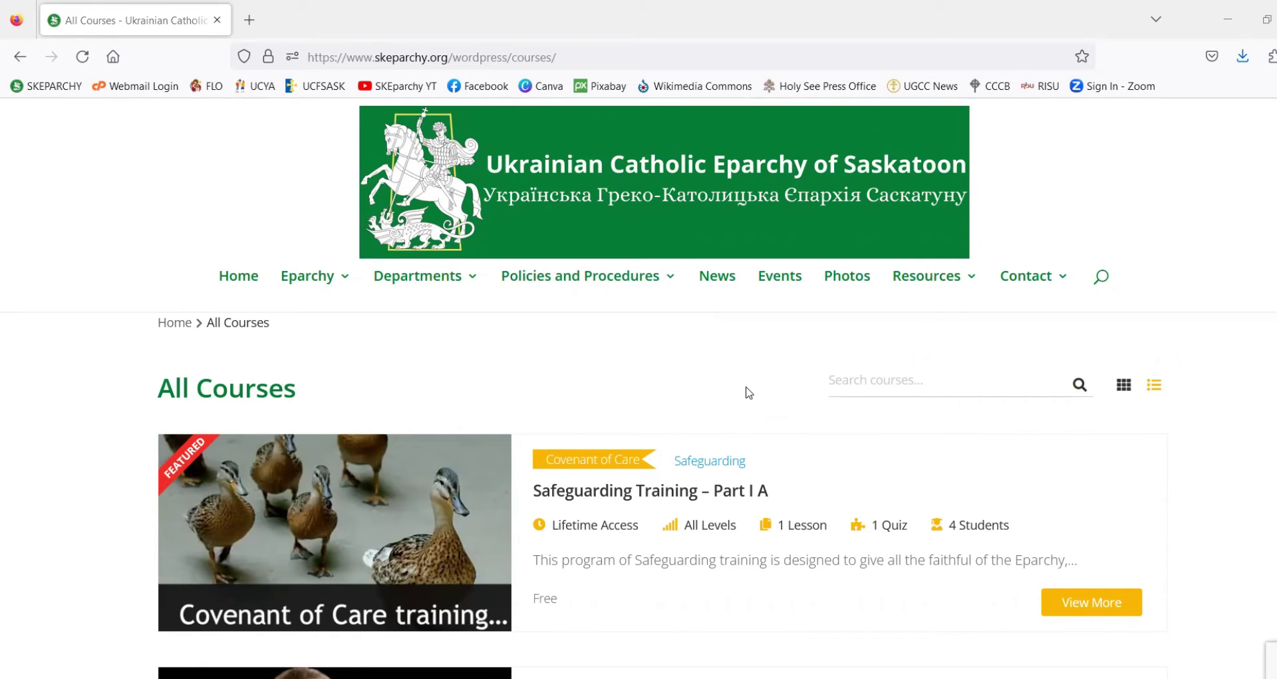
pyautogui.scroll(-1, 748, 392)
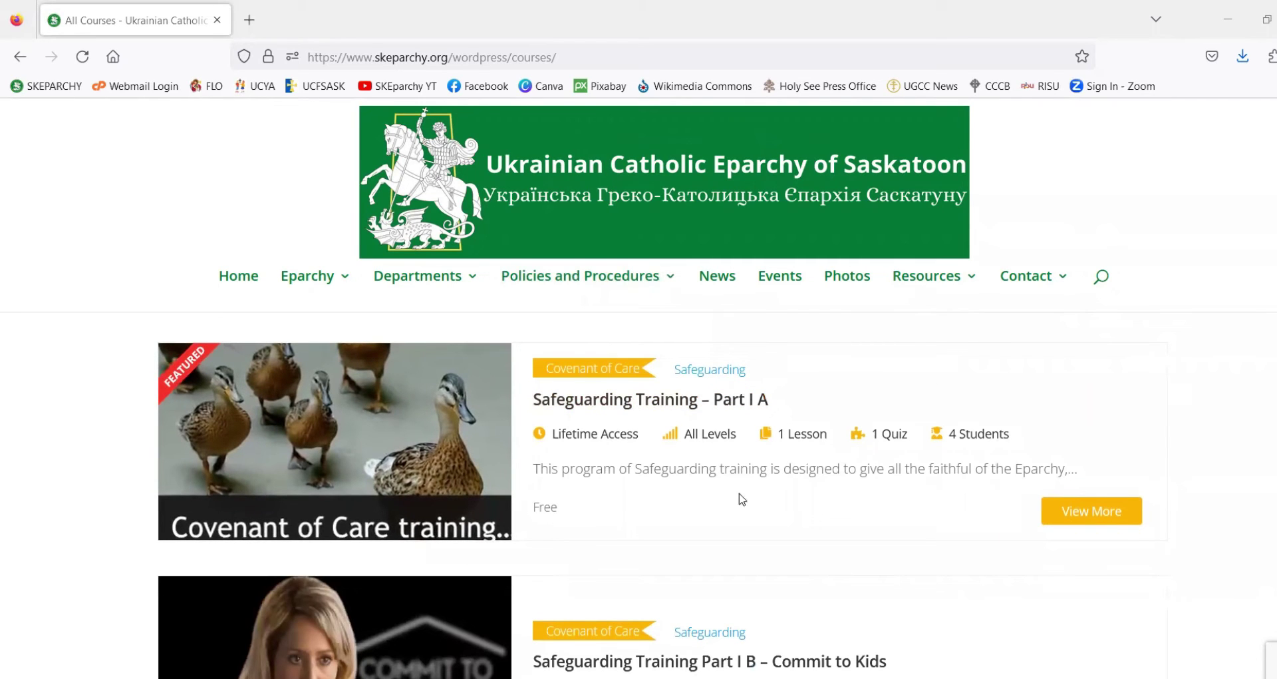
pyautogui.scroll(-1, 742, 496)
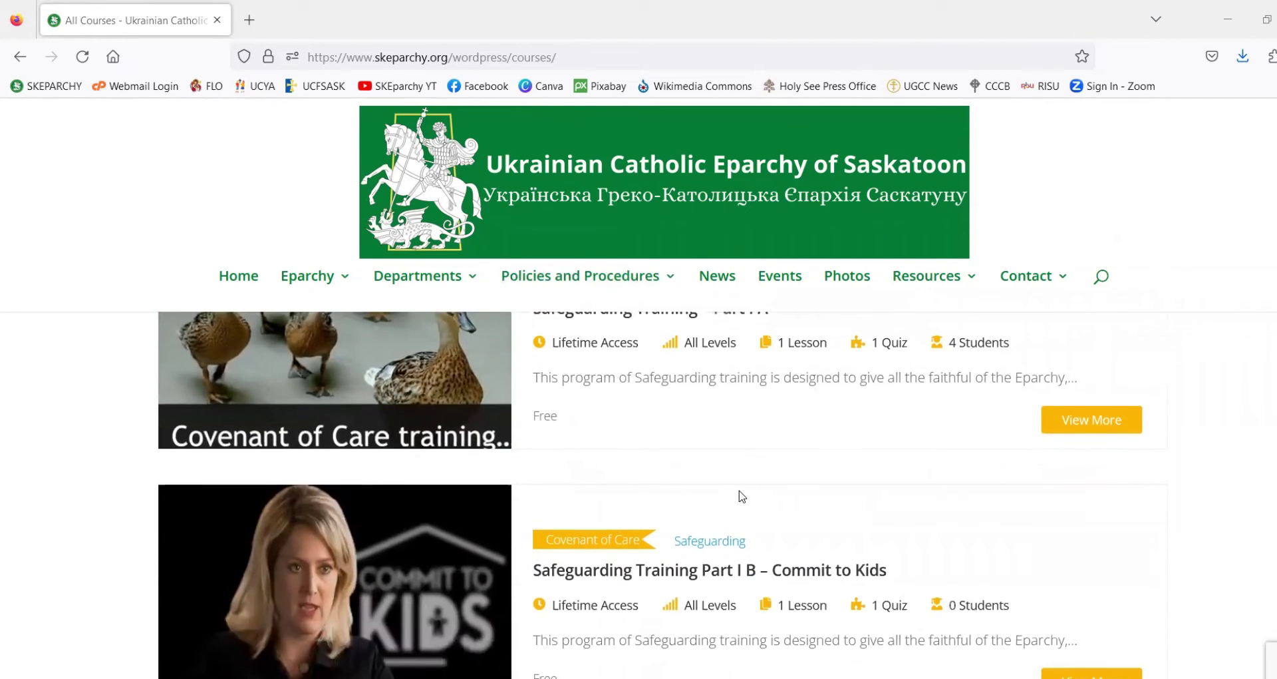
pyautogui.scroll(1, 742, 496)
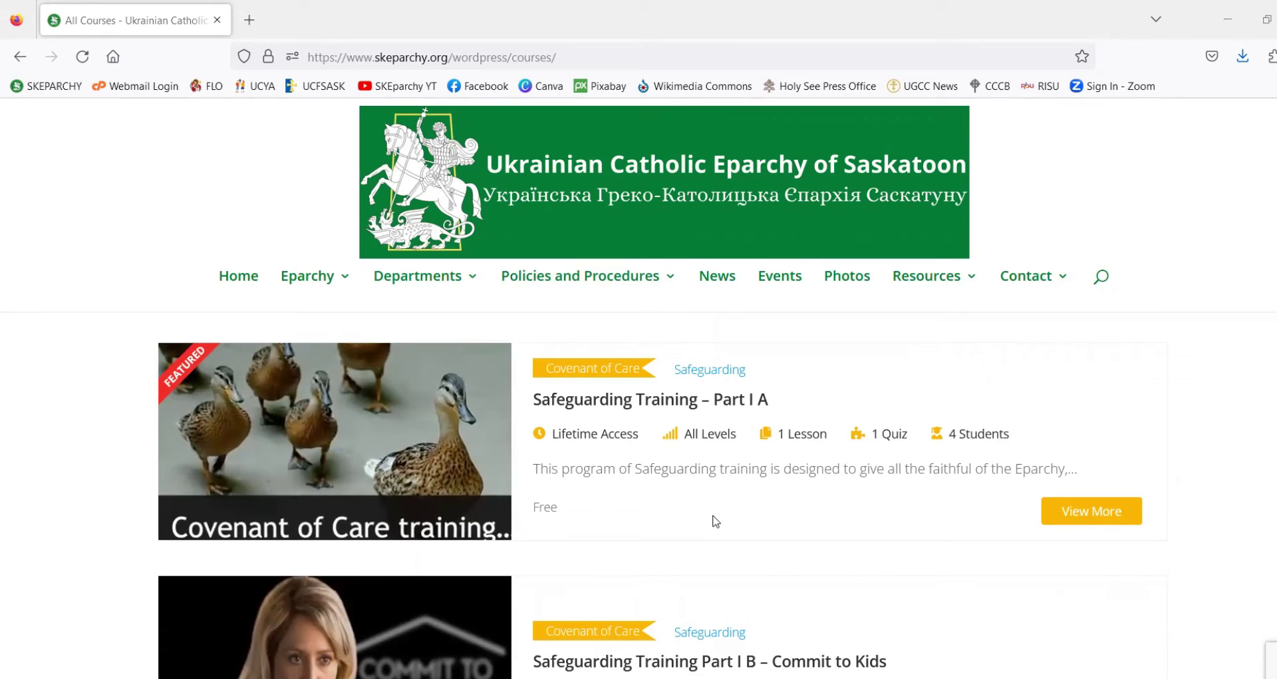
pyautogui.scroll(-1, 738, 506)
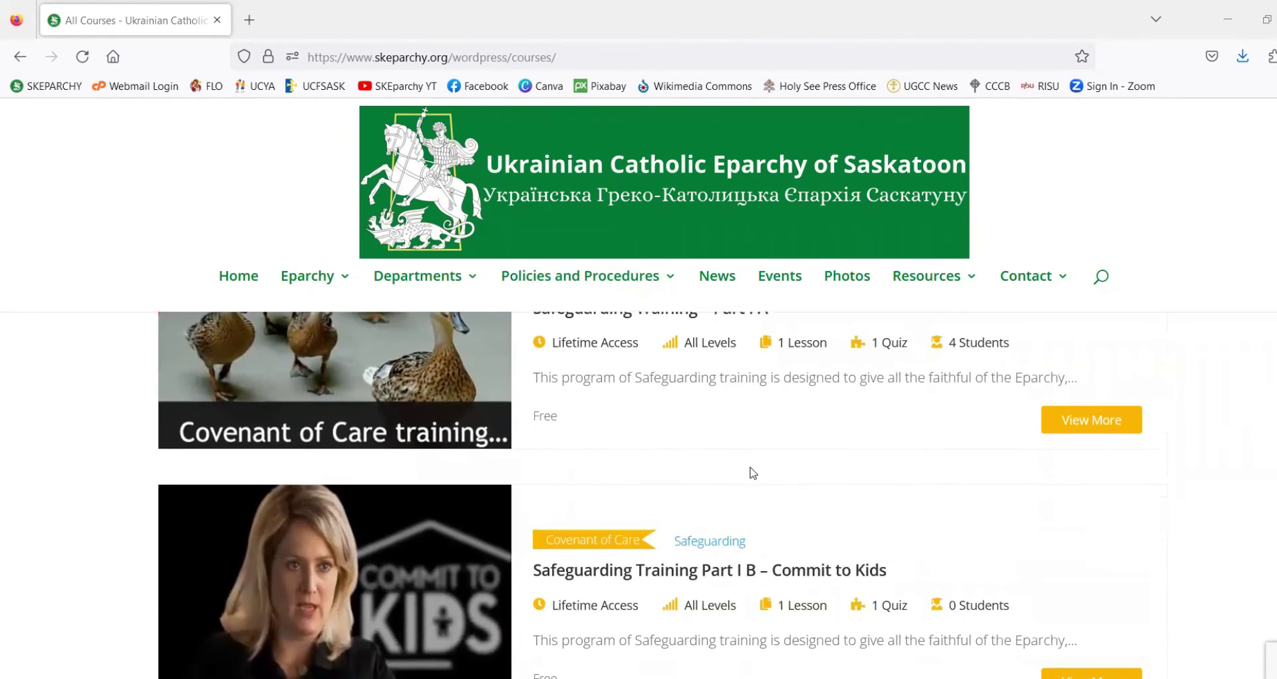
pyautogui.scroll(-4, 754, 469)
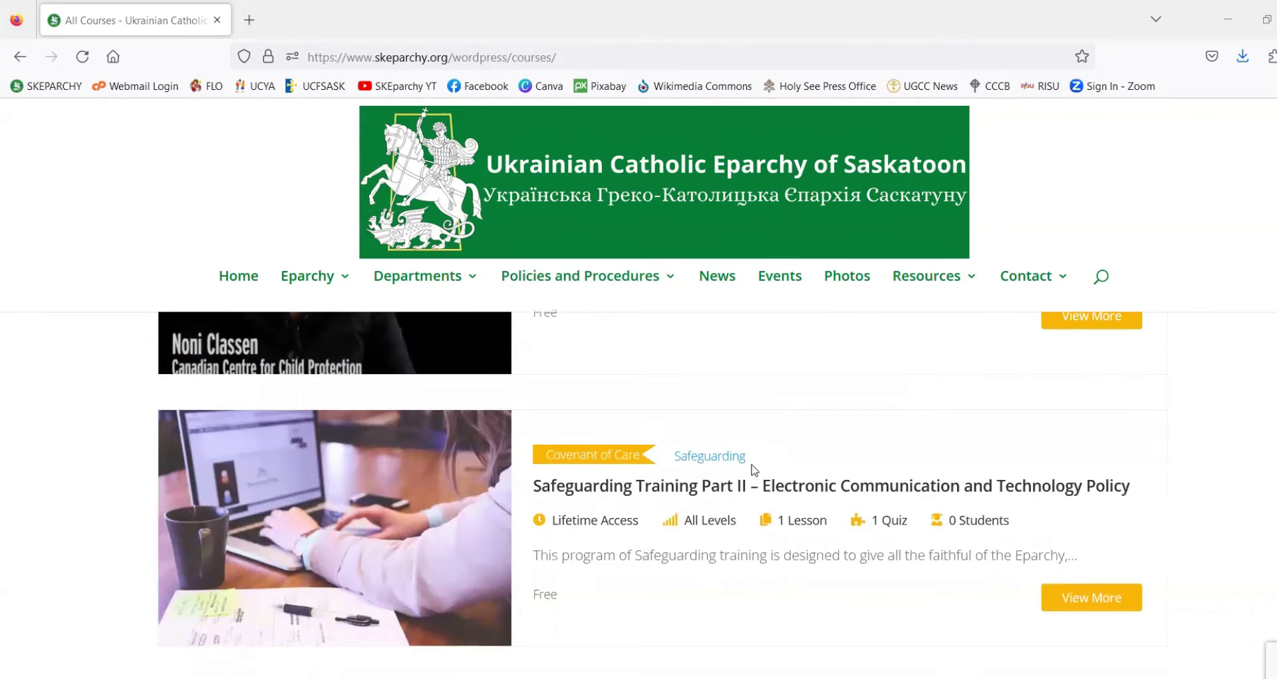
pyautogui.scroll(-1, 750, 465)
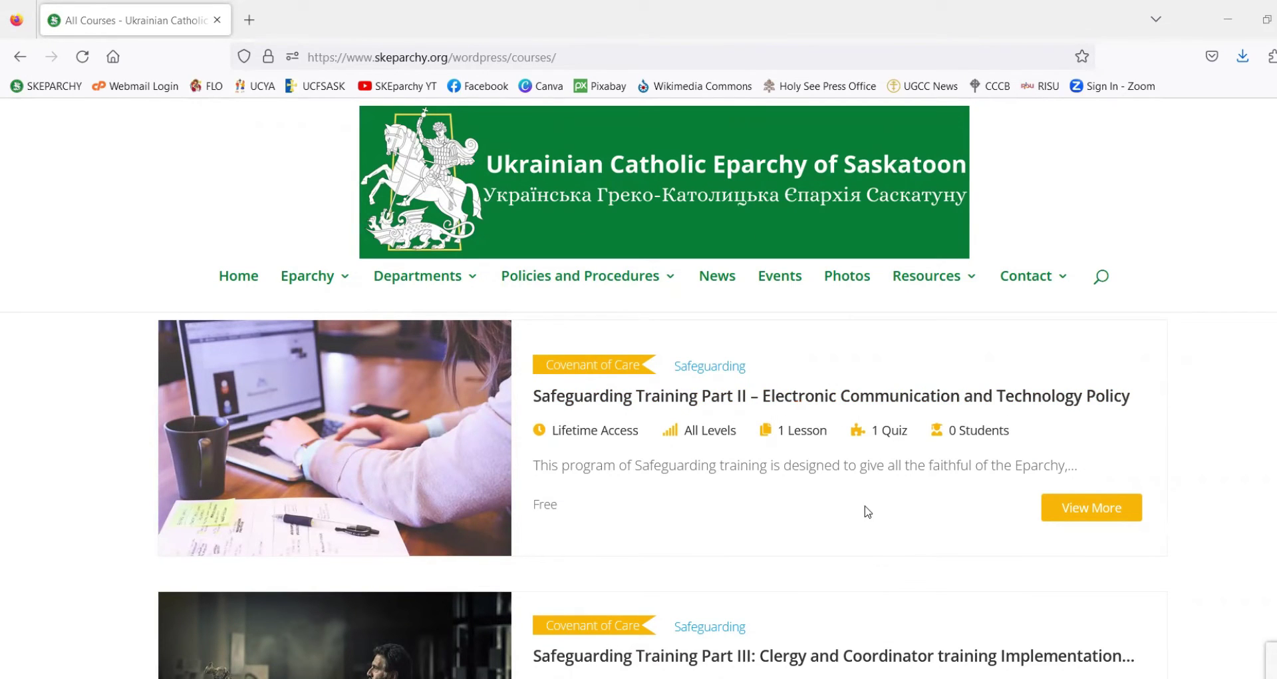
pyautogui.scroll(4, 858, 515)
pyautogui.scroll(2, 858, 514)
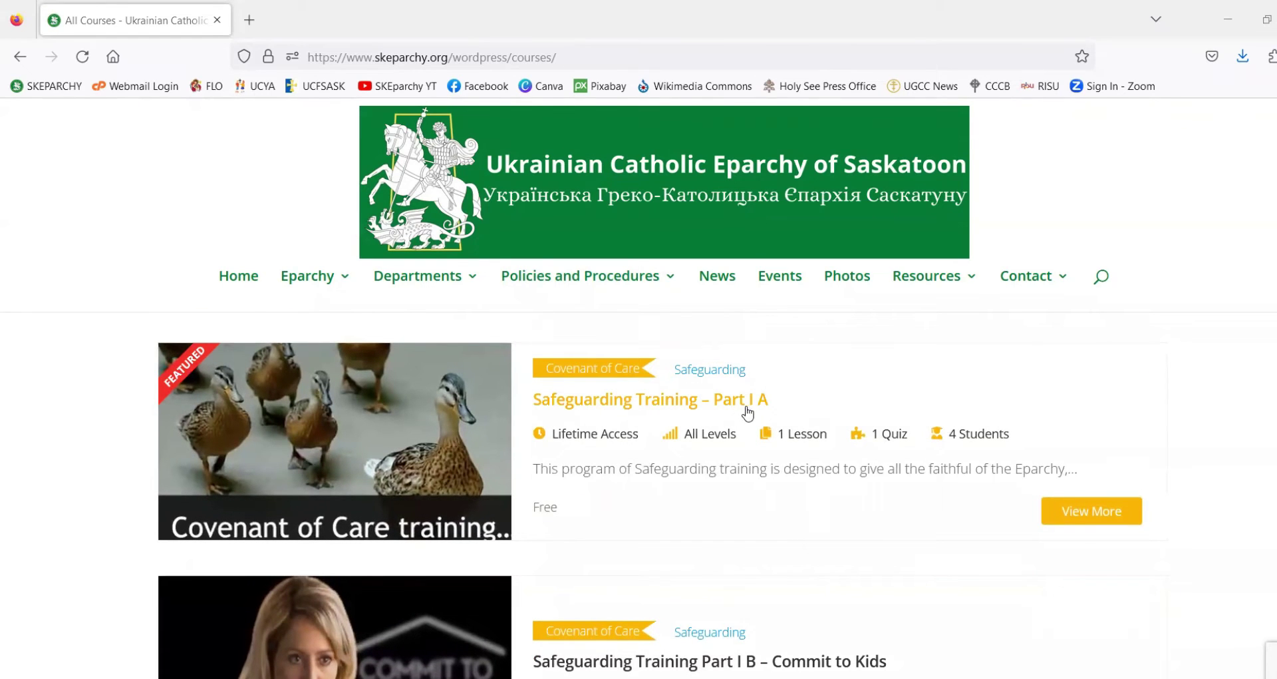
pyautogui.scroll(-2, 775, 413)
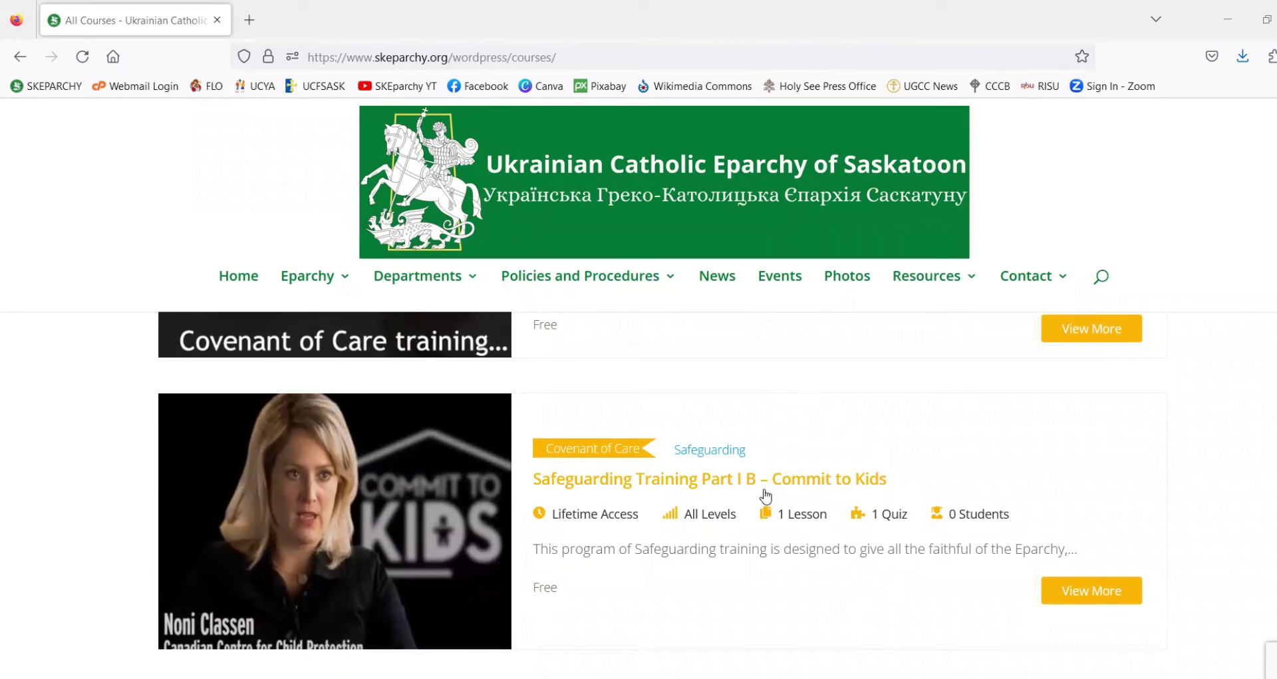
pyautogui.scroll(-3, 765, 493)
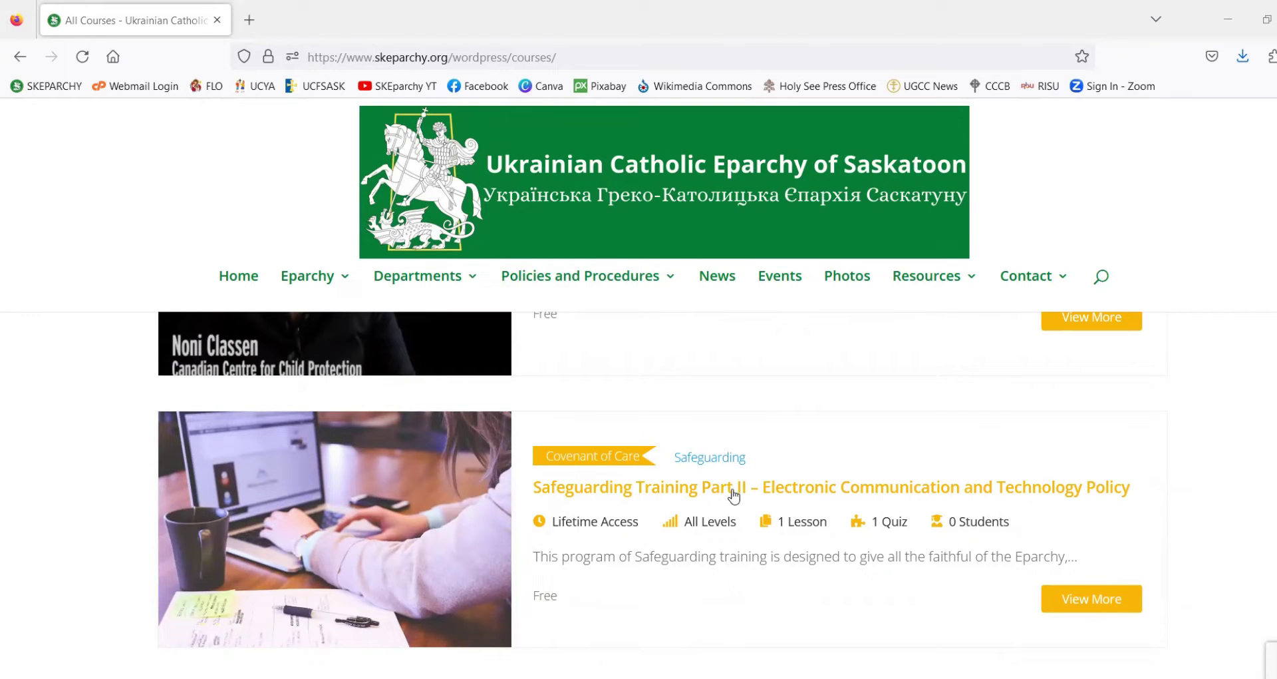
pyautogui.scroll(-5, 817, 437)
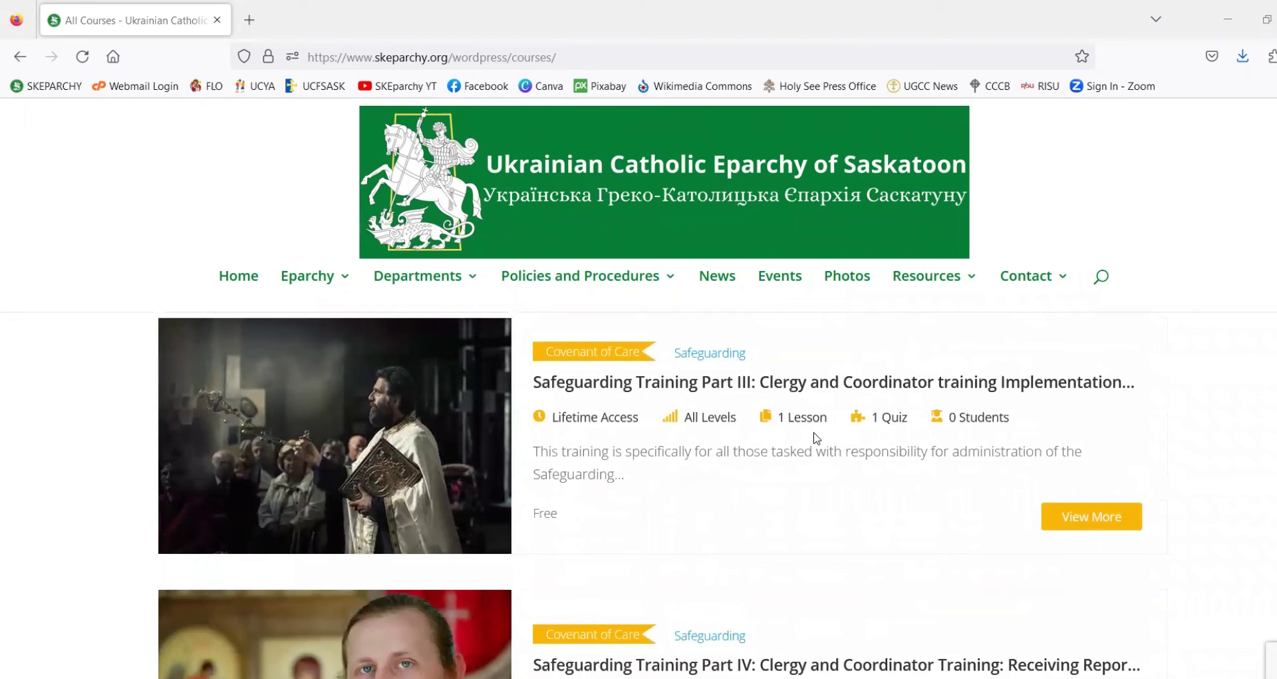
pyautogui.scroll(-1, 817, 437)
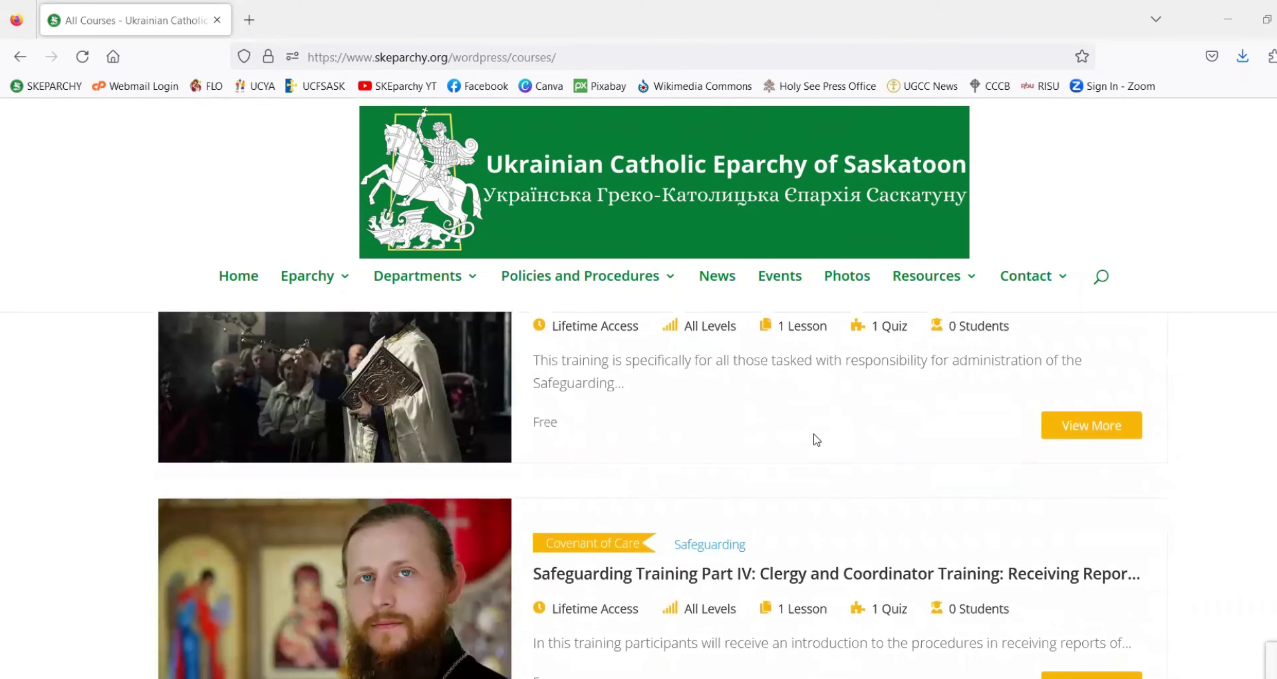
pyautogui.scroll(1, 814, 439)
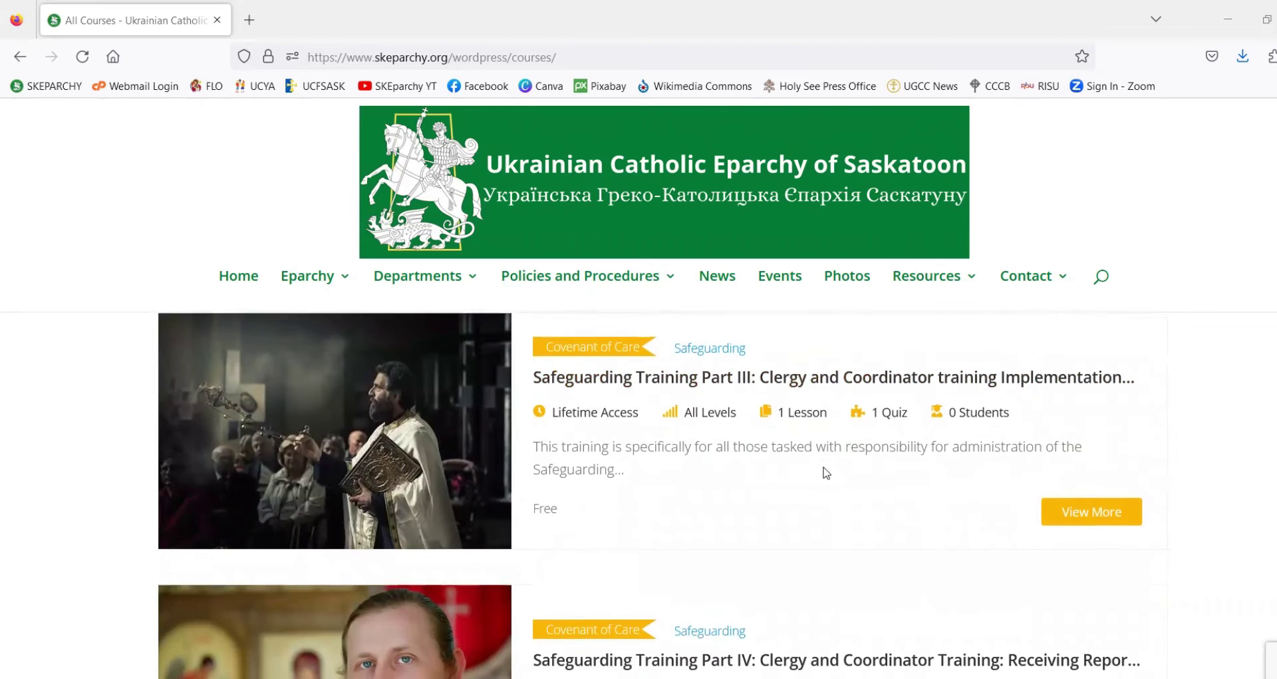
pyautogui.scroll(-2, 823, 472)
pyautogui.scroll(2, 749, 486)
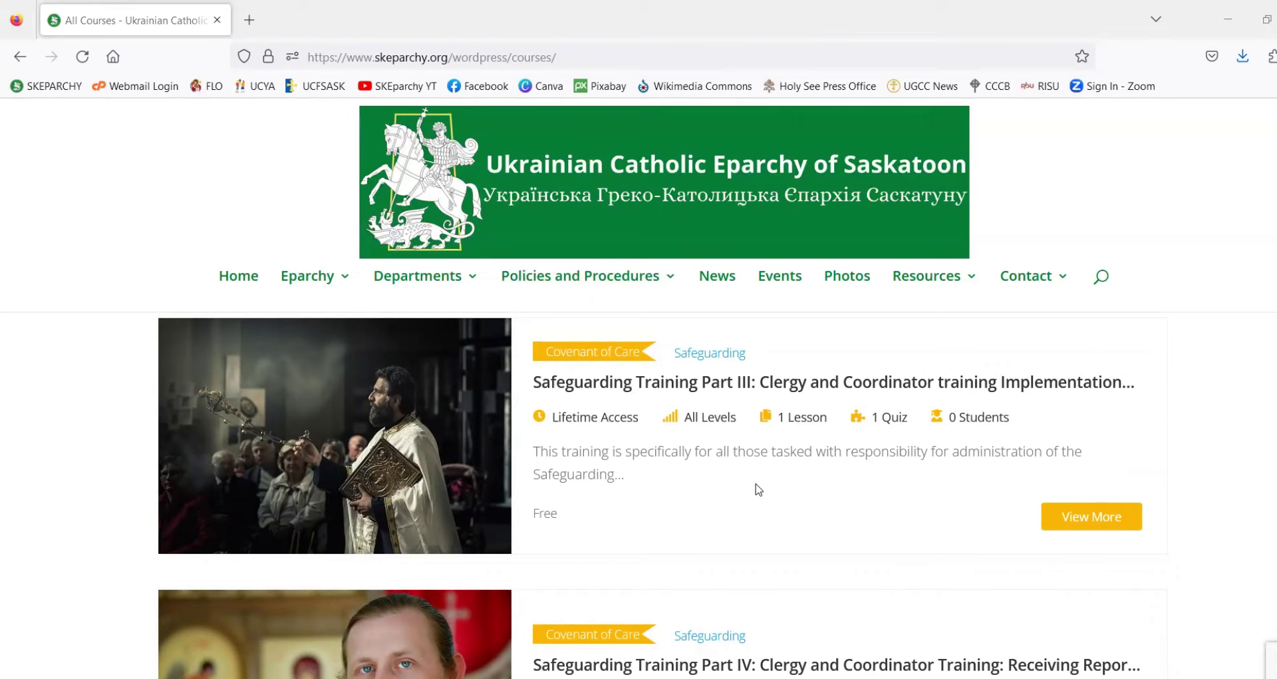
pyautogui.scroll(10, 759, 489)
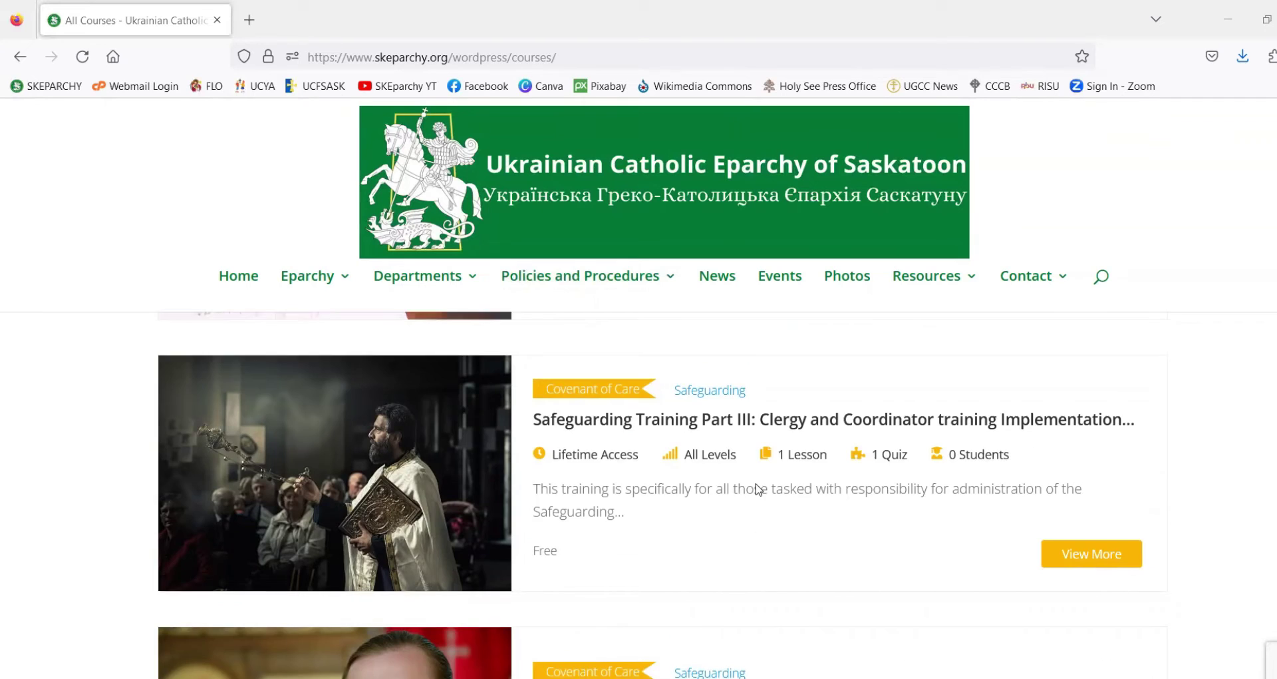
pyautogui.scroll(5, 758, 489)
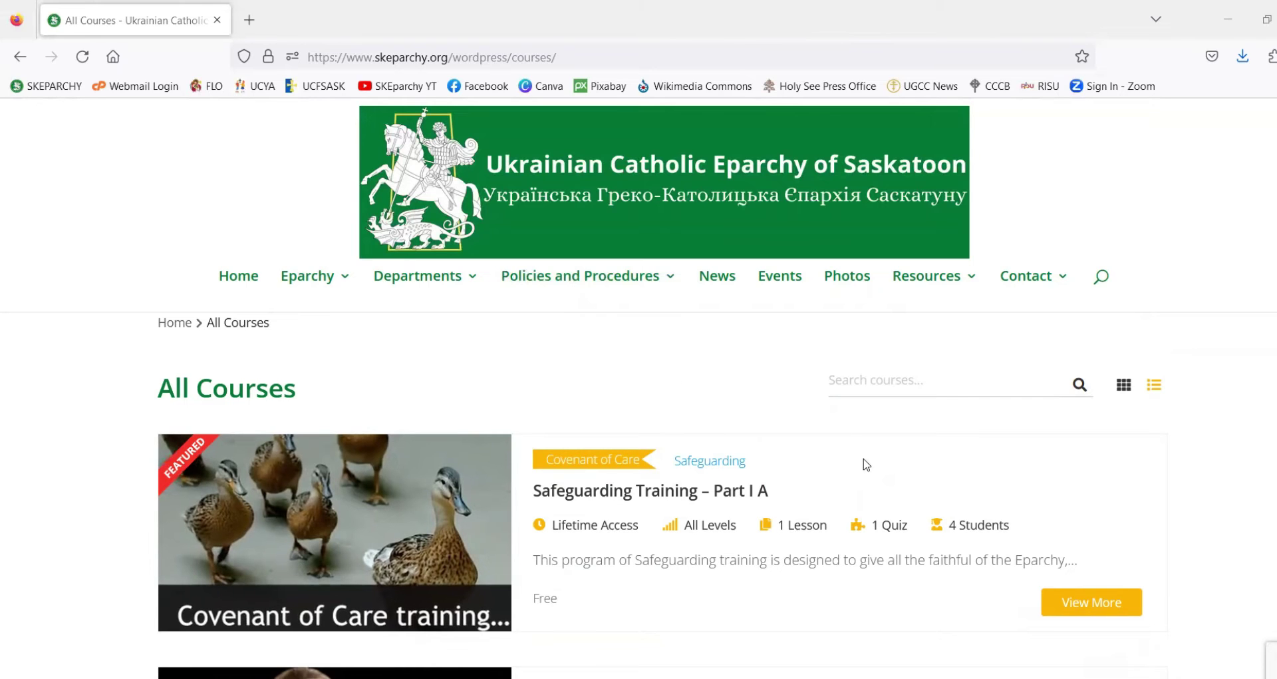
pyautogui.scroll(-2, 888, 461)
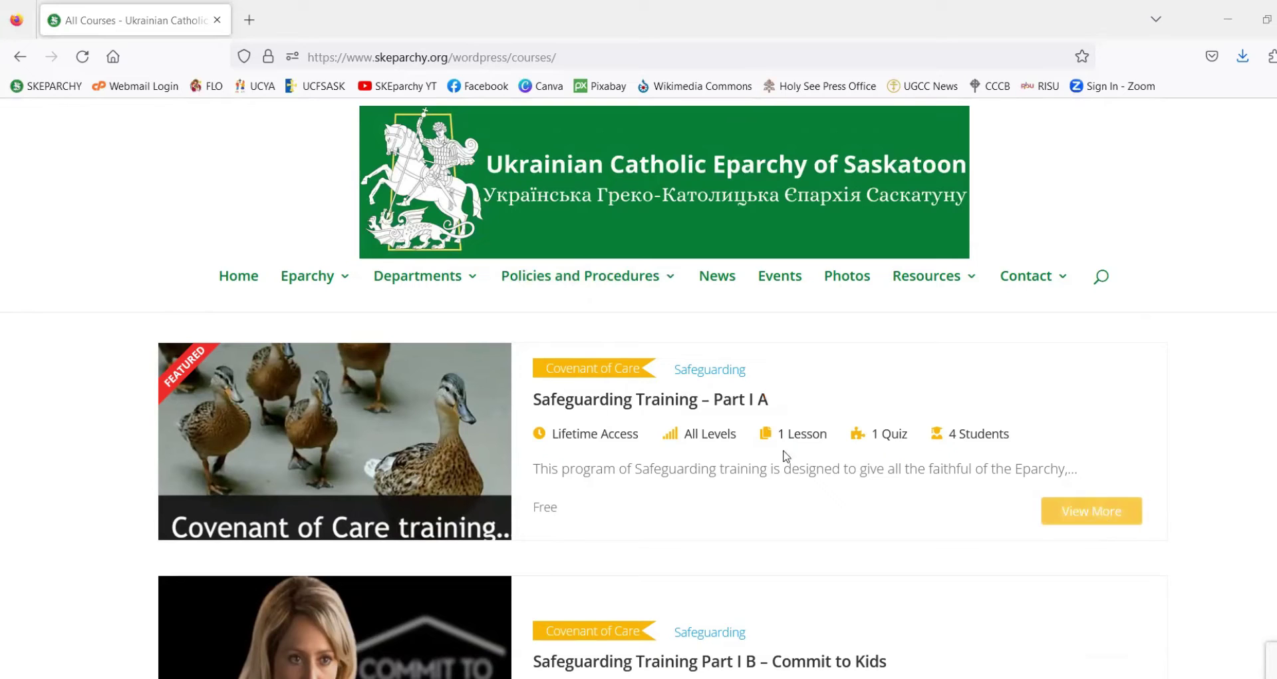
pyautogui.click(722, 410)
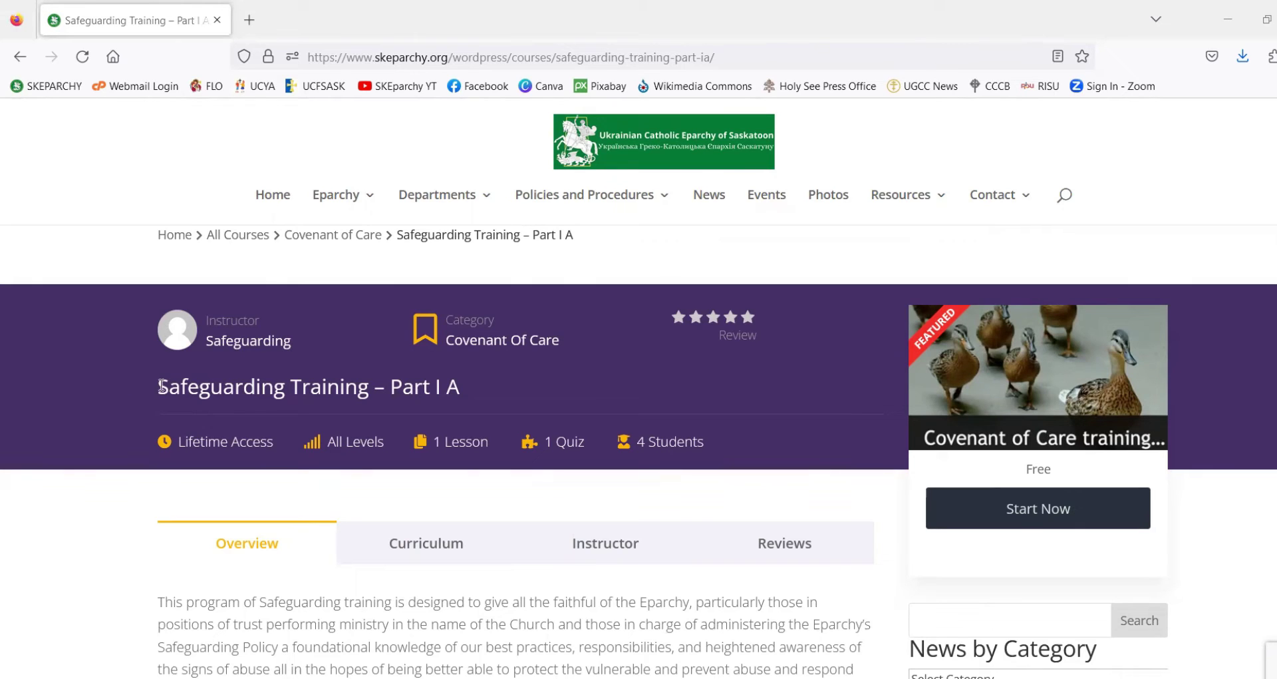
# - Mark up the Part I A course page, circling the instructor, Covenant Of Care category and star rating
pyautogui.moveTo(160, 386); pyautogui.dragTo(468, 400)
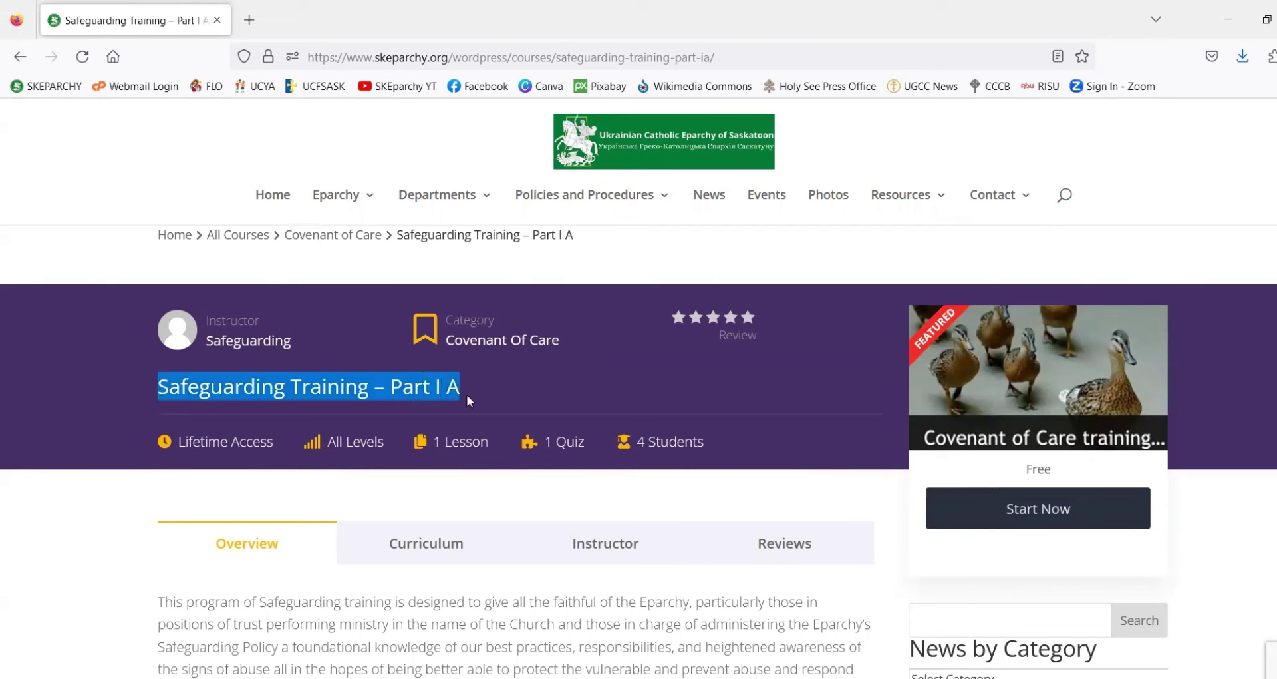
pyautogui.click(536, 406)
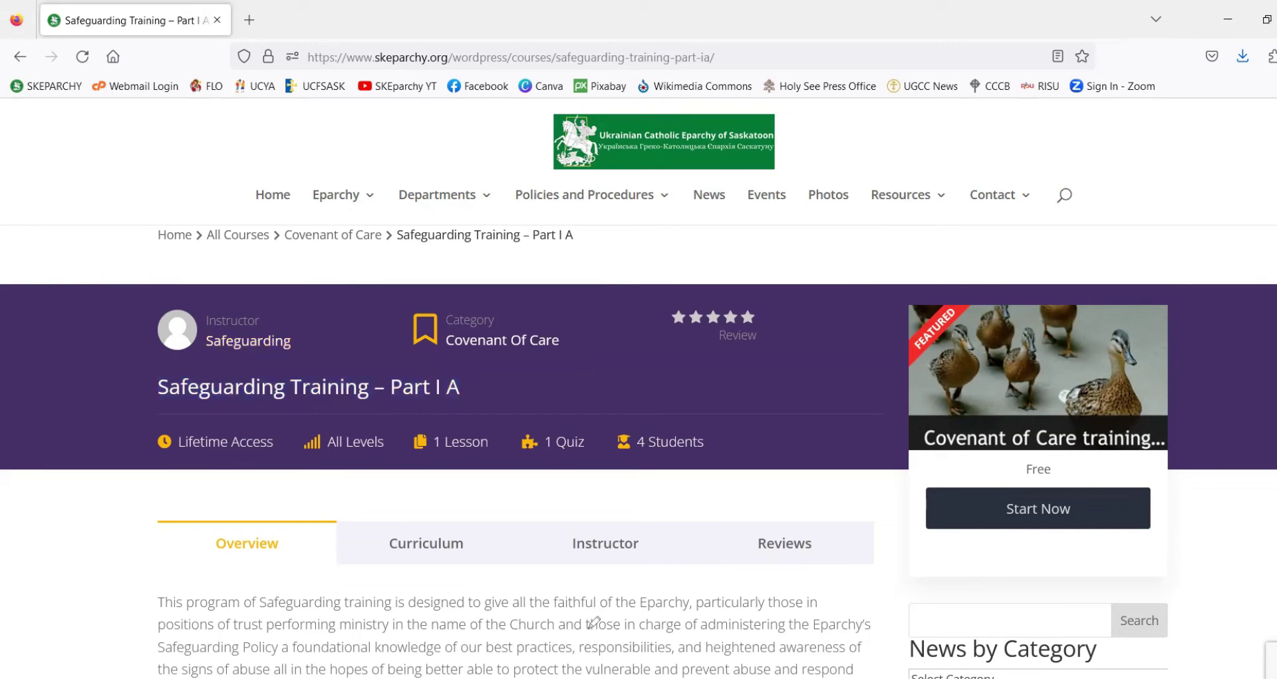
pyautogui.moveTo(296, 324); pyautogui.dragTo(176, 377)
pyautogui.moveTo(278, 363); pyautogui.dragTo(293, 326)
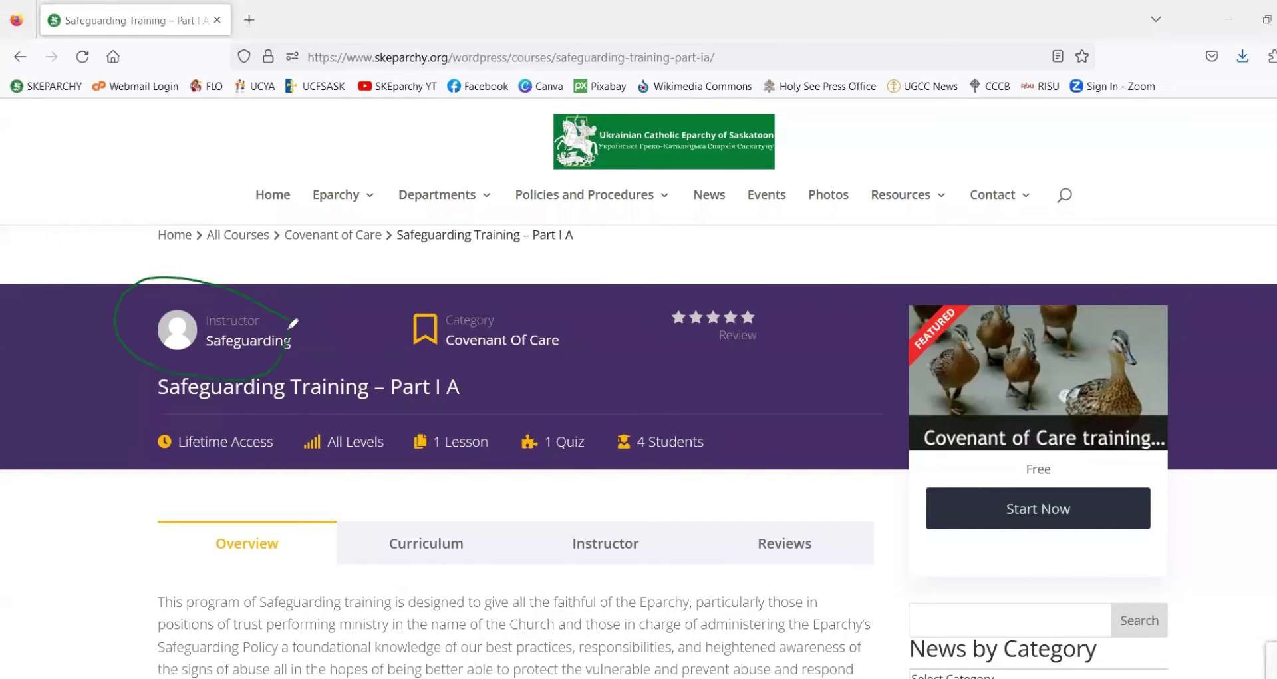
pyautogui.moveTo(429, 358)
pyautogui.mouseDown()
pyautogui.moveTo(535, 360)
pyautogui.moveTo(395, 320)
pyautogui.moveTo(426, 360)
pyautogui.mouseUp()
pyautogui.moveTo(717, 346)
pyautogui.mouseDown()
pyautogui.moveTo(792, 313)
pyautogui.moveTo(666, 306)
pyautogui.moveTo(731, 363)
pyautogui.mouseUp()
# - Scroll through the Part I A overview describing The Covenant of Care's 1-hour video plus quiz
pyautogui.scroll(-2, 308, 502)
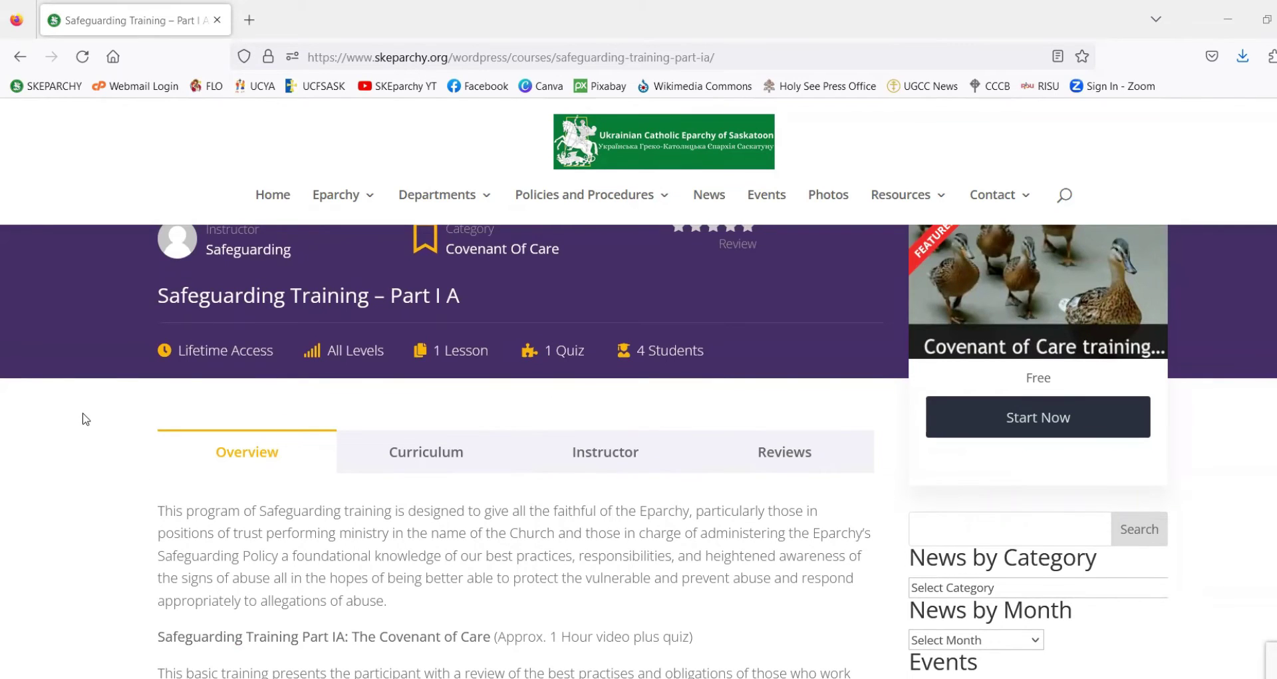
pyautogui.scroll(-2, 85, 420)
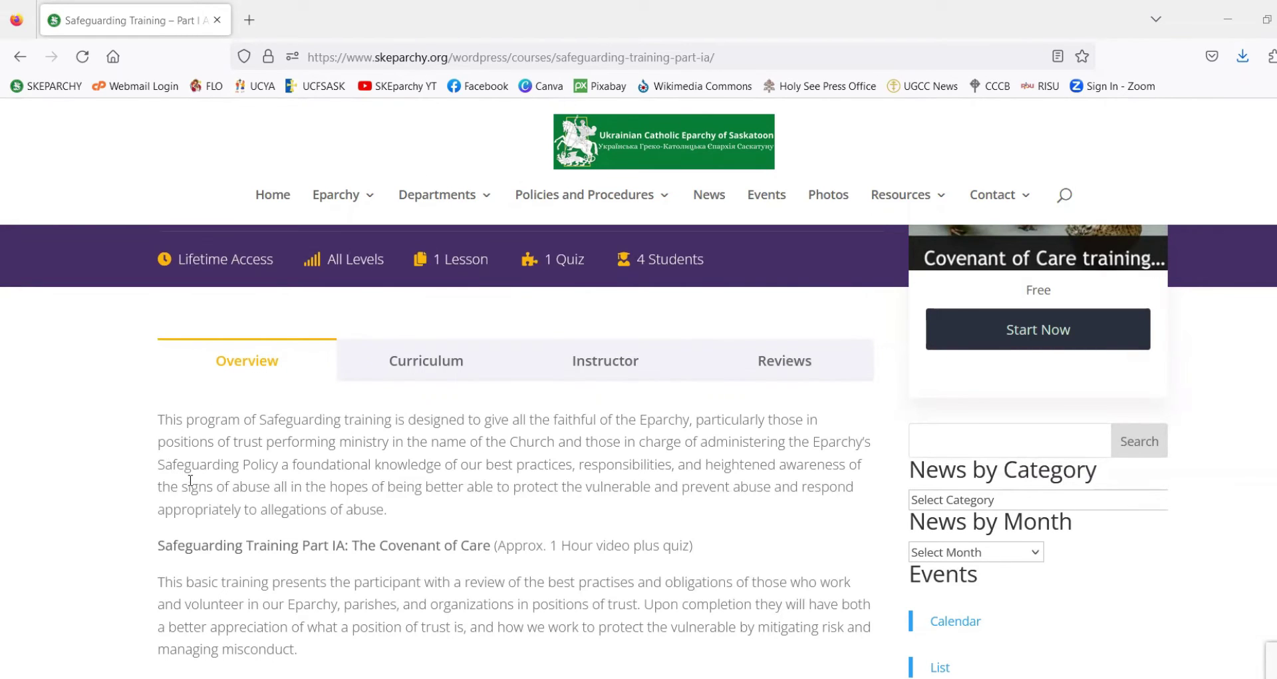
pyautogui.scroll(-1, 190, 479)
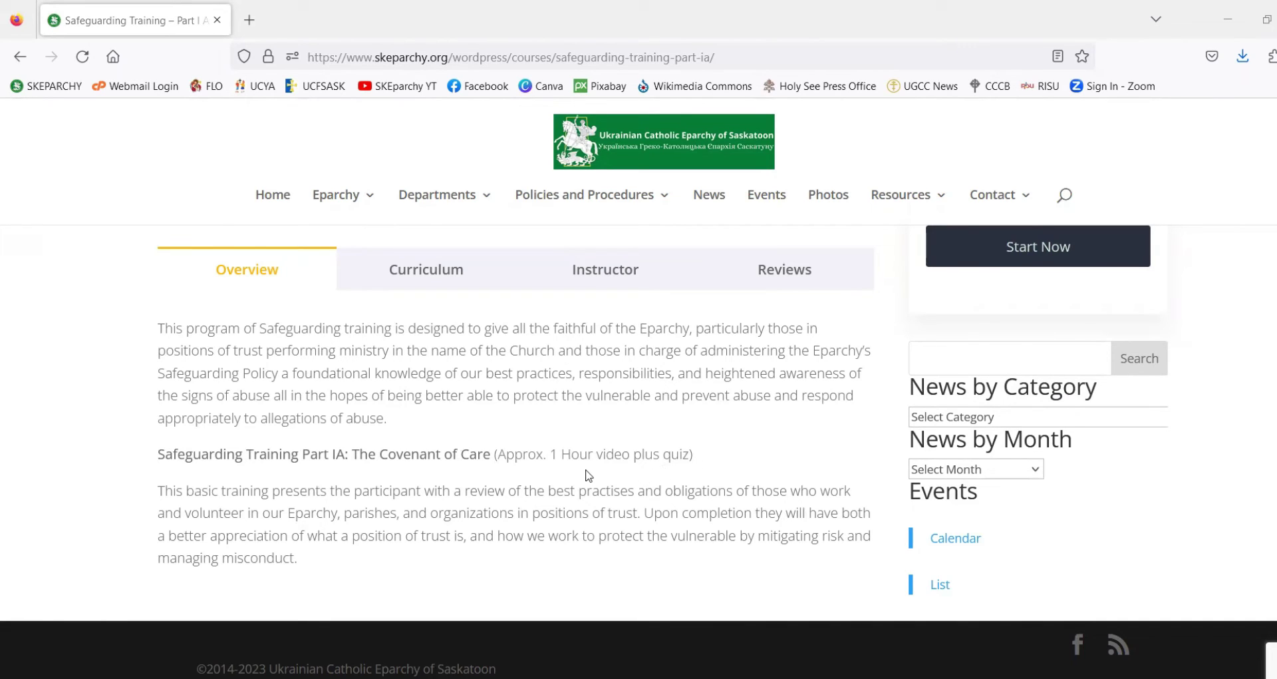
pyautogui.scroll(2, 588, 475)
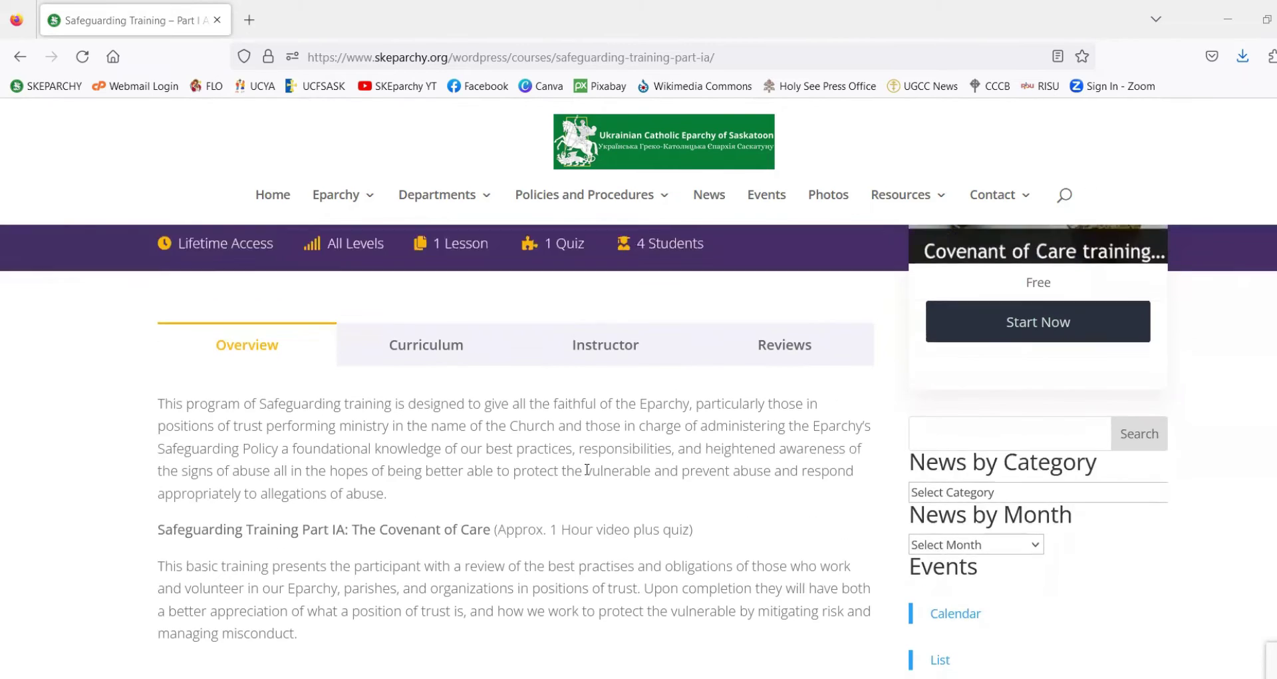
pyautogui.scroll(-2, 572, 474)
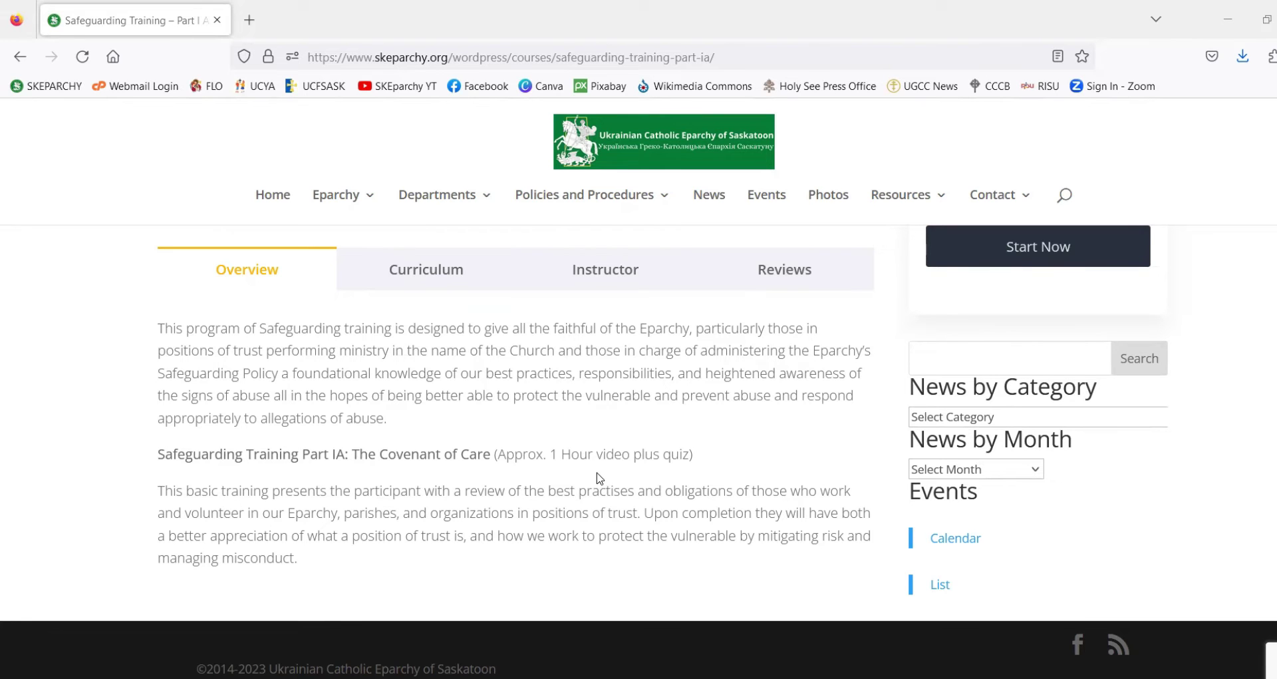
pyautogui.scroll(1, 599, 480)
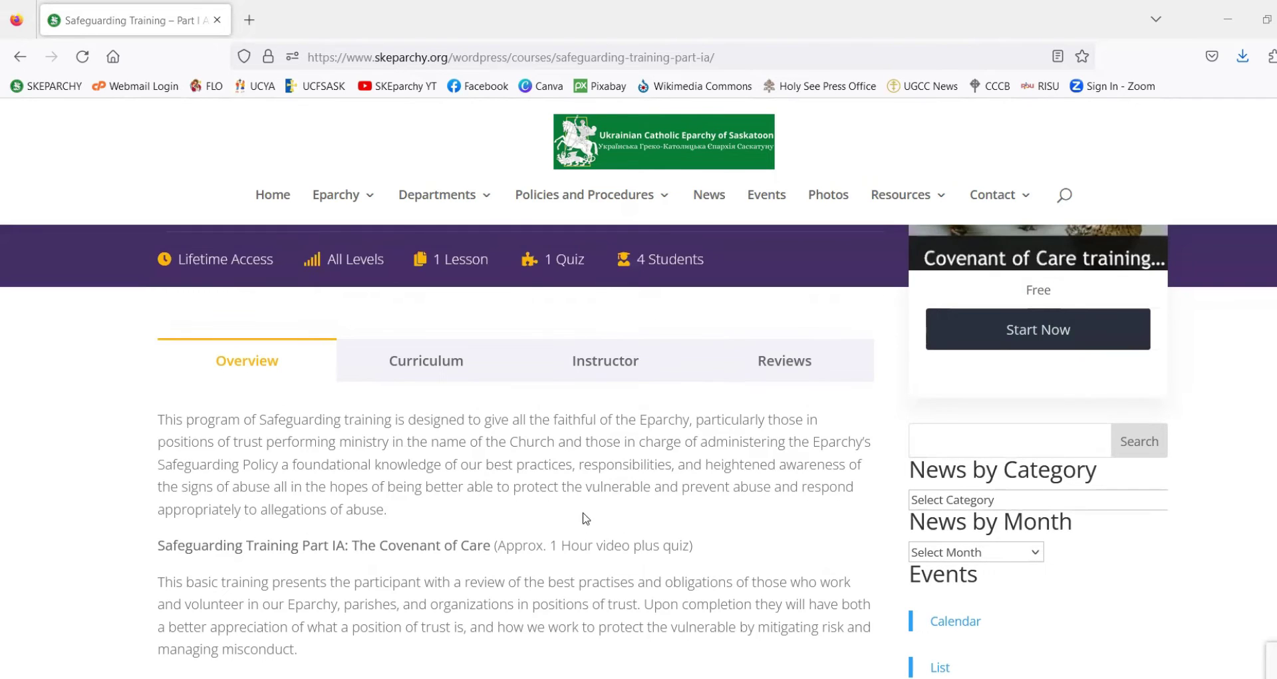
pyautogui.scroll(2, 581, 517)
pyautogui.scroll(-3, 571, 501)
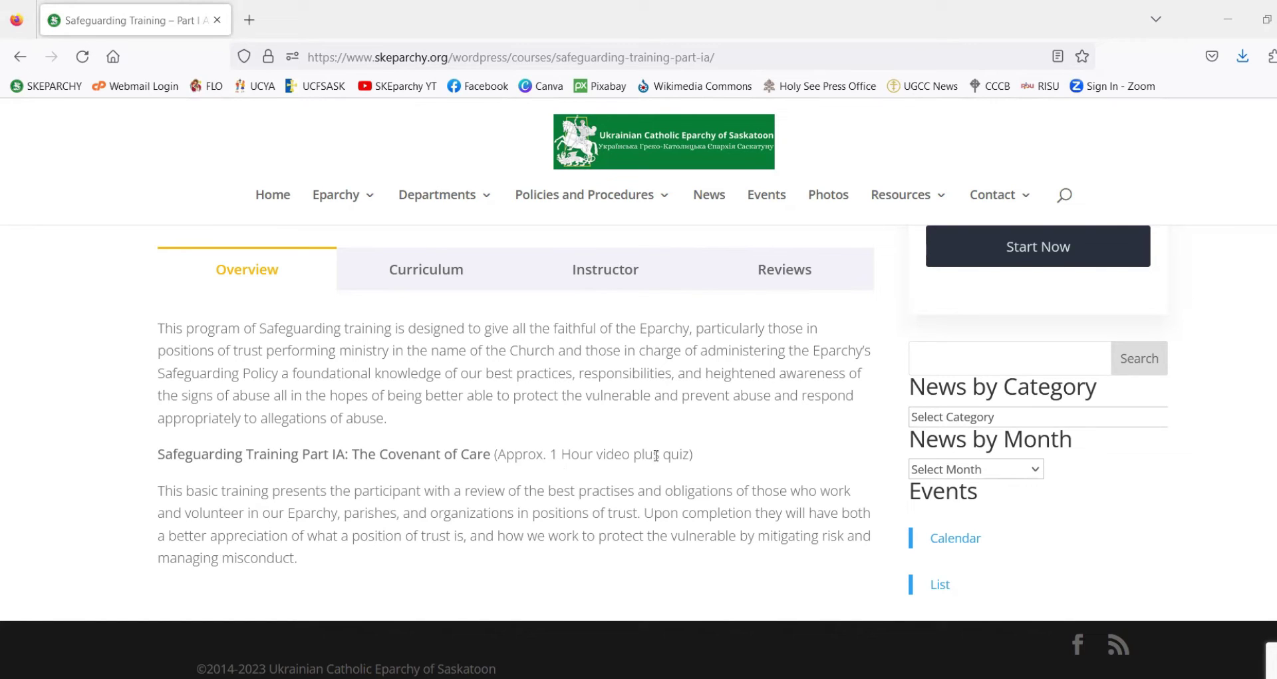
pyautogui.scroll(1, 496, 485)
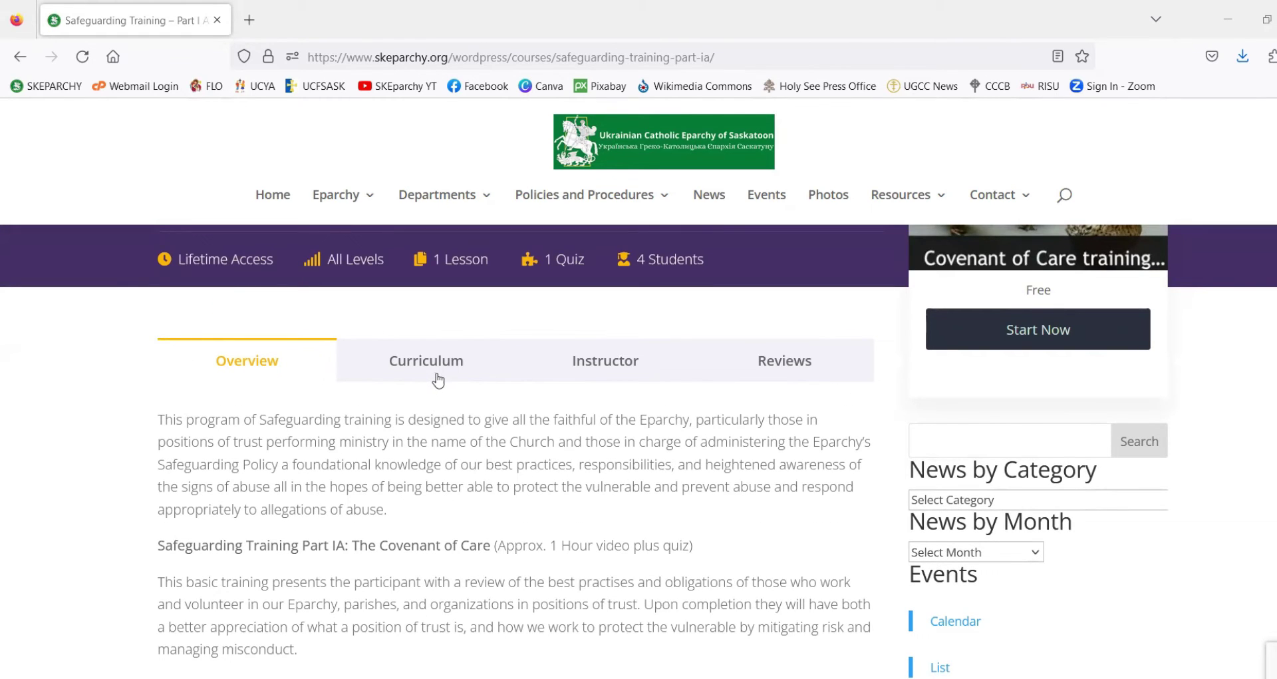
pyautogui.click(381, 379)
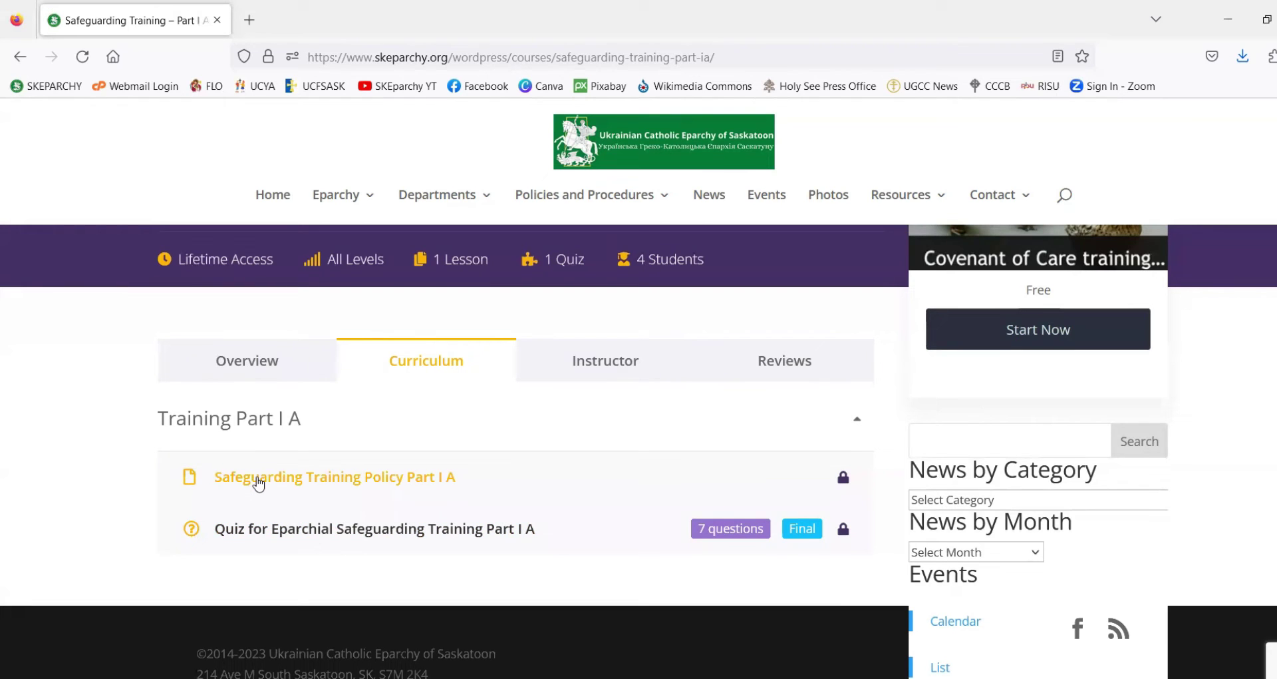
pyautogui.click(602, 374)
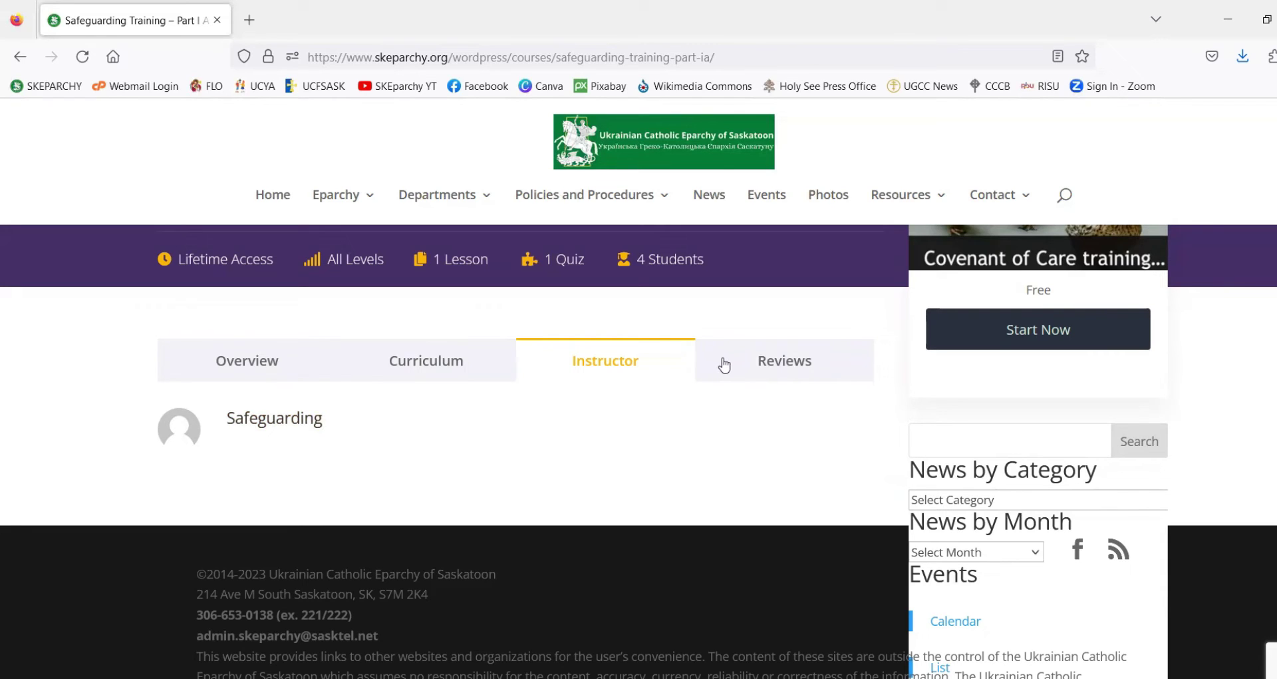
pyautogui.click(769, 368)
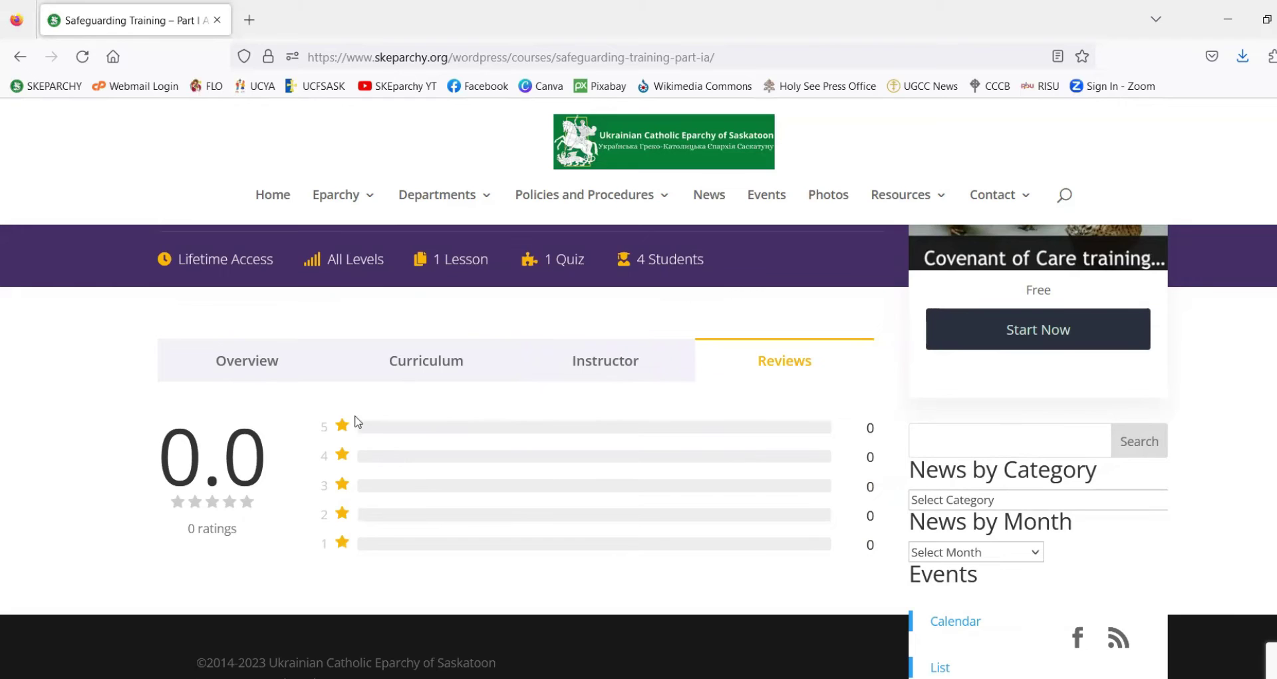
pyautogui.scroll(-1, 408, 436)
pyautogui.scroll(1, 407, 436)
pyautogui.scroll(1, 508, 558)
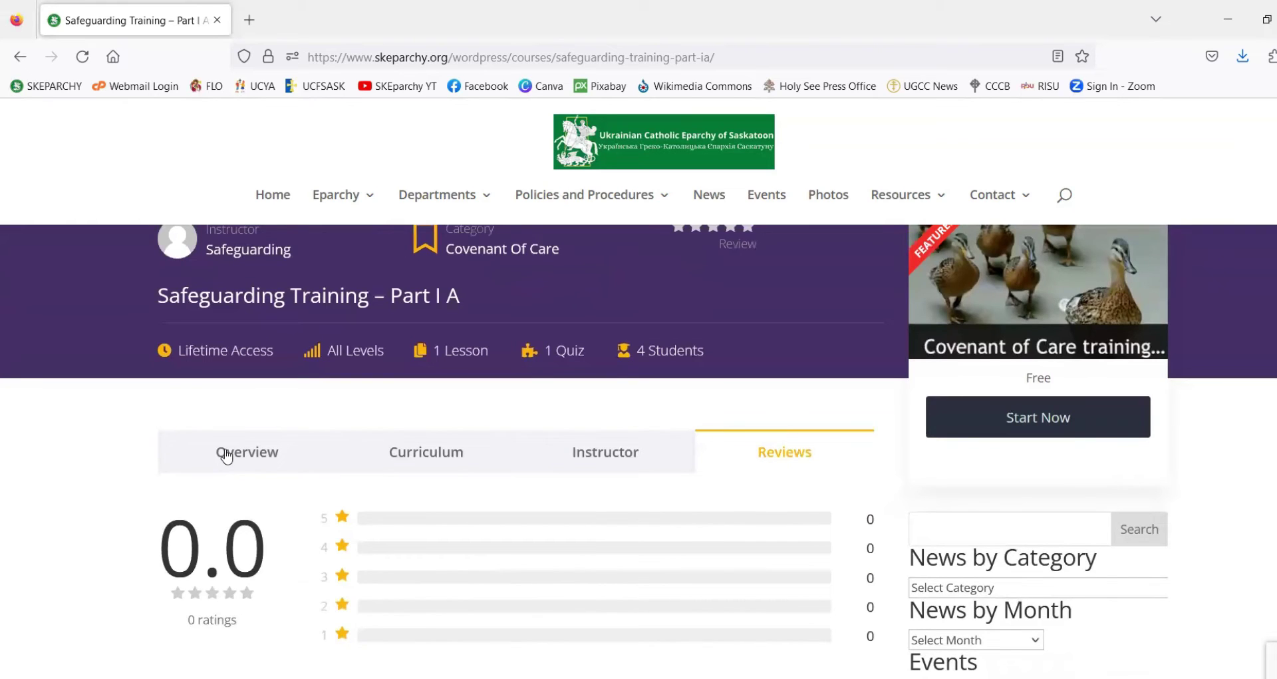
pyautogui.click(227, 455)
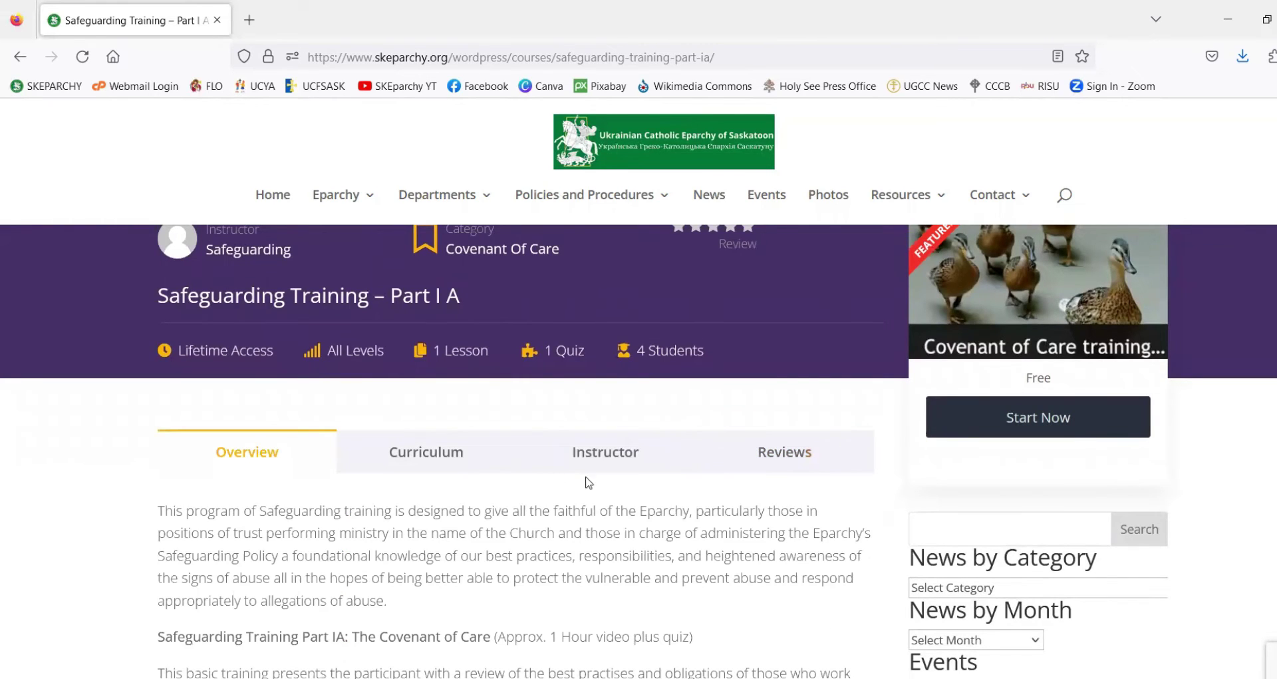
pyautogui.scroll(1, 689, 529)
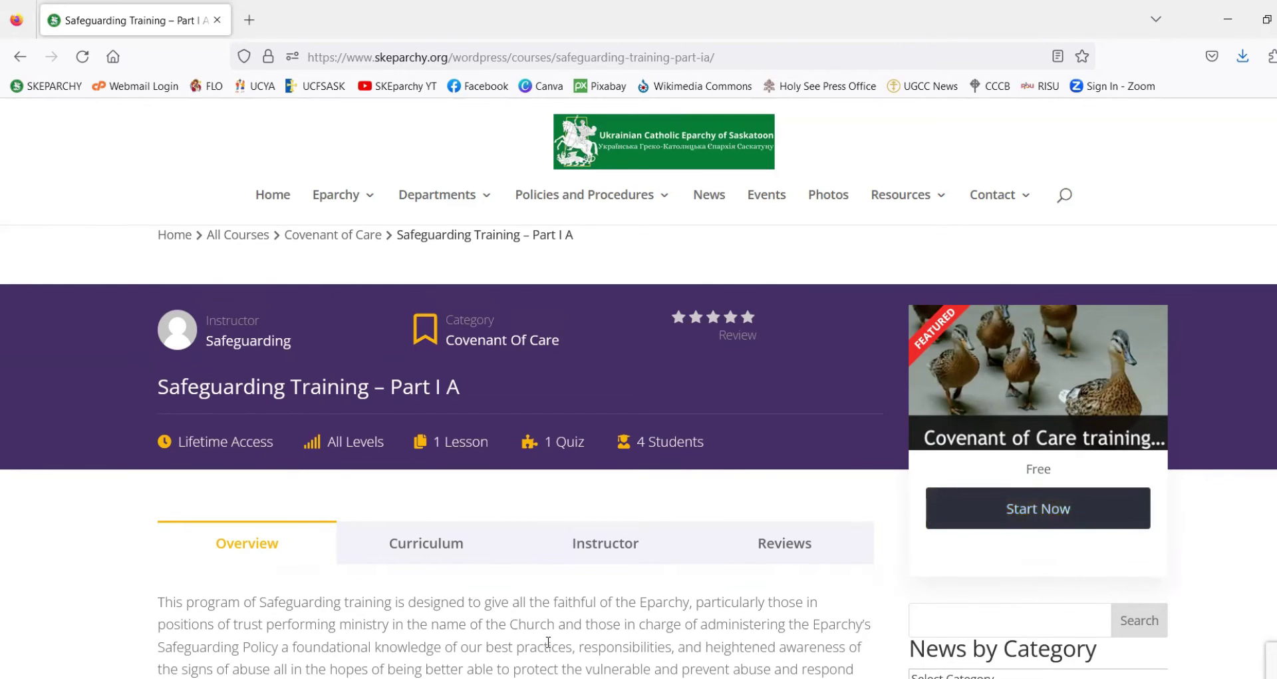
pyautogui.moveTo(1148, 477)
pyautogui.mouseDown()
pyautogui.moveTo(1134, 542)
pyautogui.moveTo(1143, 474)
pyautogui.mouseUp()
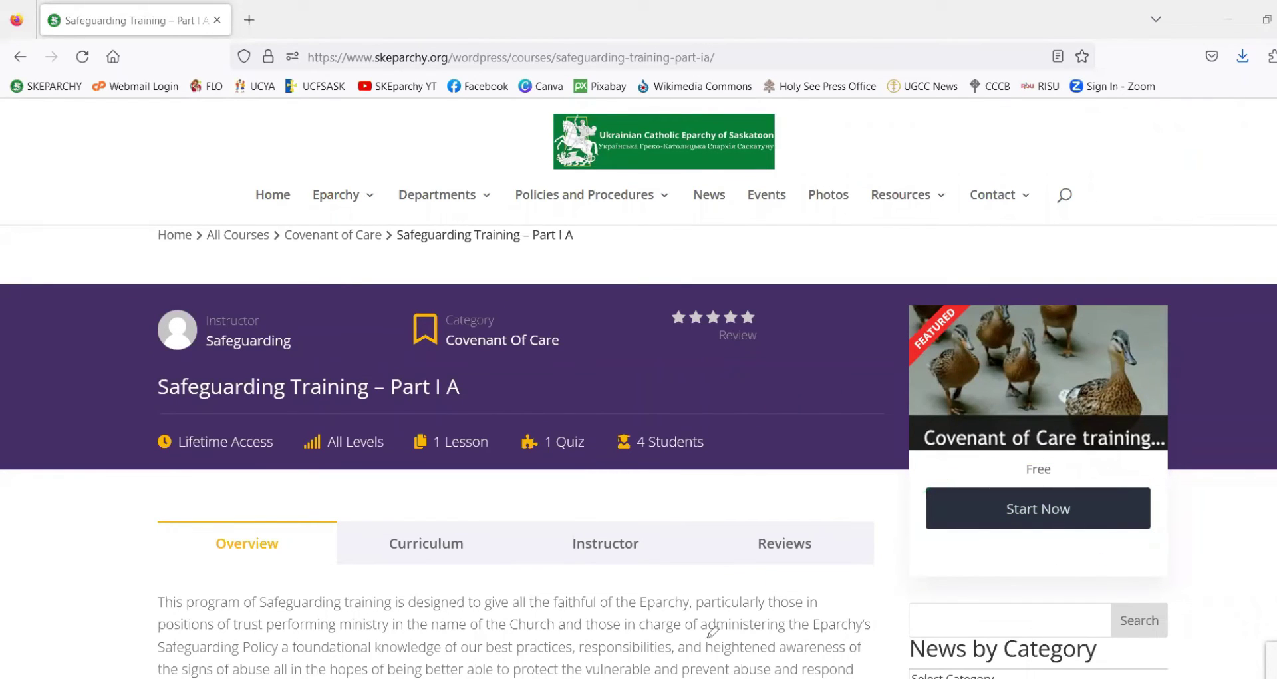
# - Start enrolling with Start Now and annotate the checkout's sign-in form and $0.00 order summary
pyautogui.click(1015, 519)
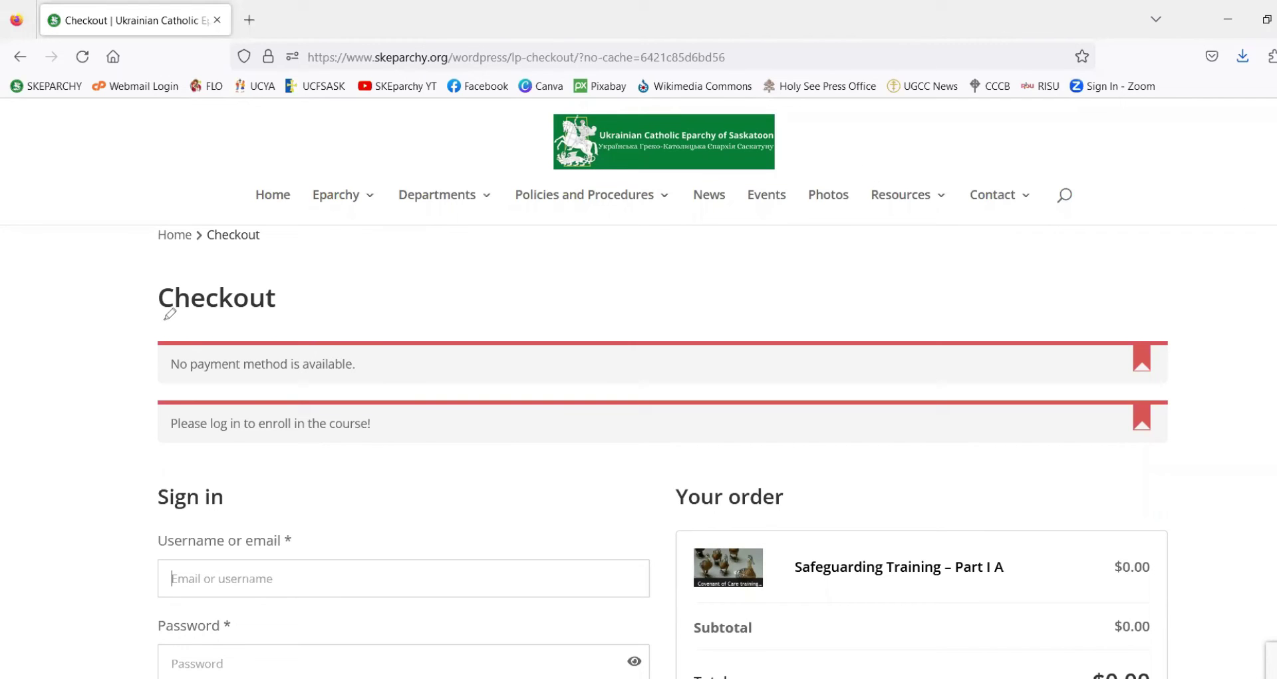
pyautogui.moveTo(166, 318)
pyautogui.mouseDown()
pyautogui.moveTo(377, 465)
pyautogui.moveTo(867, 450)
pyautogui.moveTo(1203, 413)
pyautogui.moveTo(1048, 357)
pyautogui.mouseUp()
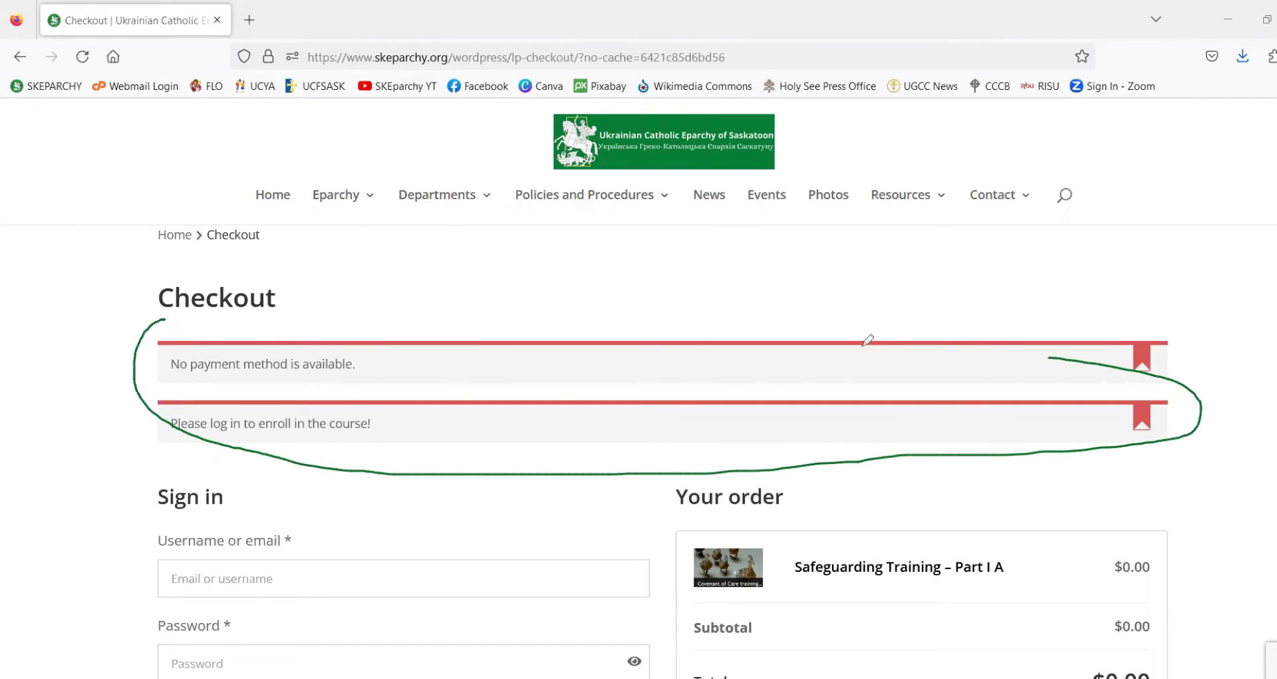
pyautogui.moveTo(868, 339)
pyautogui.mouseDown()
pyautogui.moveTo(317, 301)
pyautogui.moveTo(163, 310)
pyautogui.moveTo(151, 326)
pyautogui.mouseUp()
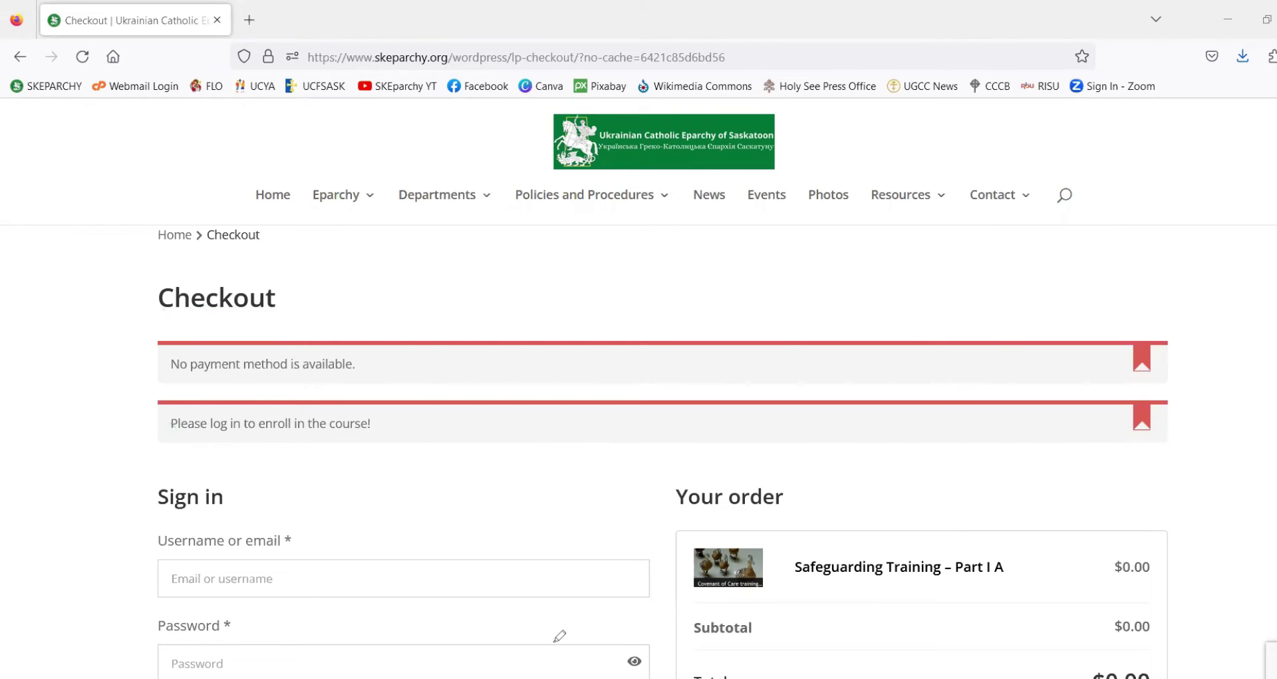
pyautogui.scroll(-3, 745, 619)
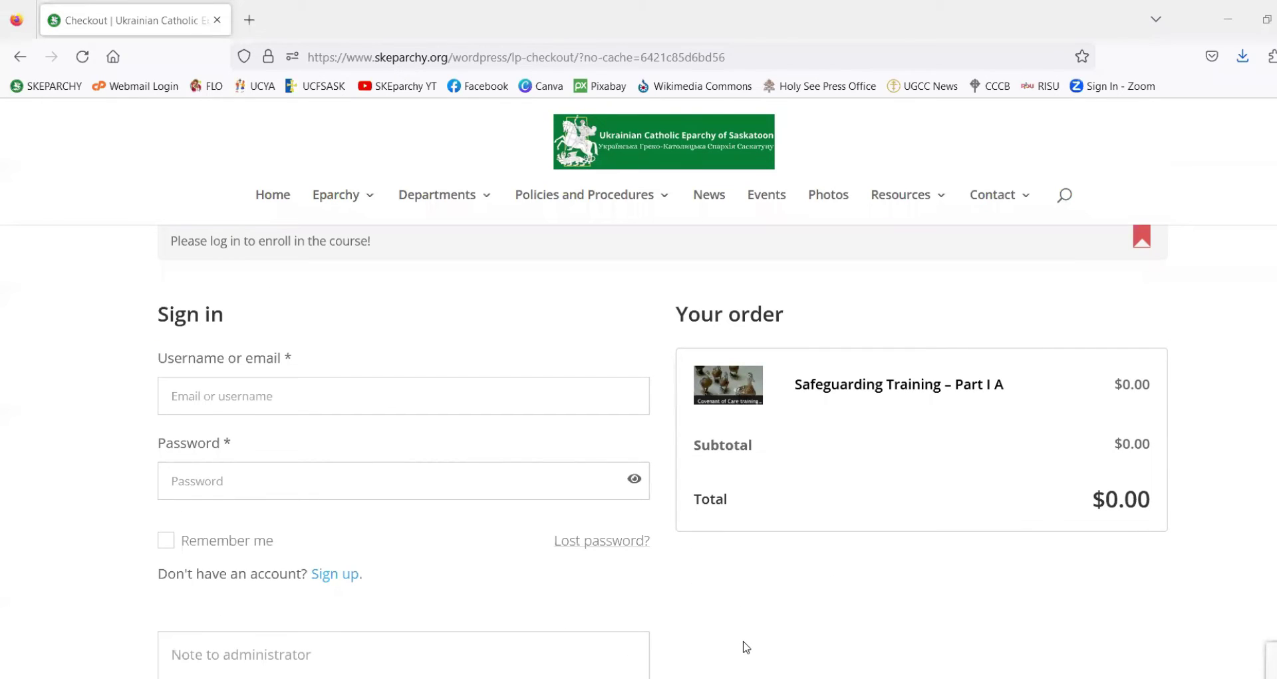
pyautogui.moveTo(1125, 324)
pyautogui.mouseDown()
pyautogui.moveTo(865, 288)
pyautogui.moveTo(666, 375)
pyautogui.moveTo(808, 526)
pyautogui.mouseUp()
pyautogui.moveTo(1085, 546); pyautogui.dragTo(1099, 308)
pyautogui.moveTo(315, 587)
pyautogui.mouseDown()
pyautogui.moveTo(365, 596)
pyautogui.moveTo(364, 562)
pyautogui.moveTo(322, 584)
pyautogui.moveTo(330, 595)
pyautogui.mouseUp()
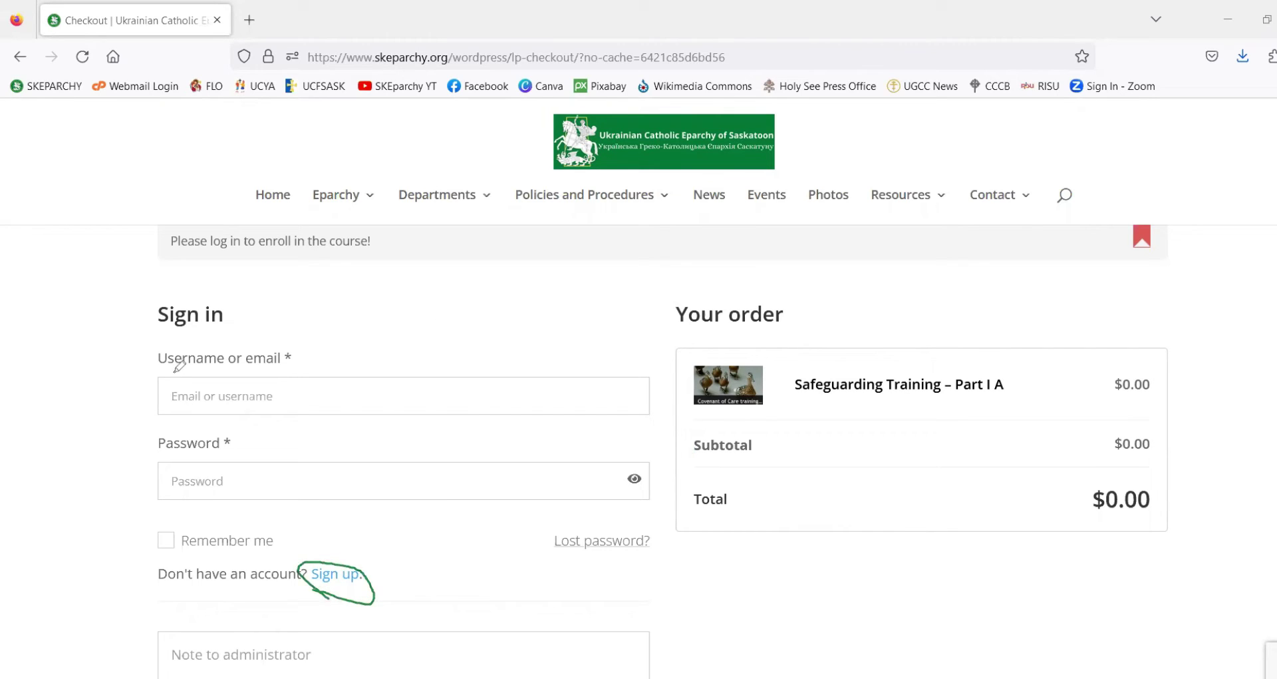
pyautogui.moveTo(149, 296)
pyautogui.mouseDown()
pyautogui.moveTo(115, 320)
pyautogui.moveTo(136, 387)
pyautogui.moveTo(86, 474)
pyautogui.moveTo(150, 532)
pyautogui.mouseUp()
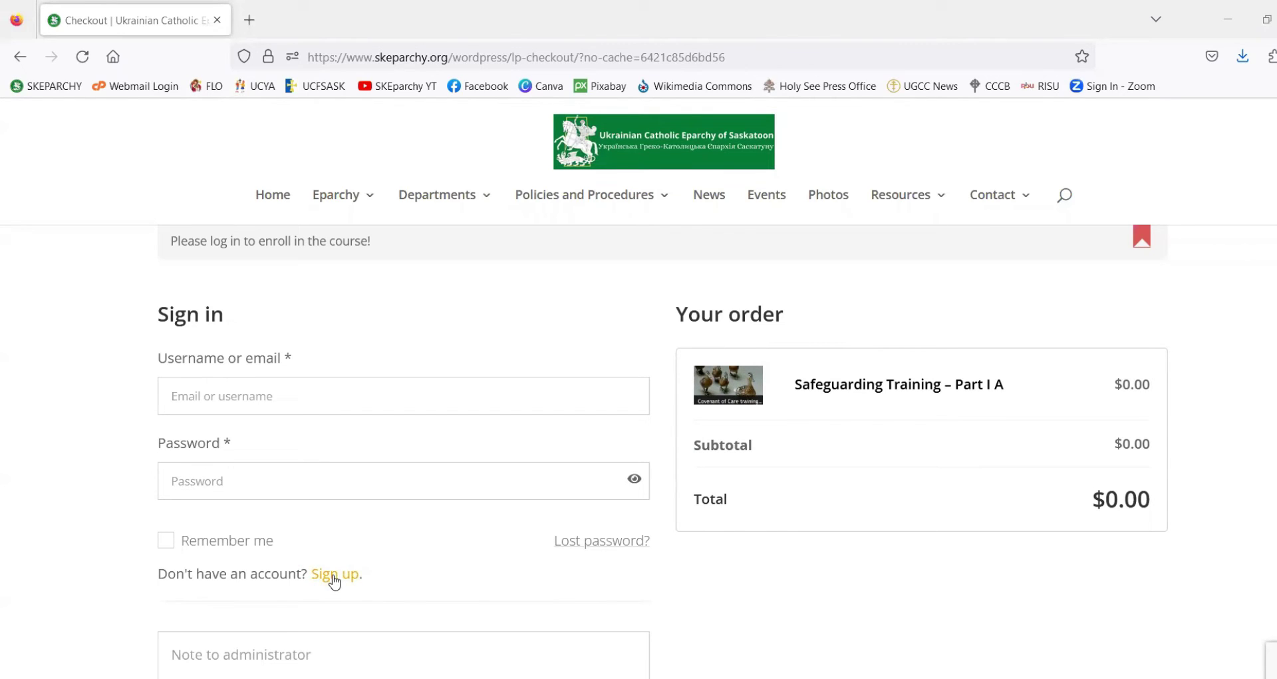
# - Switch checkout to account sign-up and enter the email address
pyautogui.click(334, 577)
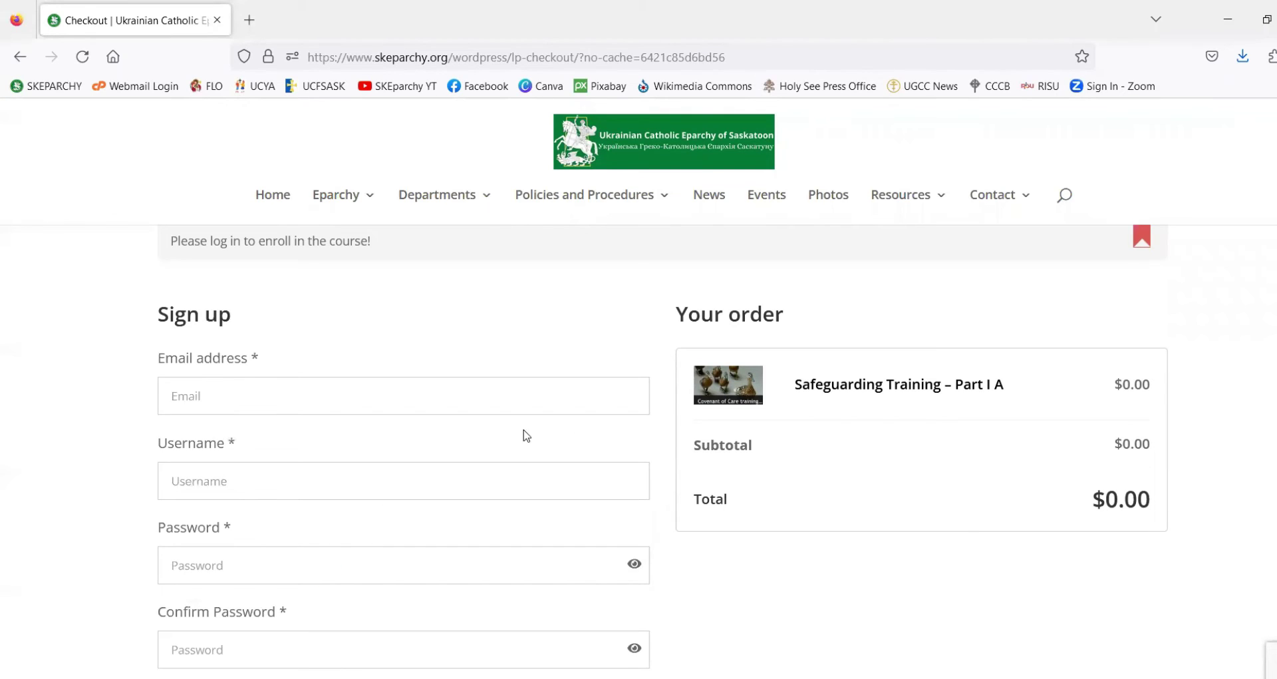
pyautogui.scroll(-1, 522, 433)
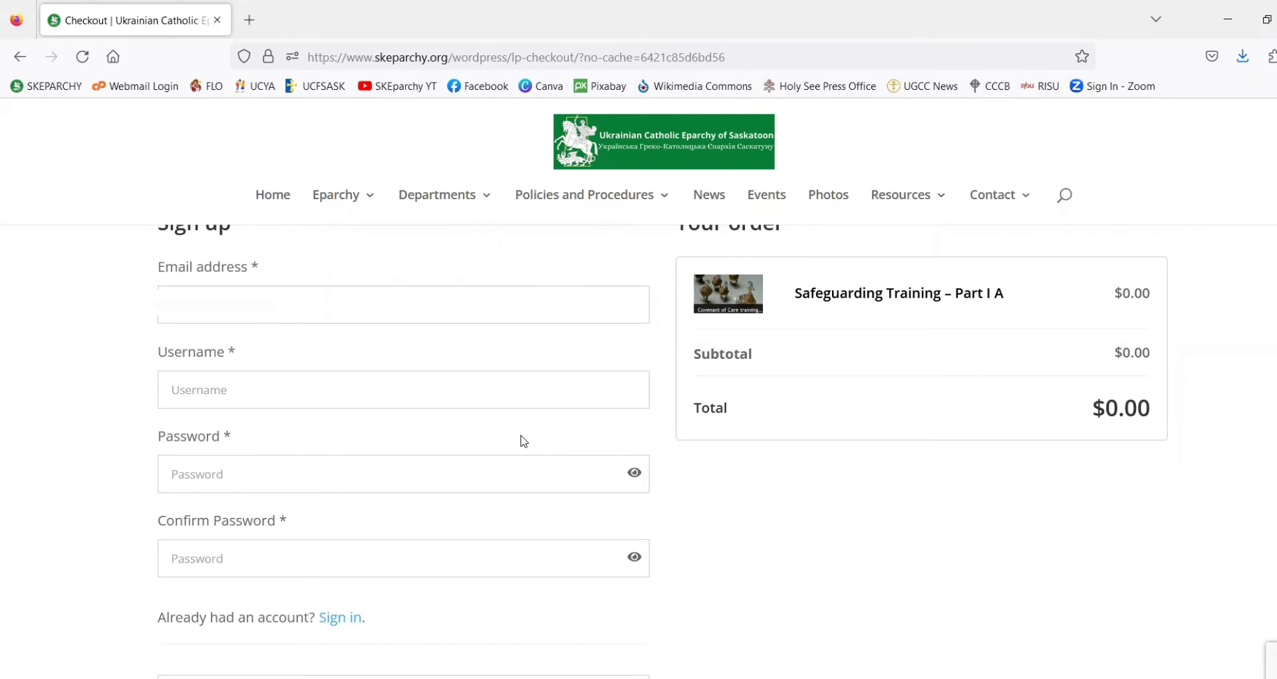
pyautogui.write('test@')
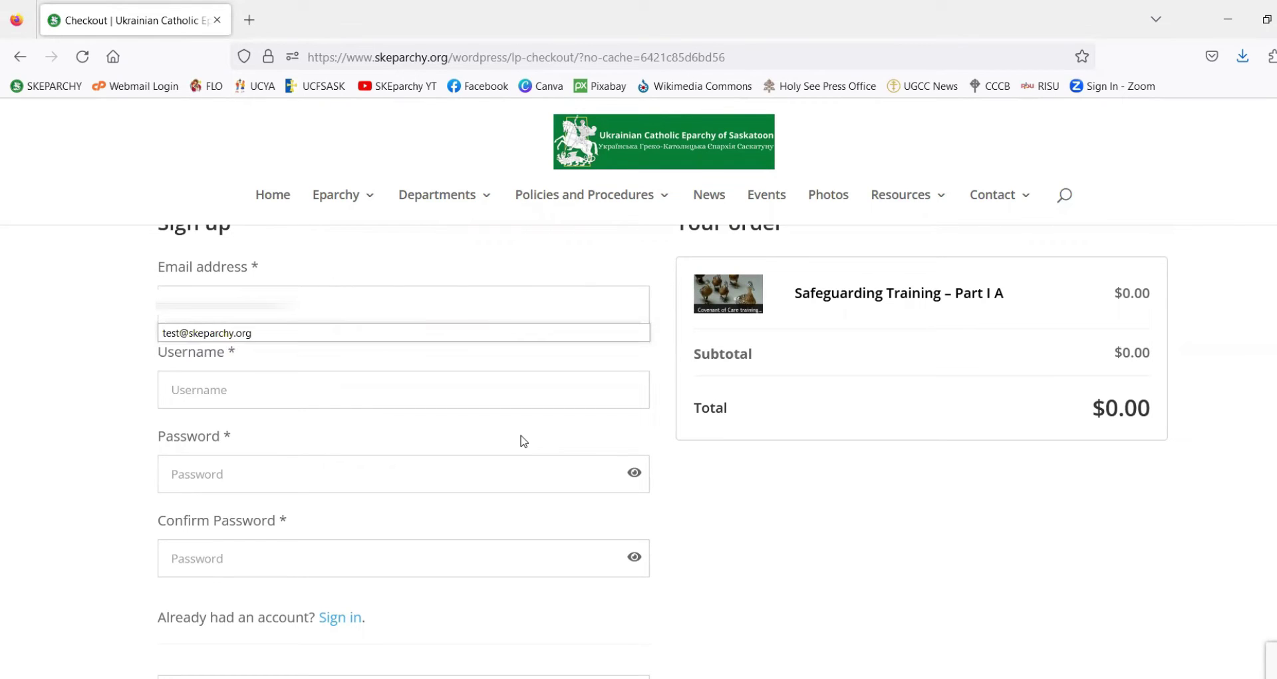
pyautogui.write('g')
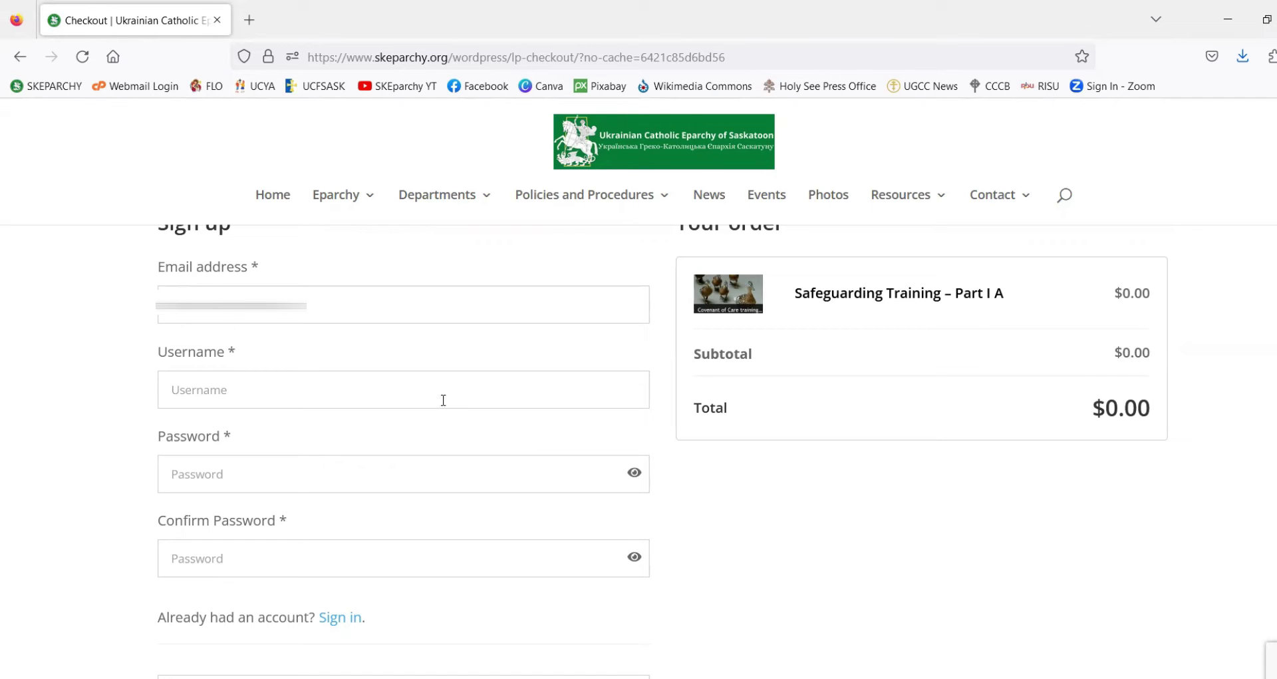
# - Enter the user's full name as the account username, retyping it once to correct it
pyautogui.click(175, 386)
pyautogui.write('ad')
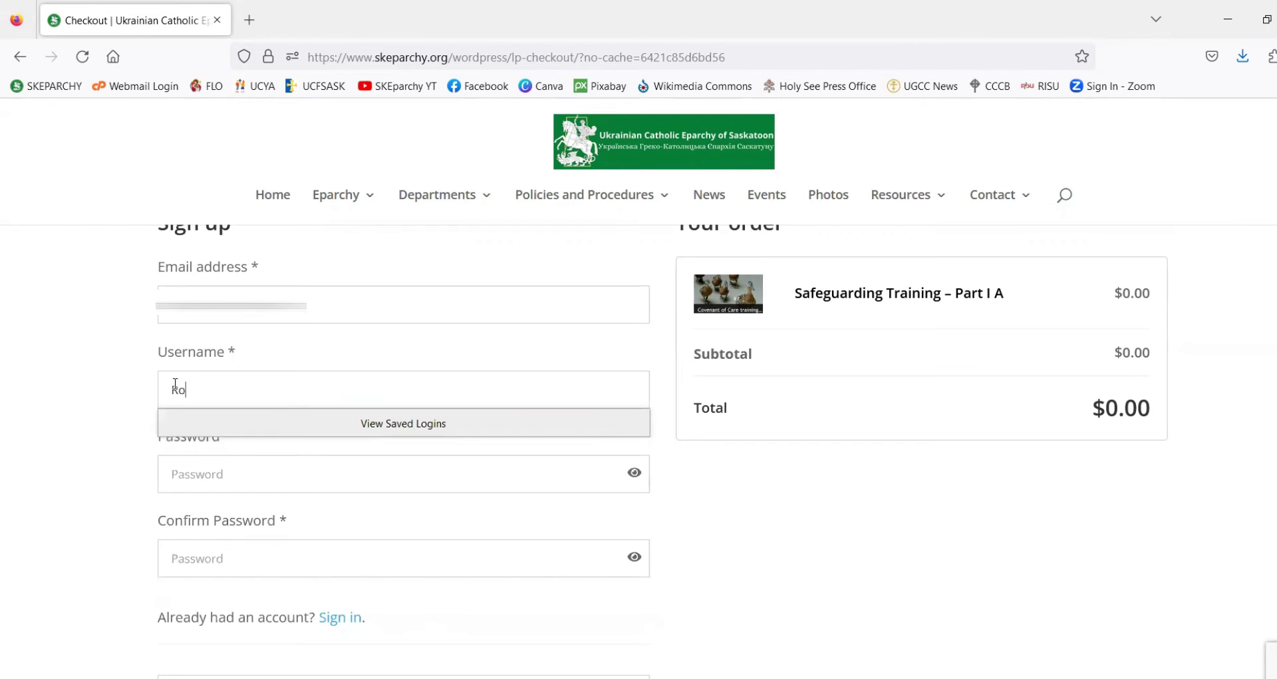
pyautogui.press('BackSpace')
pyautogui.press('BackSpace')
pyautogui.doubleClick(189, 391)
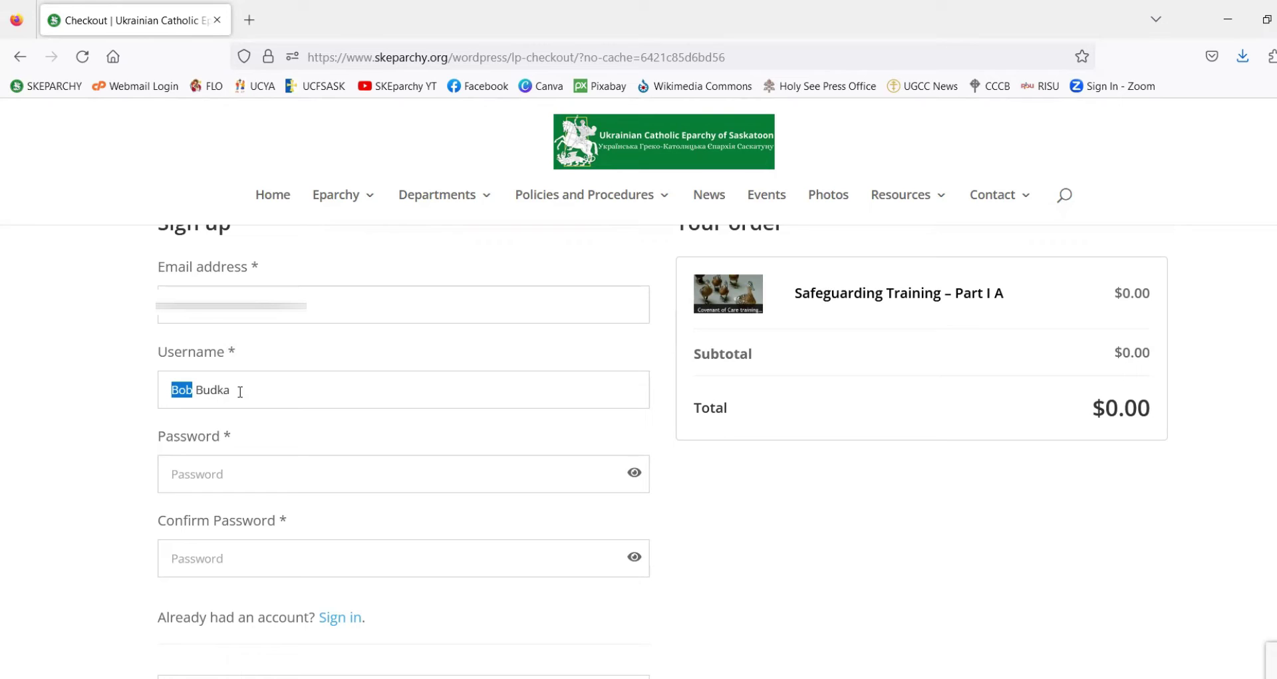
pyautogui.click(240, 392)
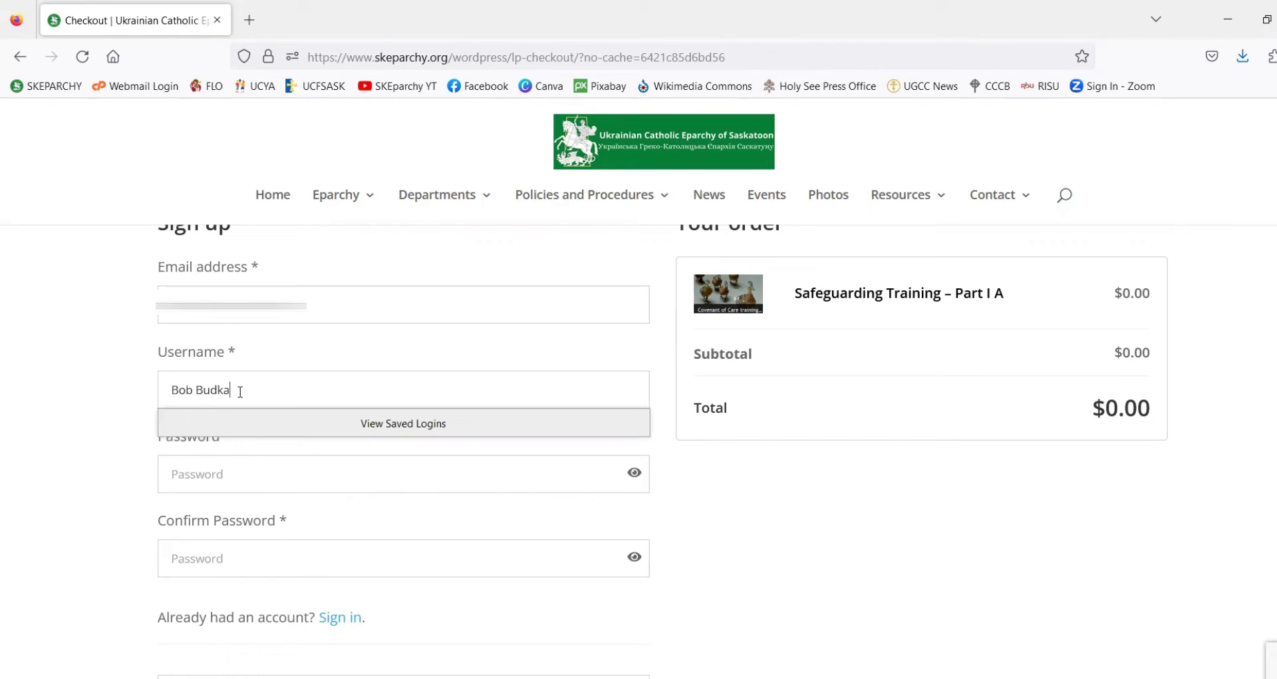
pyautogui.press('BackSpace')
pyautogui.press('BackSpace')
pyautogui.press('BackSpace')
pyautogui.press('BackSpace')
pyautogui.press('BackSpace')
pyautogui.press('BackSpace')
pyautogui.press('BackSpace')
pyautogui.press('BackSpace')
pyautogui.click(240, 464)
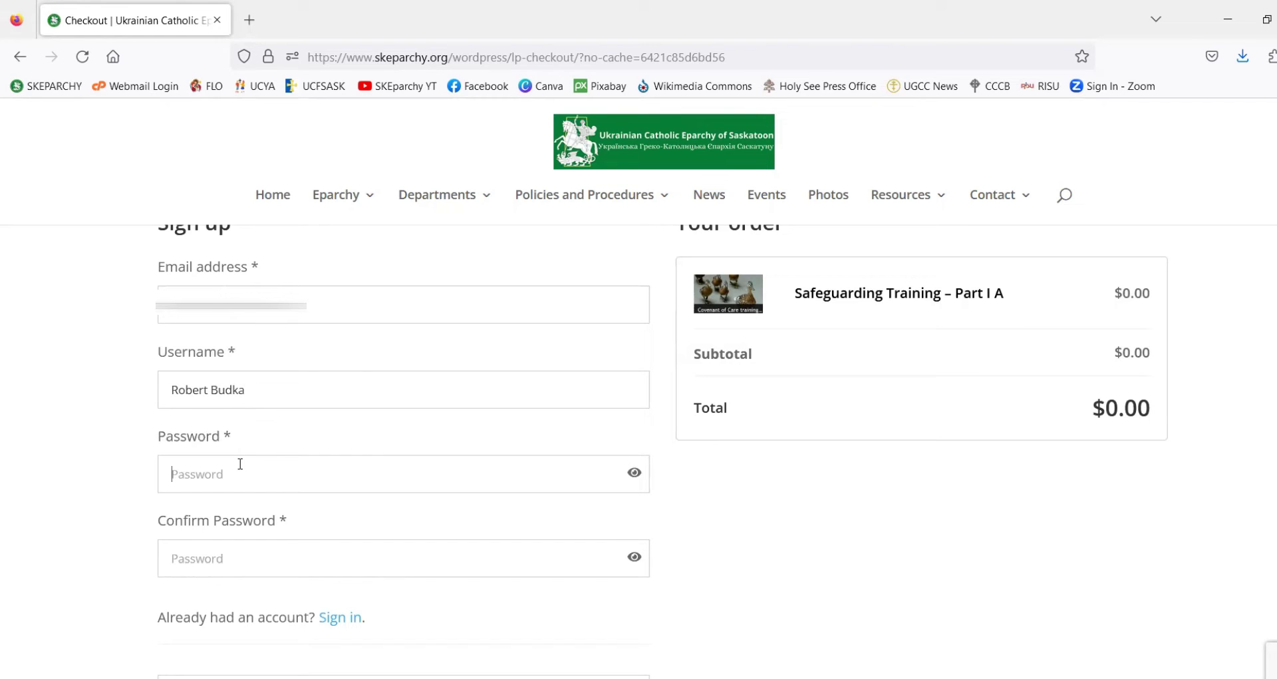
# - Set and confirm the account password, then place the free $0.00 Part I A order
pyautogui.write('••••')
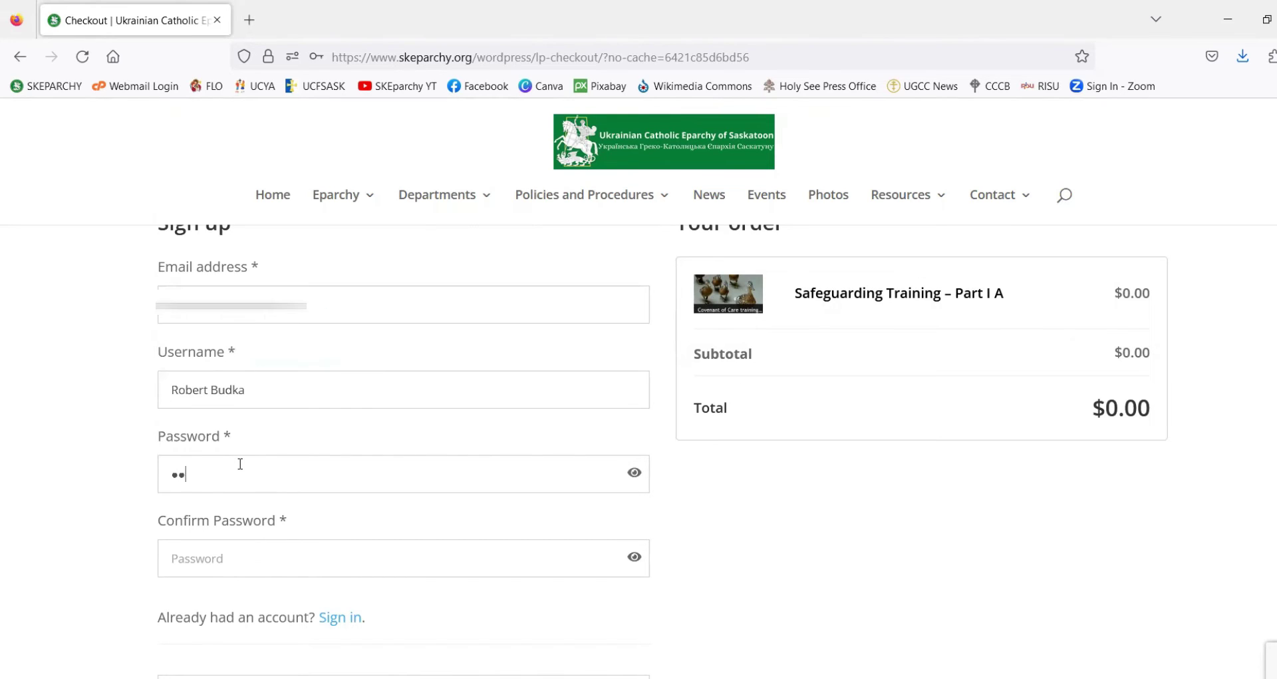
pyautogui.write('••••')
pyautogui.click(244, 562)
pyautogui.write('••••••••')
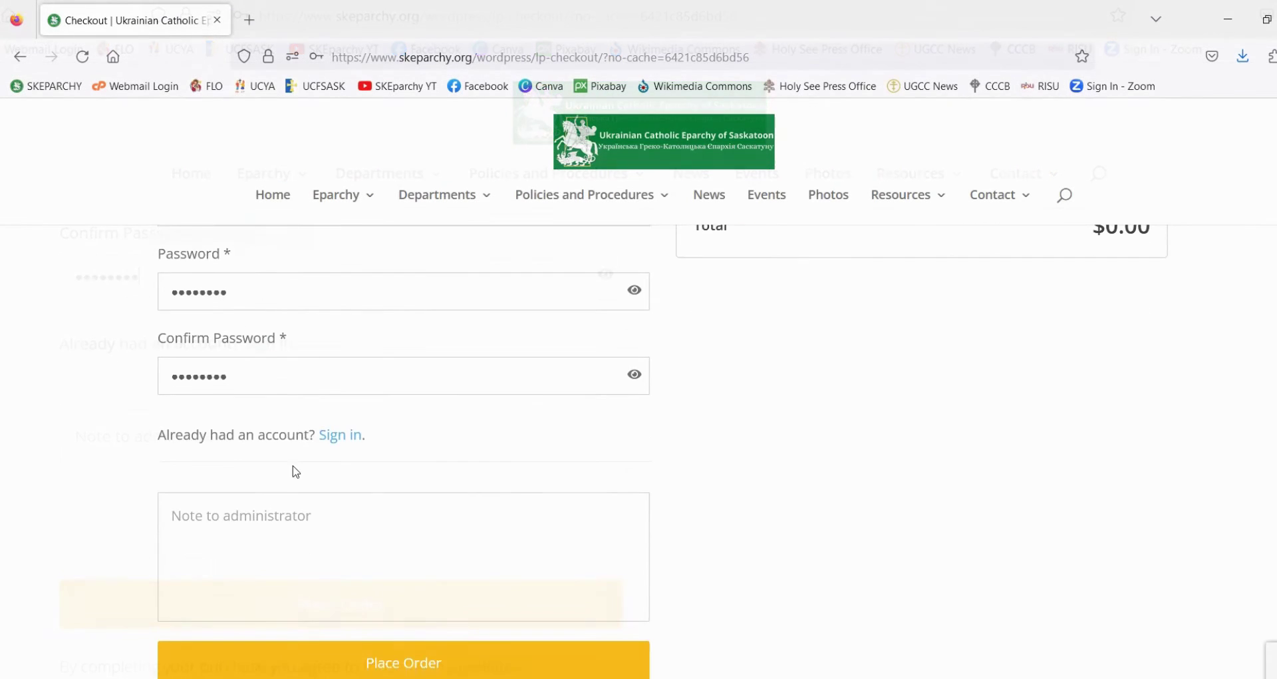
pyautogui.scroll(-2, 493, 457)
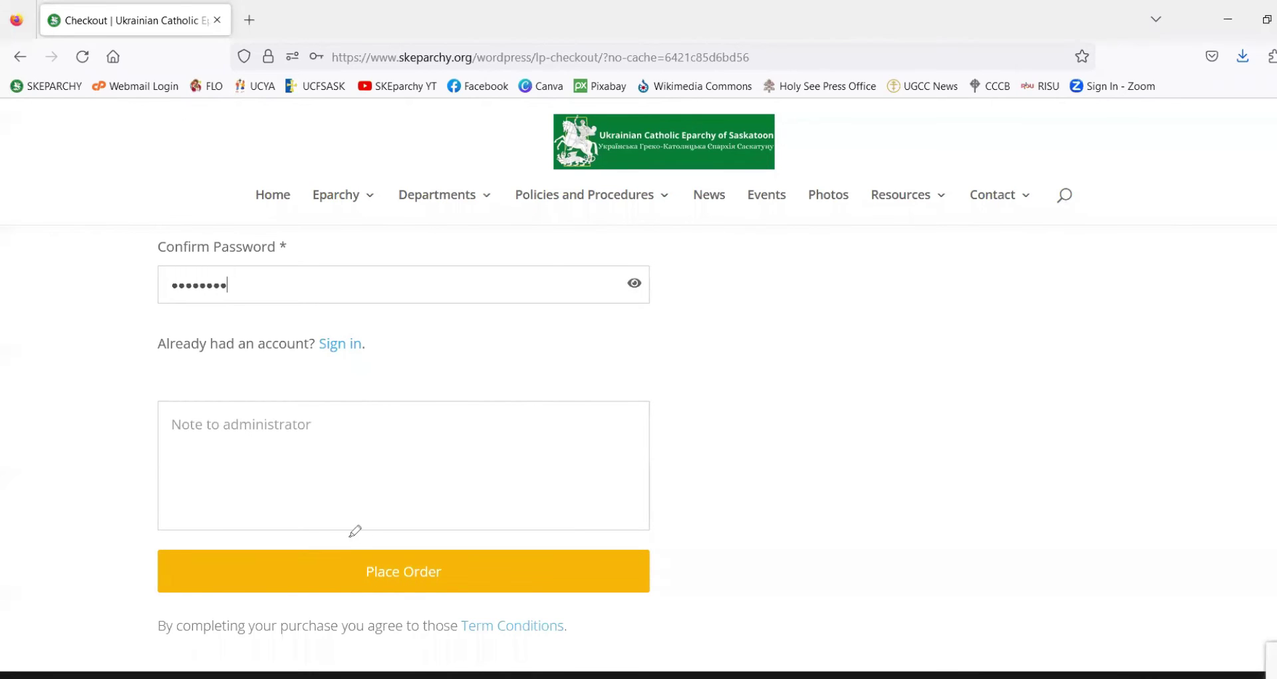
pyautogui.moveTo(360, 538)
pyautogui.mouseDown()
pyautogui.moveTo(336, 601)
pyautogui.moveTo(592, 602)
pyautogui.moveTo(672, 579)
pyautogui.moveTo(399, 532)
pyautogui.moveTo(356, 538)
pyautogui.mouseUp()
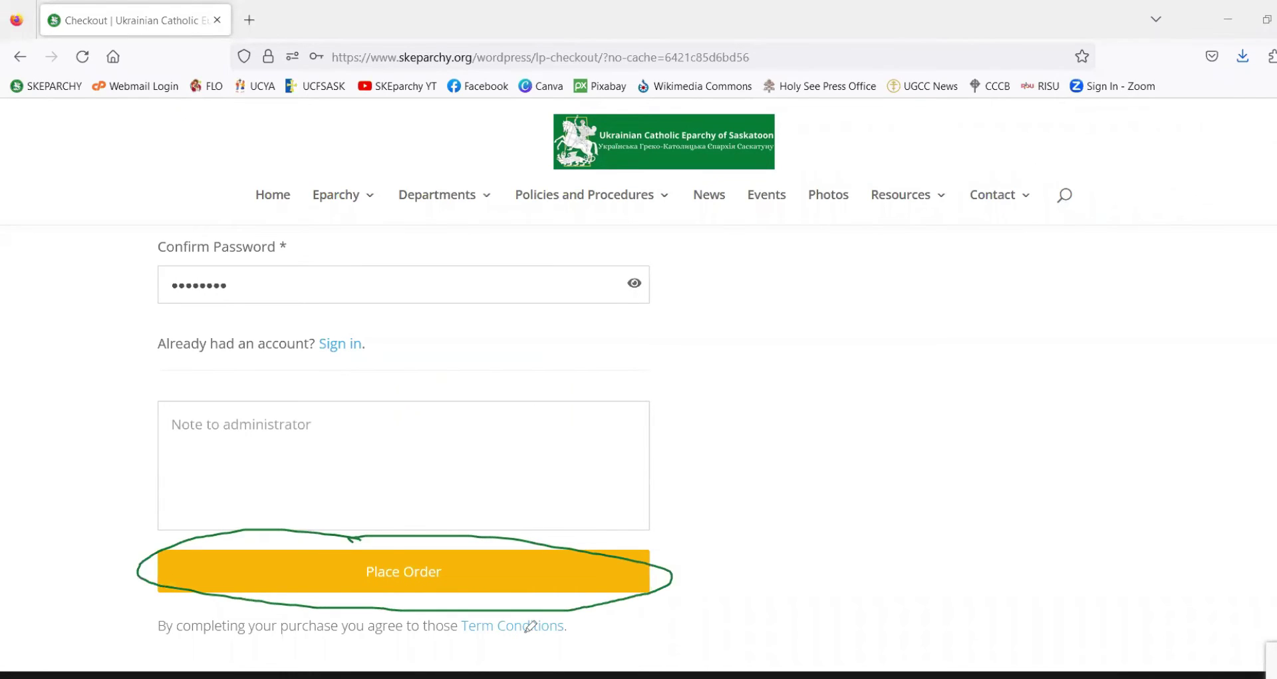
pyautogui.click(404, 583)
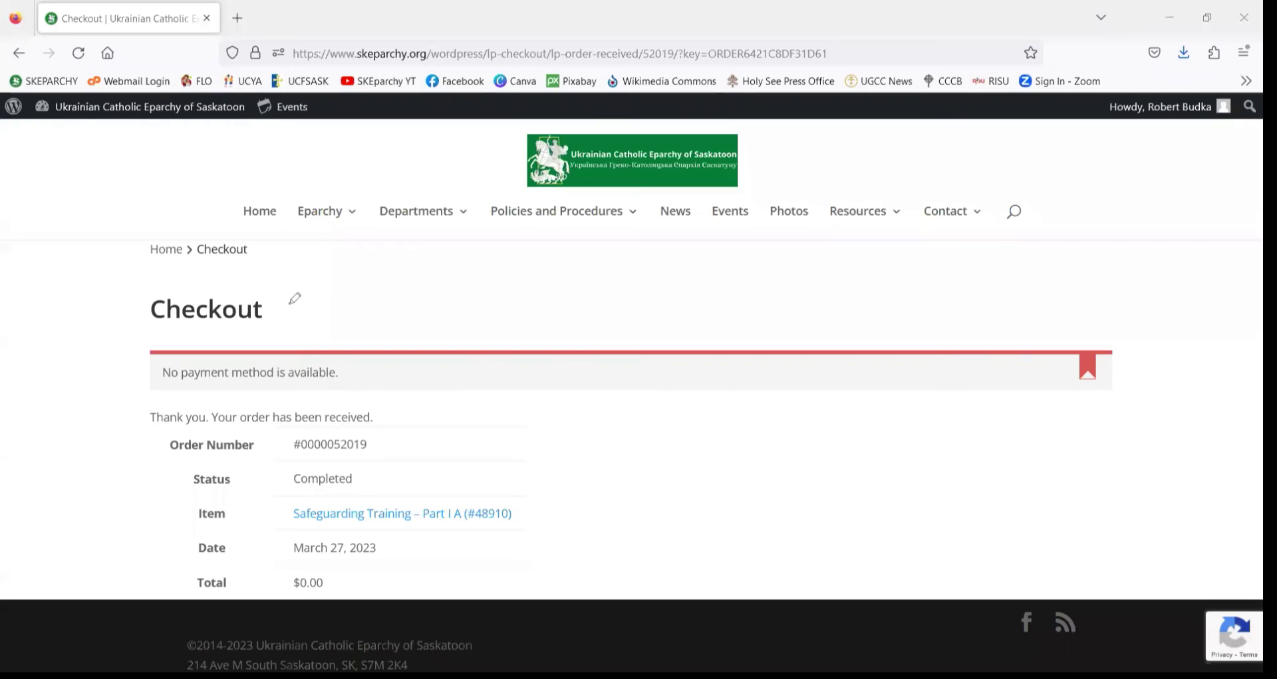
# - Mark up the completed order details, then follow the Safeguarding Training – Part I A item link
pyautogui.moveTo(167, 324); pyautogui.dragTo(257, 329)
pyautogui.moveTo(142, 342)
pyautogui.mouseDown()
pyautogui.moveTo(131, 382)
pyautogui.moveTo(148, 395)
pyautogui.moveTo(353, 404)
pyautogui.mouseUp()
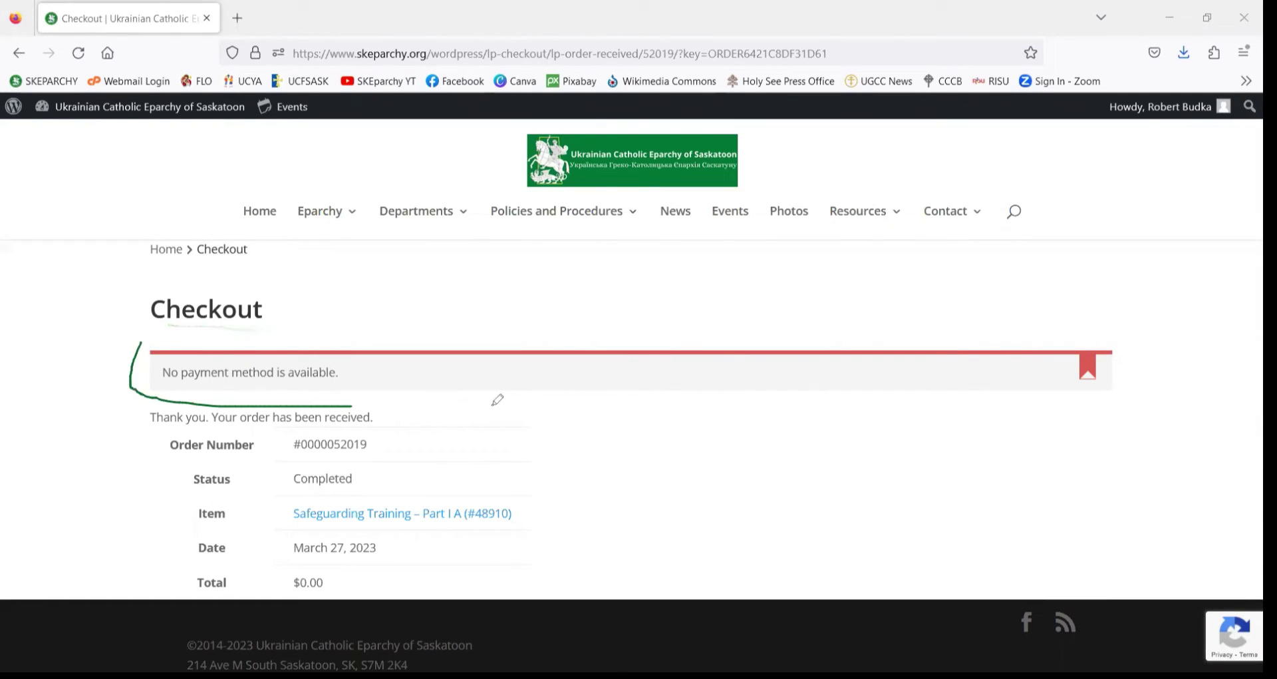
pyautogui.moveTo(494, 403)
pyautogui.mouseDown()
pyautogui.moveTo(1123, 395)
pyautogui.moveTo(797, 353)
pyautogui.moveTo(147, 335)
pyautogui.mouseUp()
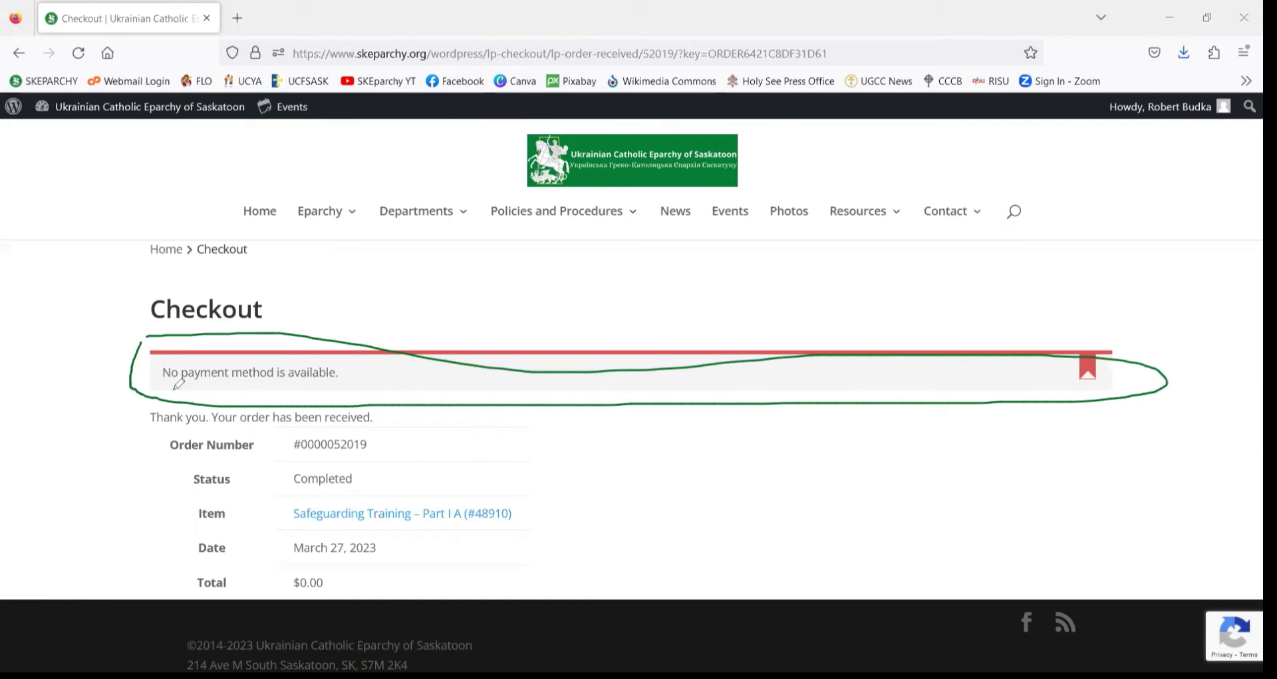
pyautogui.moveTo(151, 423); pyautogui.dragTo(382, 426)
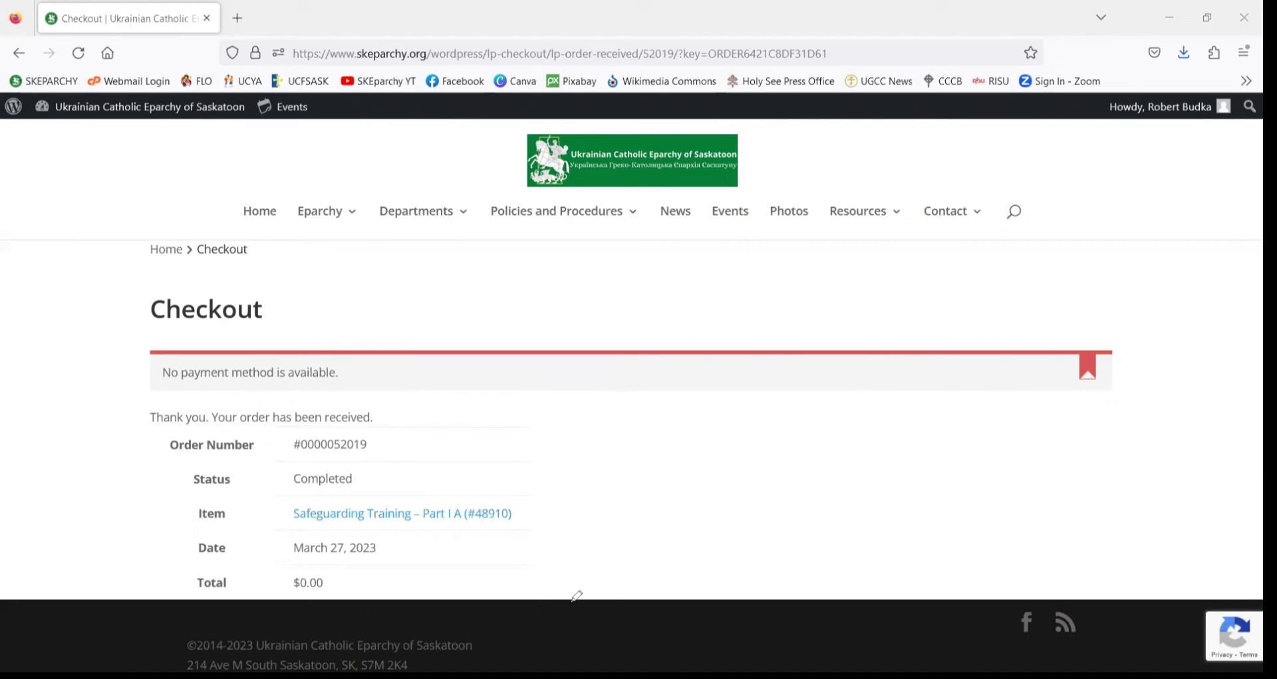
pyautogui.scroll(-2, 449, 436)
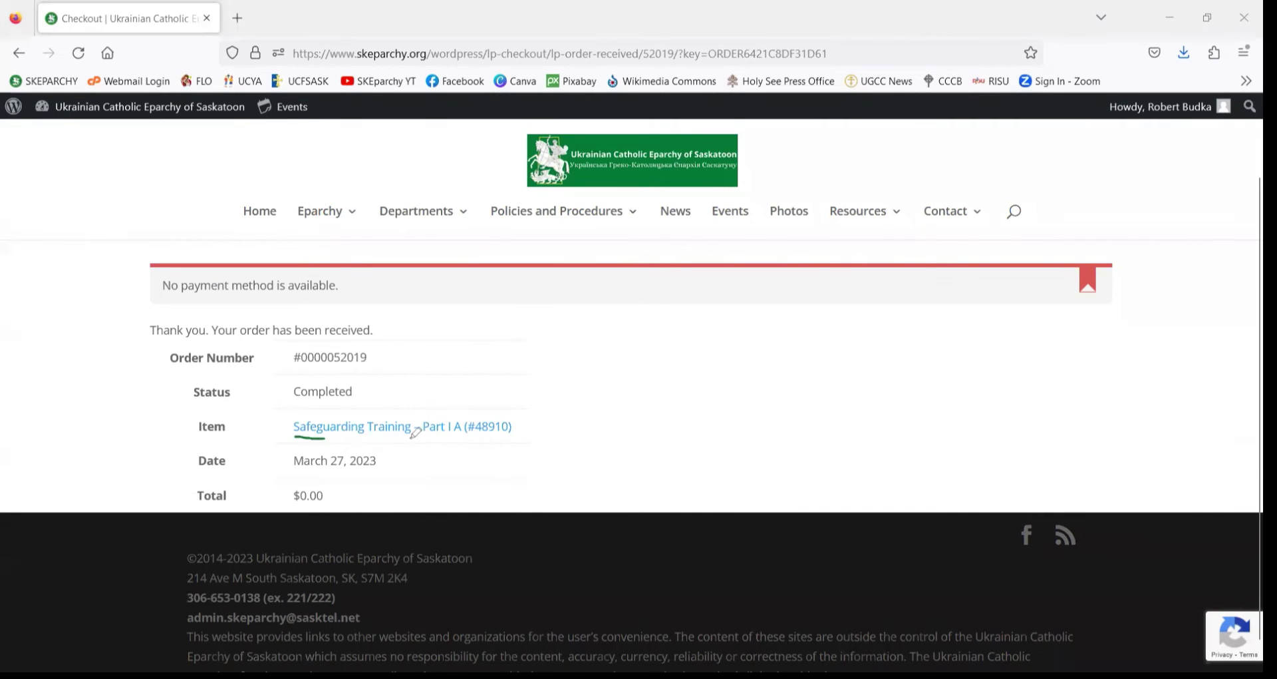
pyautogui.moveTo(293, 437); pyautogui.dragTo(493, 441)
pyautogui.moveTo(196, 437)
pyautogui.mouseDown()
pyautogui.moveTo(213, 438)
pyautogui.moveTo(200, 418)
pyautogui.mouseUp()
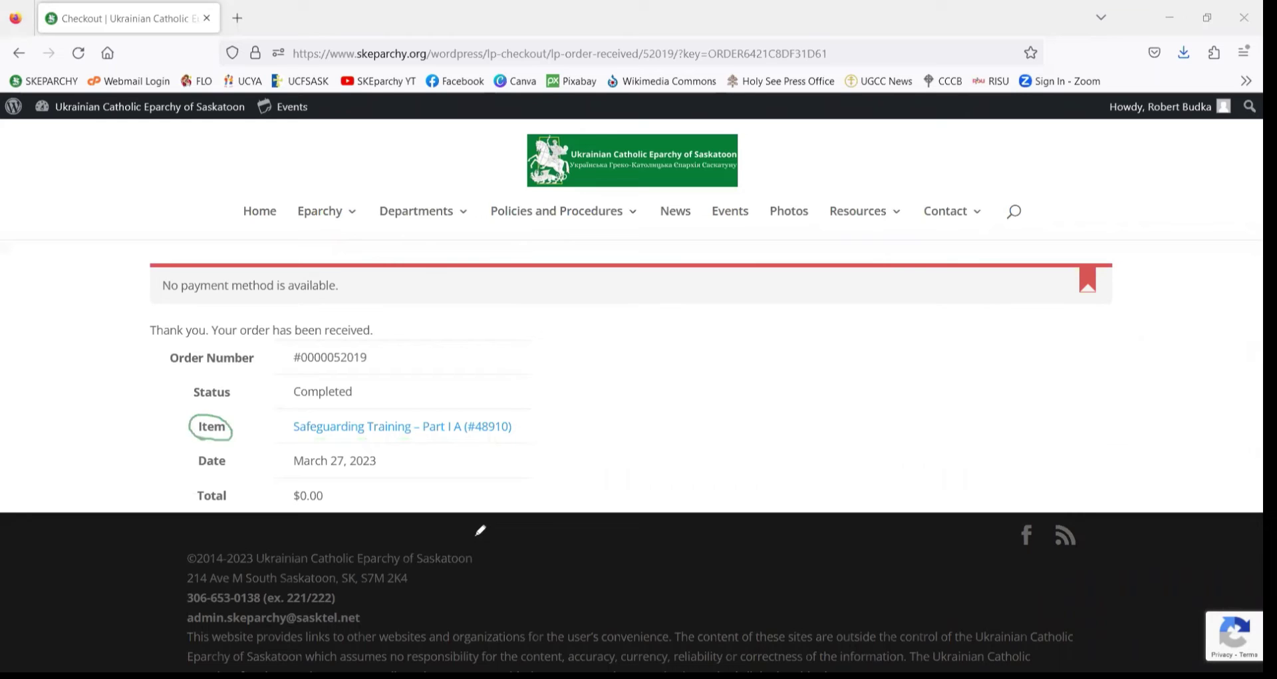
pyautogui.click(337, 434)
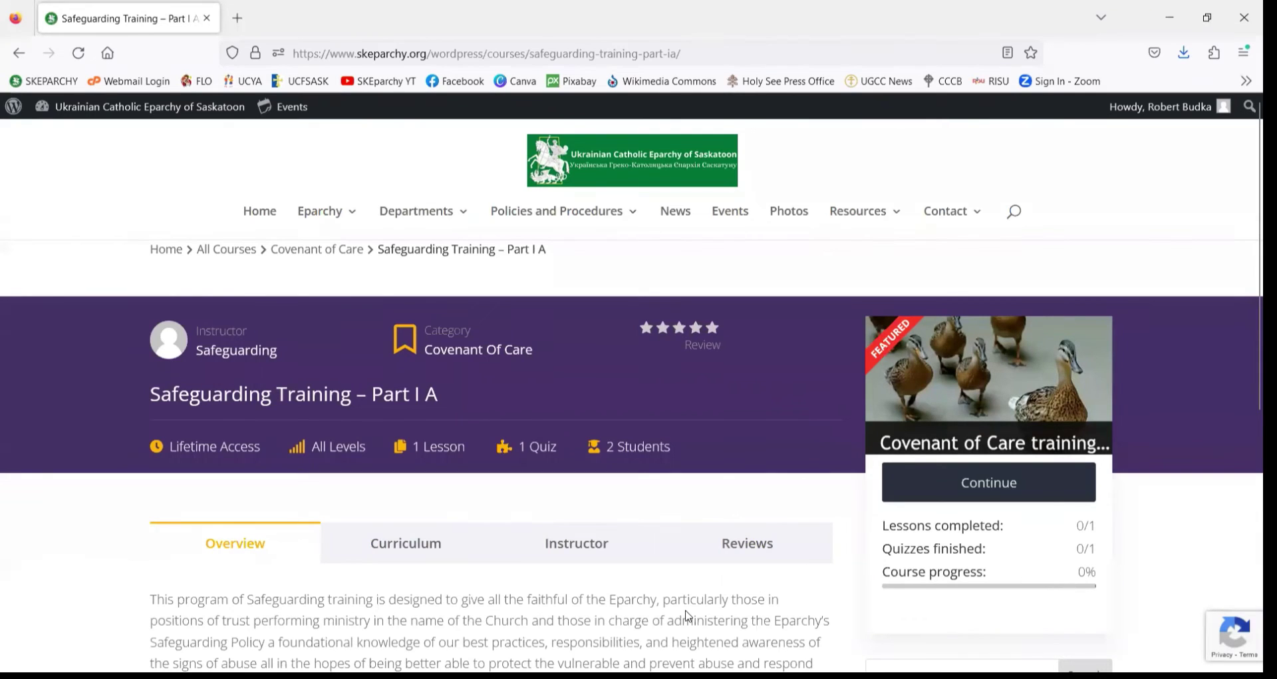
# - Annotate the 0% progress card, then Continue into the first lesson
pyautogui.moveTo(1038, 445)
pyautogui.mouseDown()
pyautogui.moveTo(868, 479)
pyautogui.moveTo(911, 512)
pyautogui.moveTo(1081, 509)
pyautogui.moveTo(1083, 464)
pyautogui.moveTo(951, 447)
pyautogui.mouseUp()
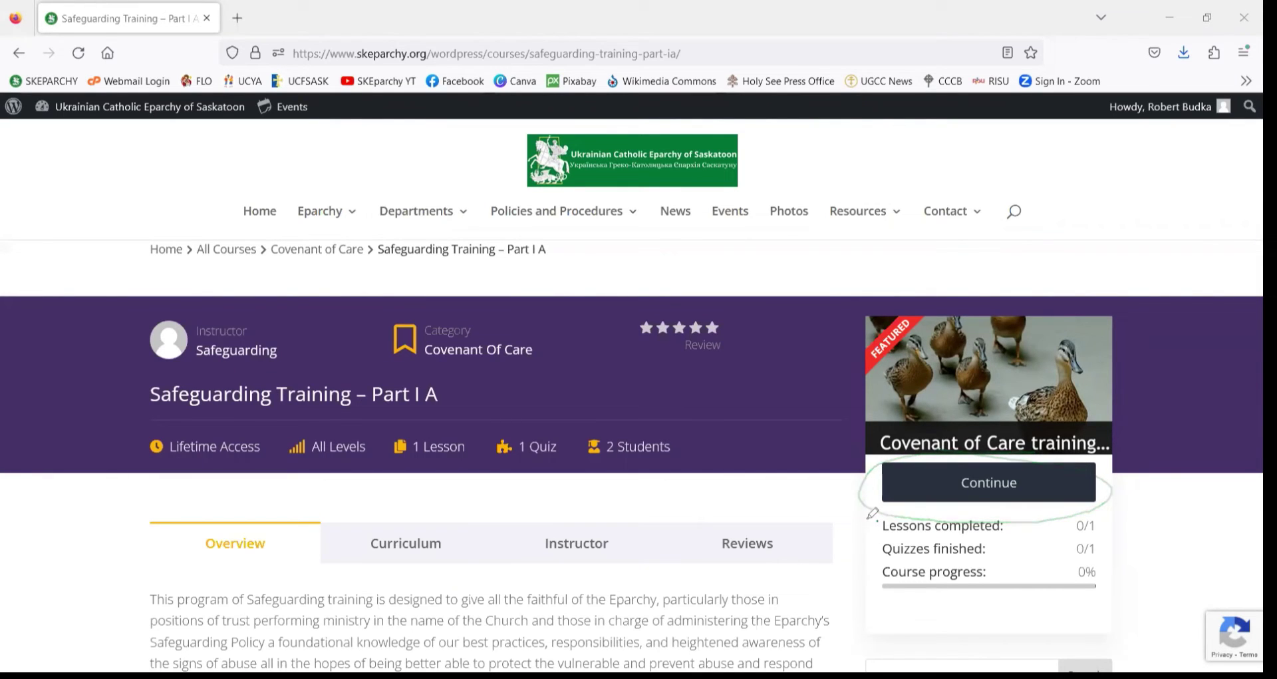
pyautogui.moveTo(880, 519)
pyautogui.mouseDown()
pyautogui.moveTo(864, 540)
pyautogui.moveTo(877, 580)
pyautogui.moveTo(912, 532)
pyautogui.moveTo(930, 531)
pyautogui.moveTo(916, 580)
pyautogui.moveTo(992, 580)
pyautogui.mouseUp()
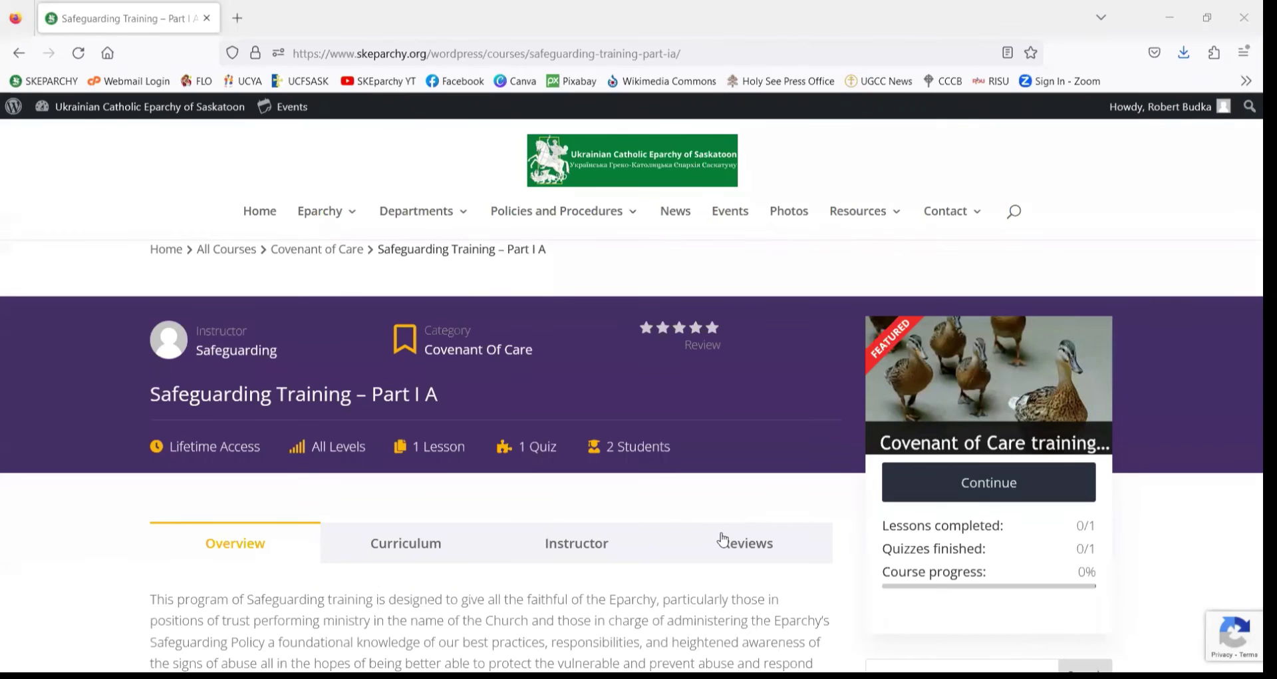
pyautogui.click(1002, 485)
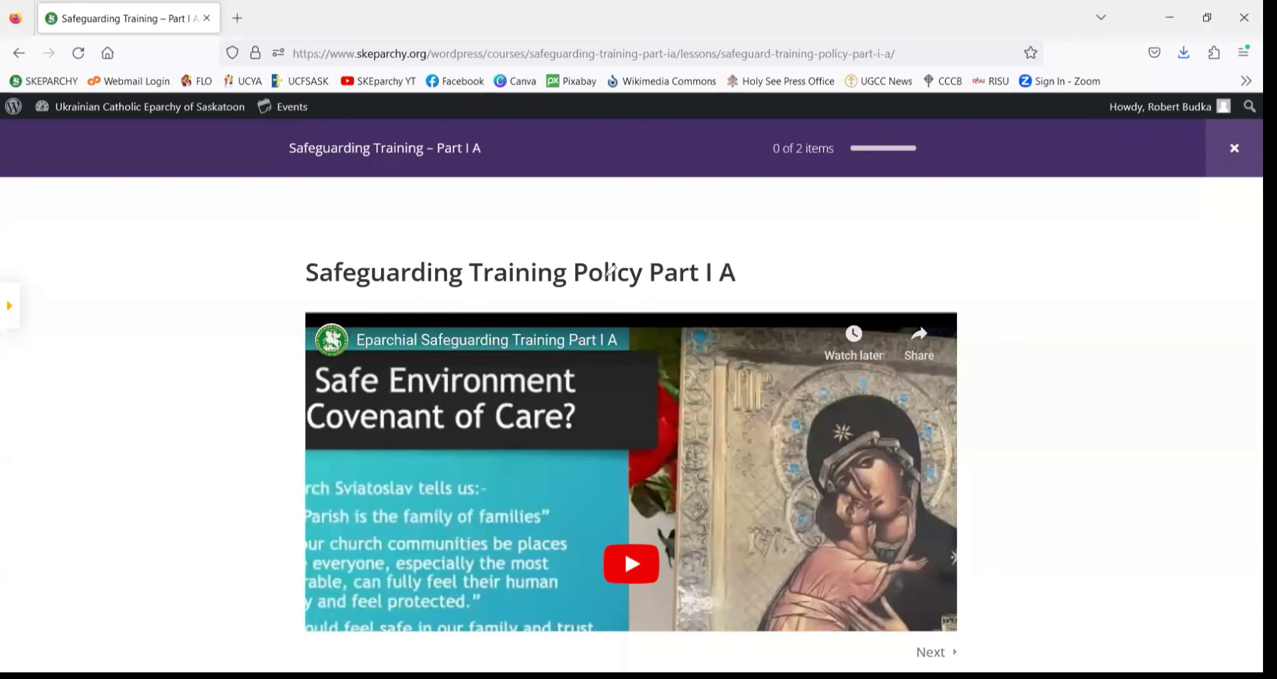
# - Mark up the lesson header, then show the outline listing the lesson and 7-question quiz
pyautogui.moveTo(454, 165)
pyautogui.mouseDown()
pyautogui.moveTo(479, 137)
pyautogui.moveTo(323, 133)
pyautogui.mouseUp()
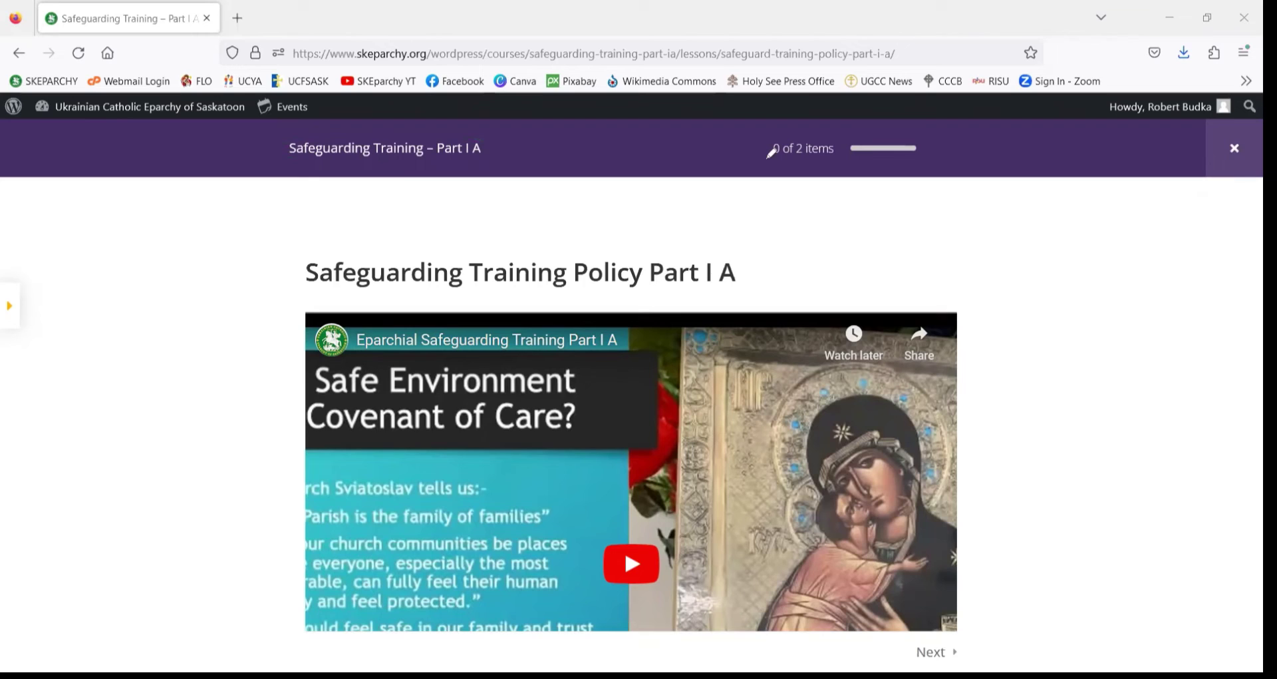
pyautogui.moveTo(830, 157)
pyautogui.mouseDown()
pyautogui.moveTo(929, 154)
pyautogui.moveTo(865, 126)
pyautogui.moveTo(766, 152)
pyautogui.mouseUp()
pyautogui.moveTo(1109, 149); pyautogui.dragTo(1182, 150)
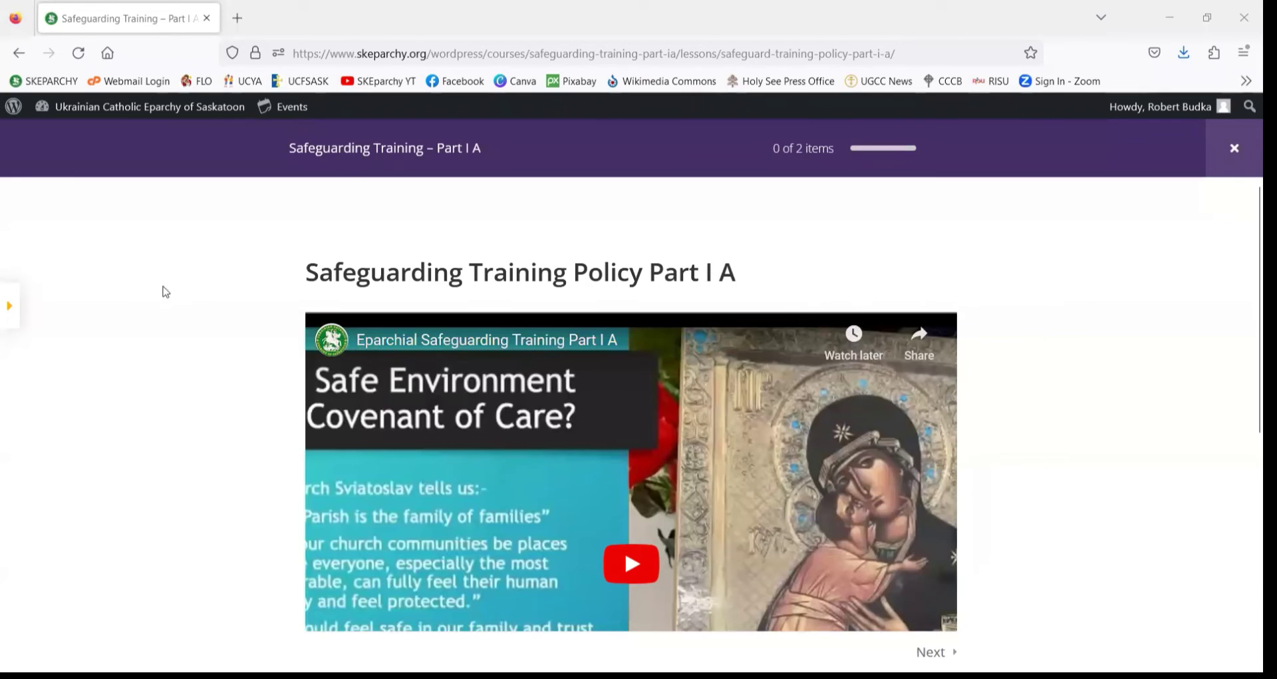
pyautogui.click(15, 309)
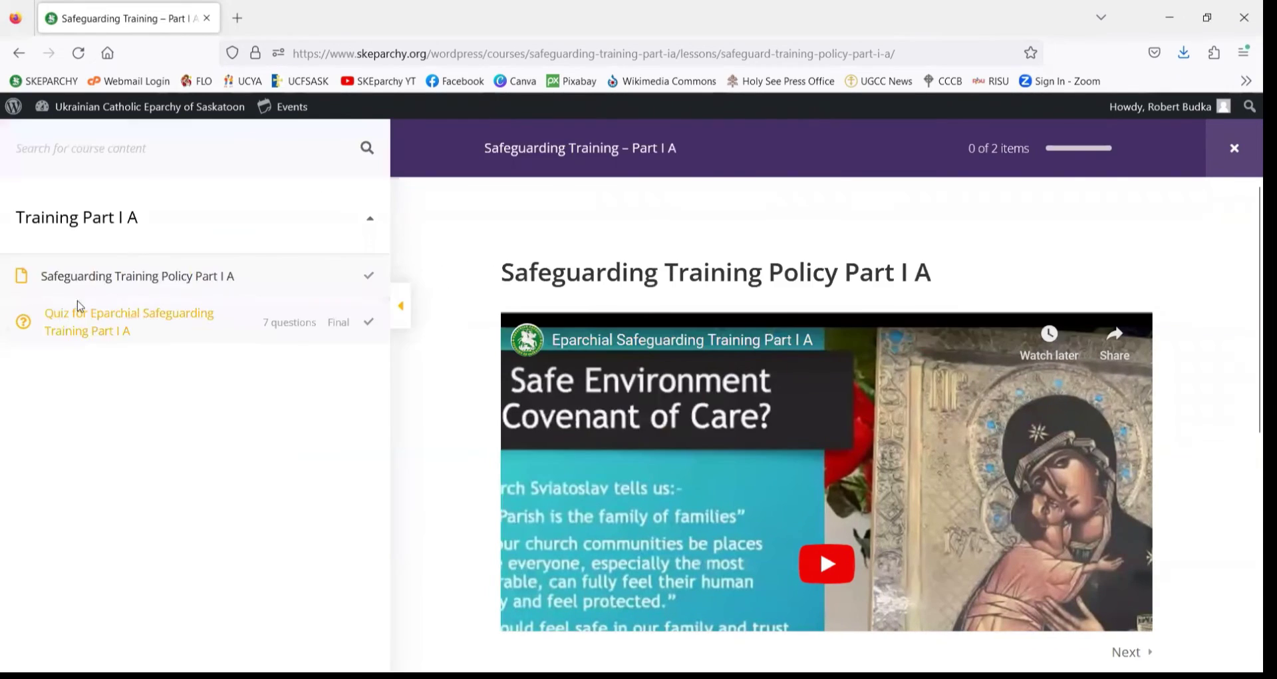
# - Toggle the course outline and annotate its lesson and quiz entries
pyautogui.click(405, 310)
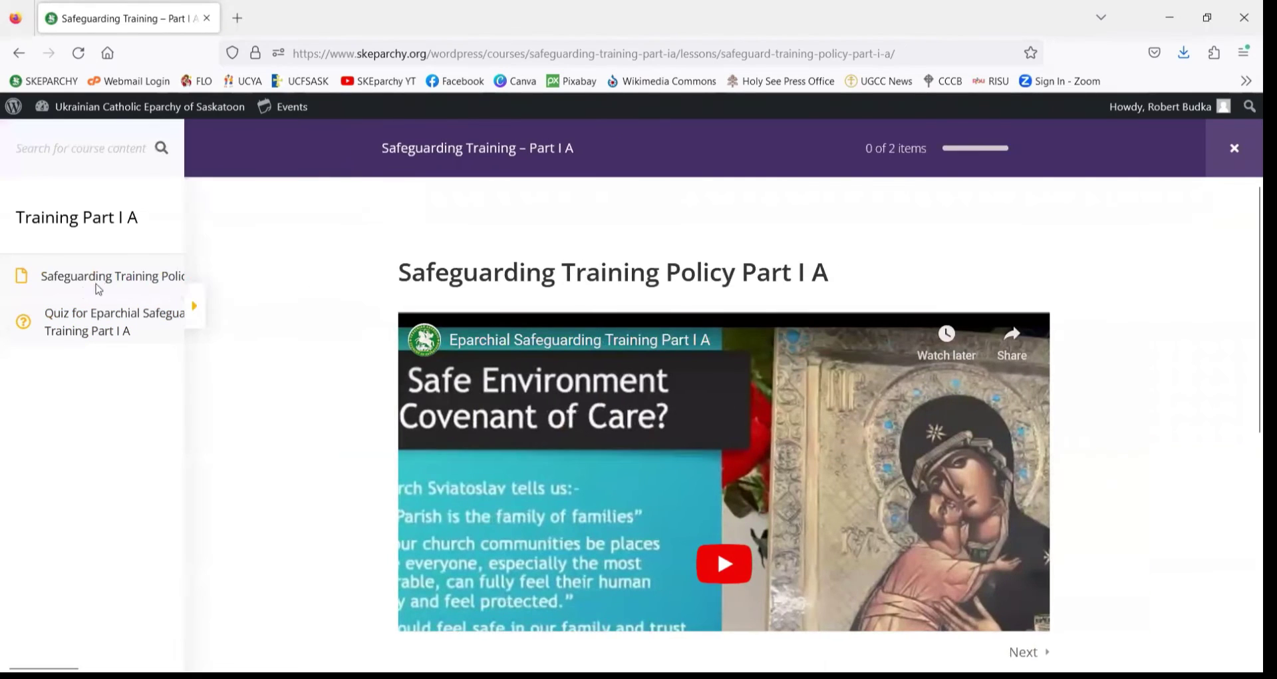
pyautogui.click(13, 307)
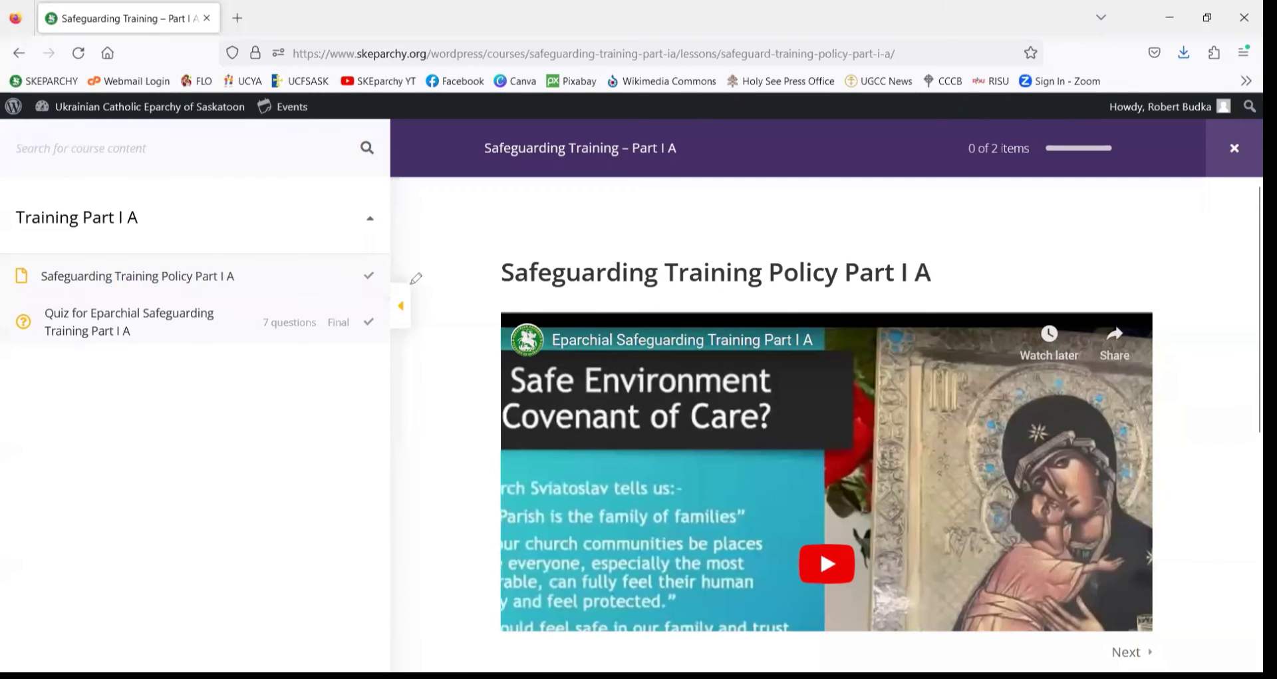
pyautogui.moveTo(412, 282); pyautogui.dragTo(426, 291)
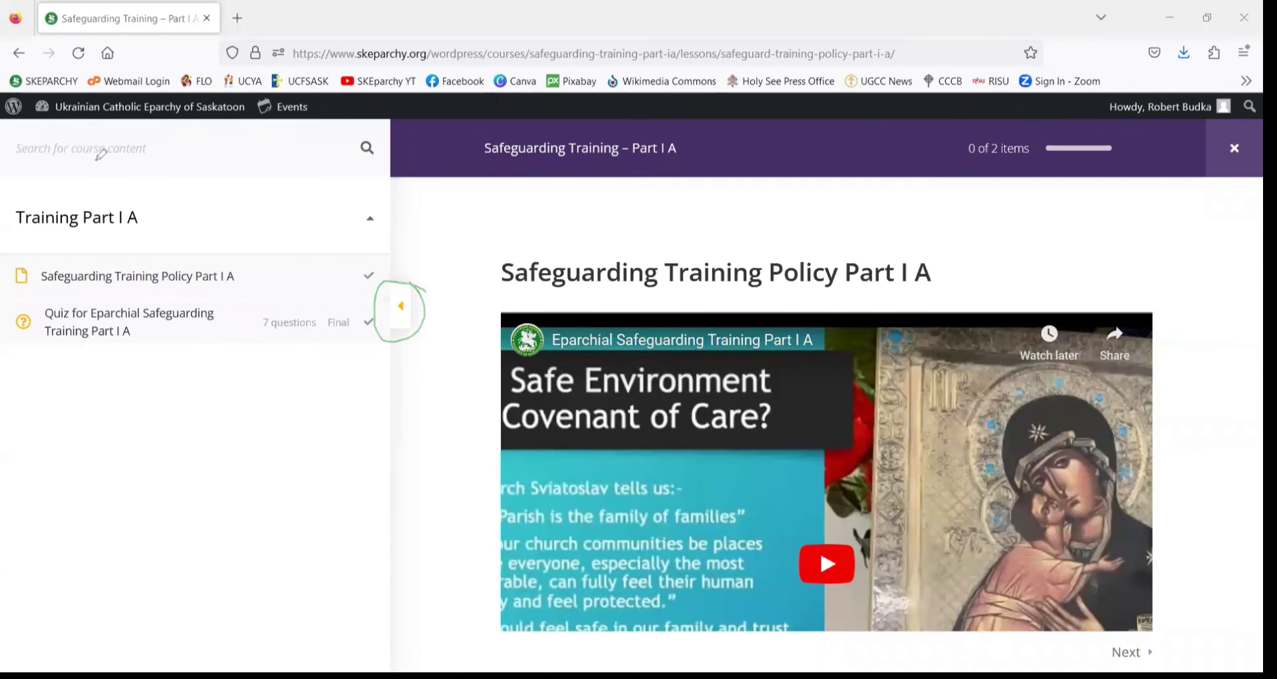
pyautogui.moveTo(14, 157); pyautogui.dragTo(175, 164)
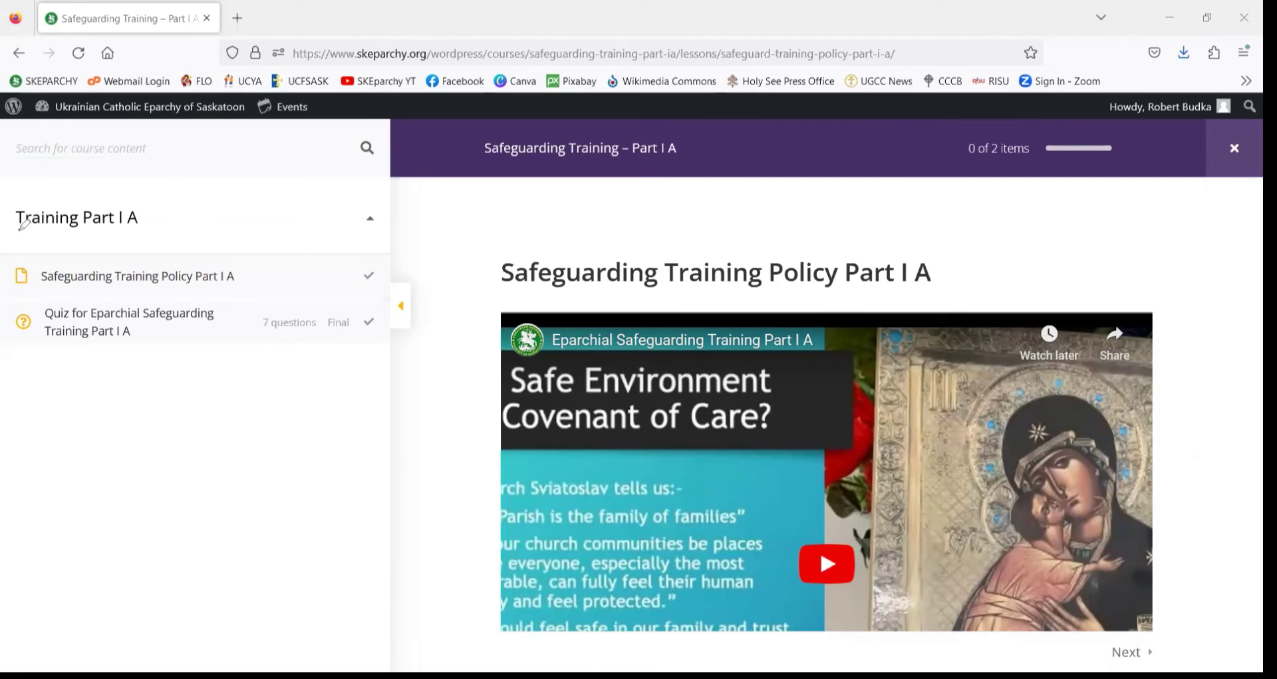
pyautogui.moveTo(20, 227); pyautogui.dragTo(145, 231)
pyautogui.moveTo(37, 288); pyautogui.dragTo(242, 287)
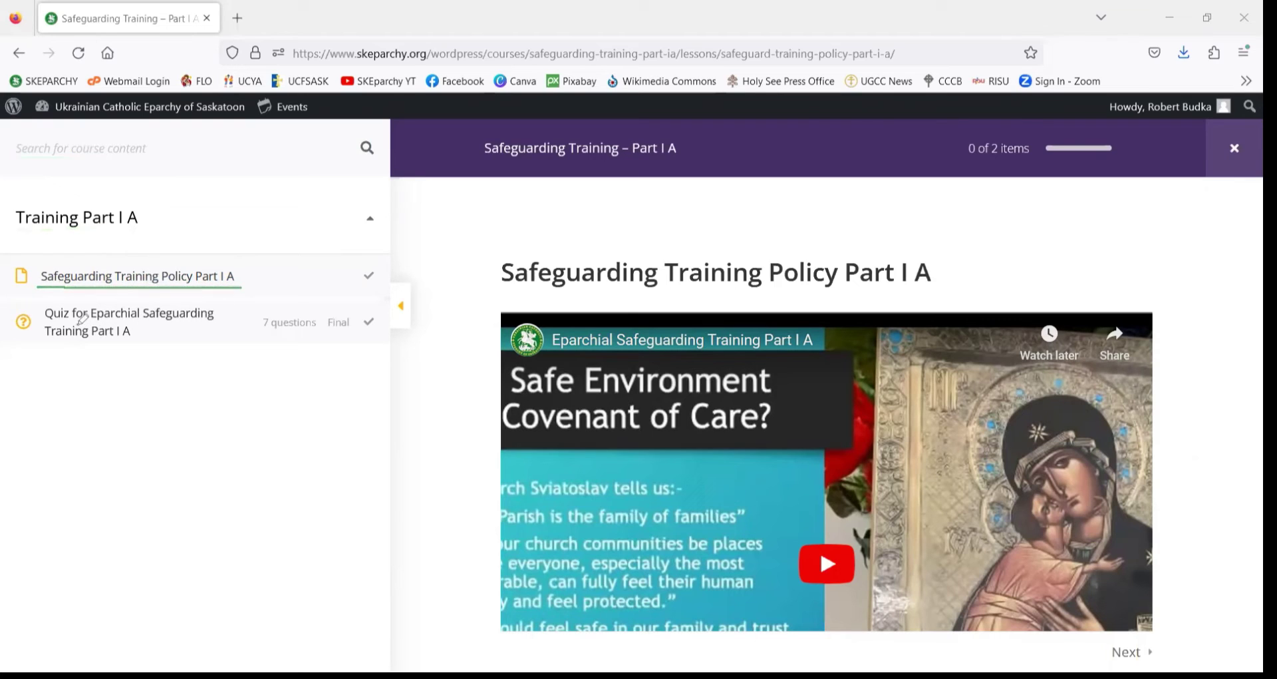
pyautogui.moveTo(18, 259)
pyautogui.mouseDown()
pyautogui.moveTo(44, 297)
pyautogui.moveTo(236, 297)
pyautogui.moveTo(206, 254)
pyautogui.moveTo(23, 257)
pyautogui.mouseUp()
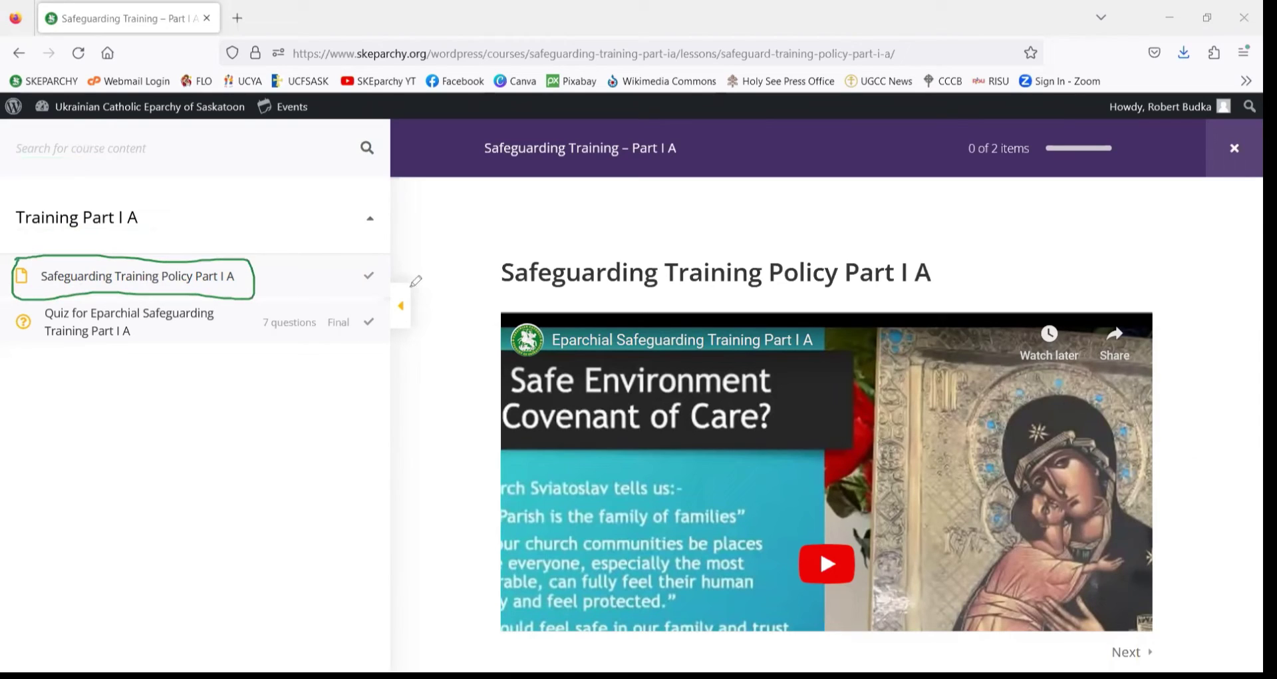
# - Finish the annotations and close the outline so the Policy Part I A video fills the page
pyautogui.moveTo(432, 298); pyautogui.dragTo(499, 363)
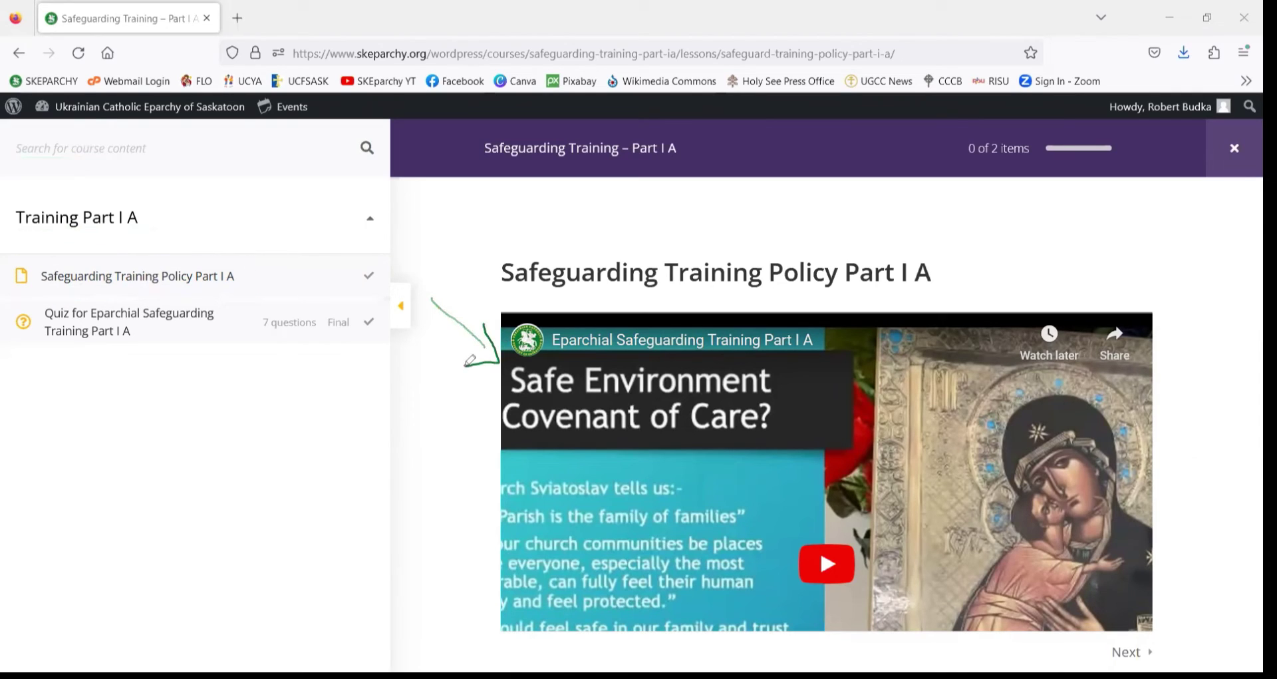
pyautogui.moveTo(41, 339)
pyautogui.mouseDown()
pyautogui.moveTo(188, 336)
pyautogui.moveTo(213, 305)
pyautogui.moveTo(54, 298)
pyautogui.moveTo(34, 334)
pyautogui.moveTo(50, 346)
pyautogui.mouseUp()
pyautogui.moveTo(384, 280)
pyautogui.mouseDown()
pyautogui.moveTo(356, 272)
pyautogui.moveTo(377, 282)
pyautogui.mouseUp()
pyautogui.moveTo(370, 278)
pyautogui.mouseDown()
pyautogui.moveTo(387, 274)
pyautogui.moveTo(354, 262)
pyautogui.moveTo(375, 283)
pyautogui.moveTo(370, 273)
pyautogui.mouseUp()
pyautogui.click(401, 308)
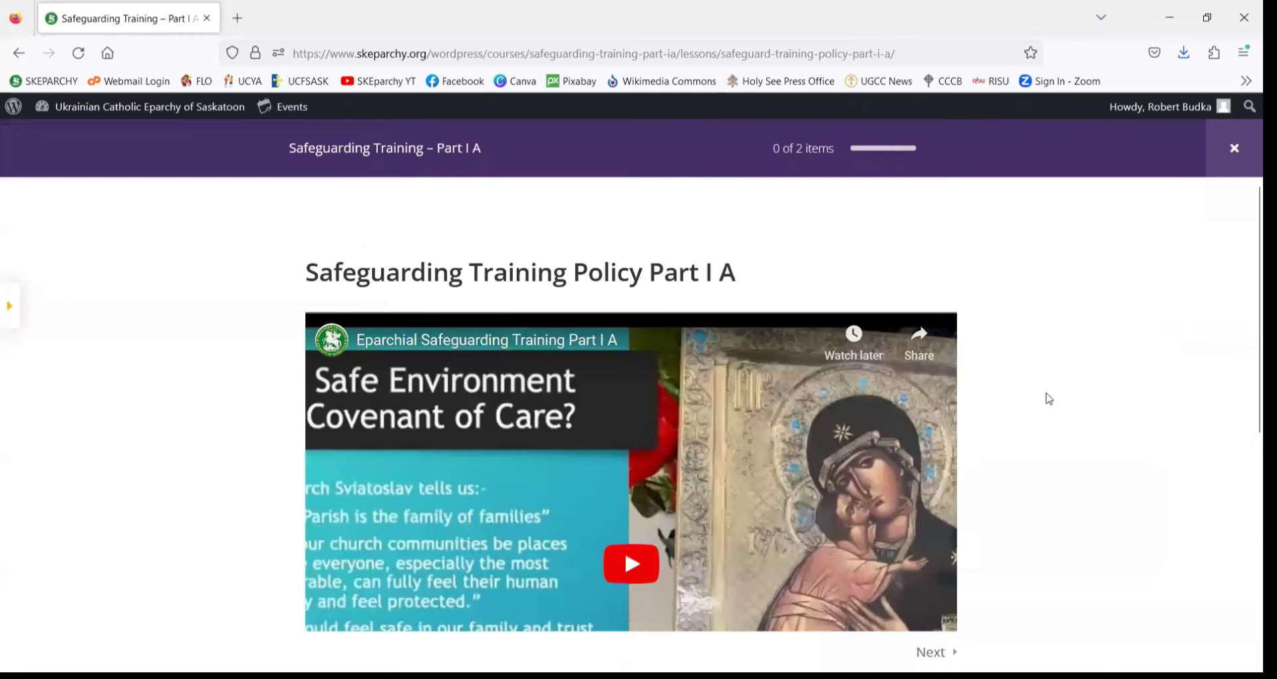
# - Play the lesson video briefly, pause it at 0:04 and dismiss the More videos suggestions
pyautogui.scroll(-2, 1007, 395)
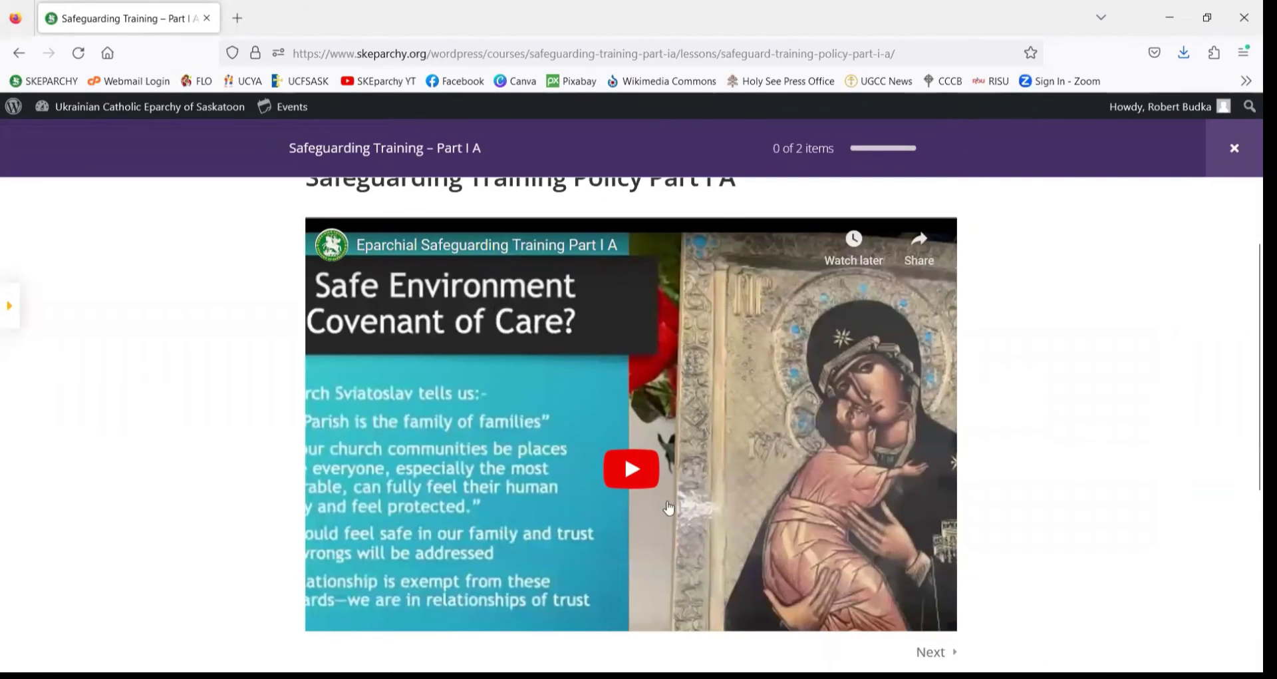
pyautogui.click(650, 459)
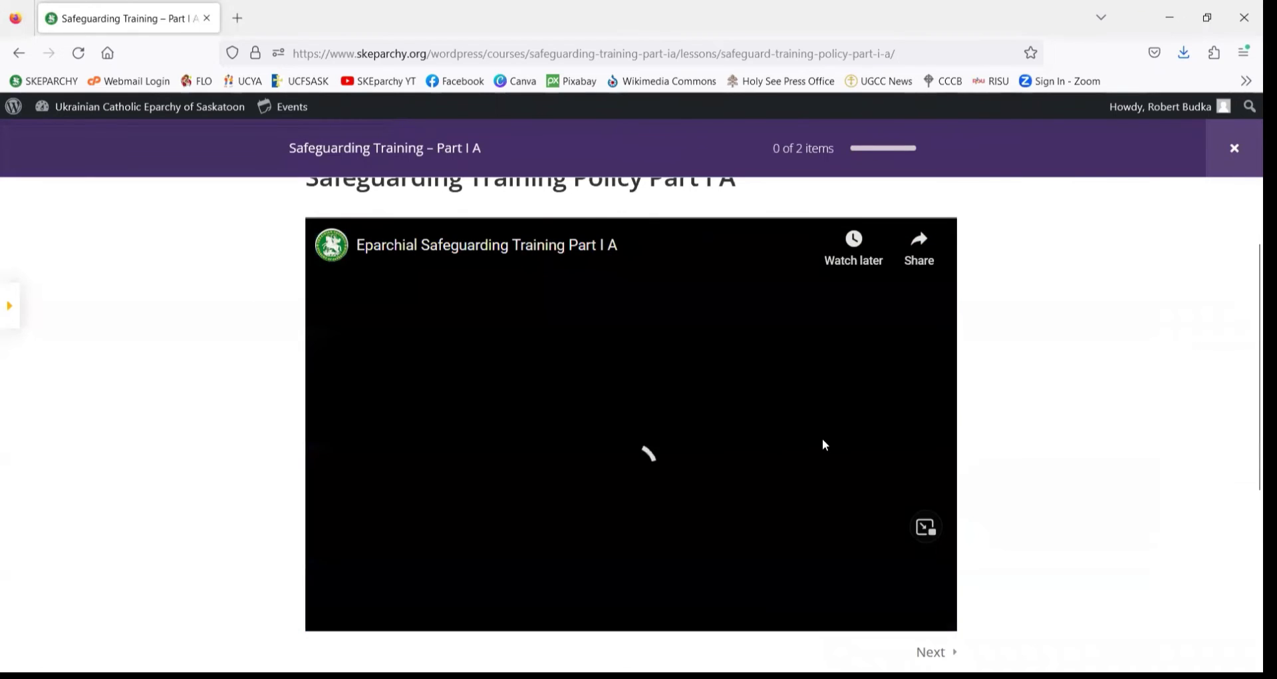
pyautogui.scroll(-2, 517, 512)
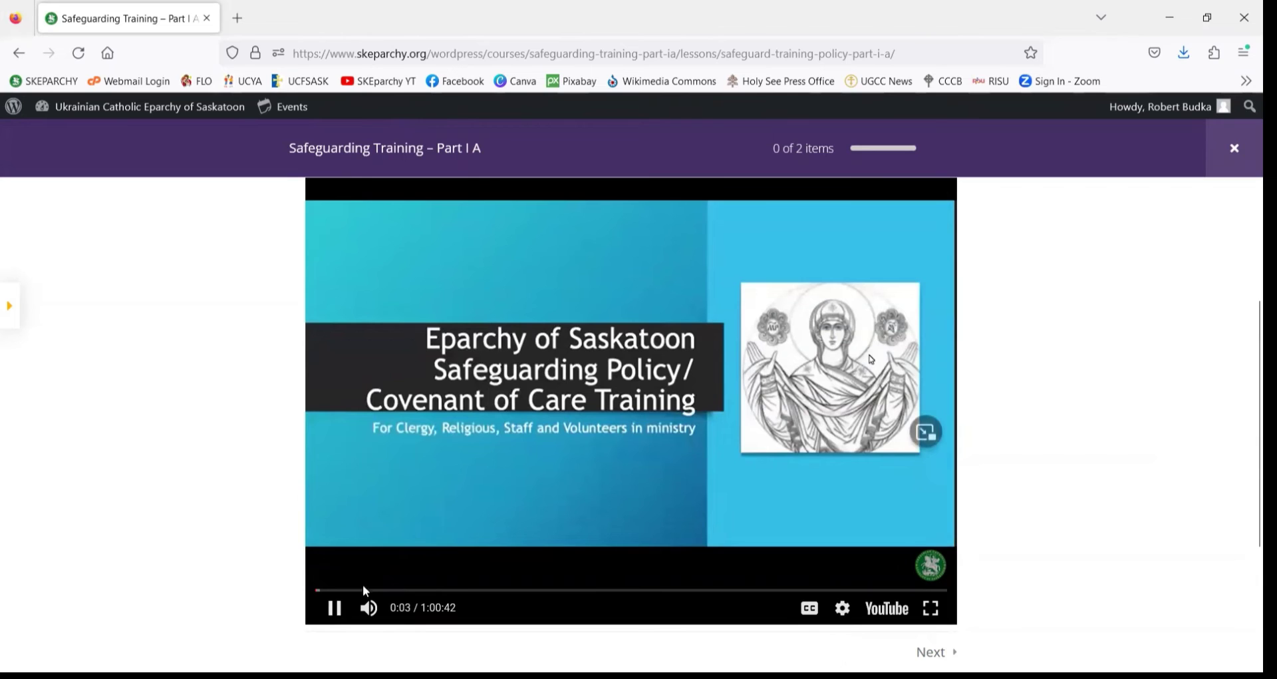
pyautogui.click(336, 610)
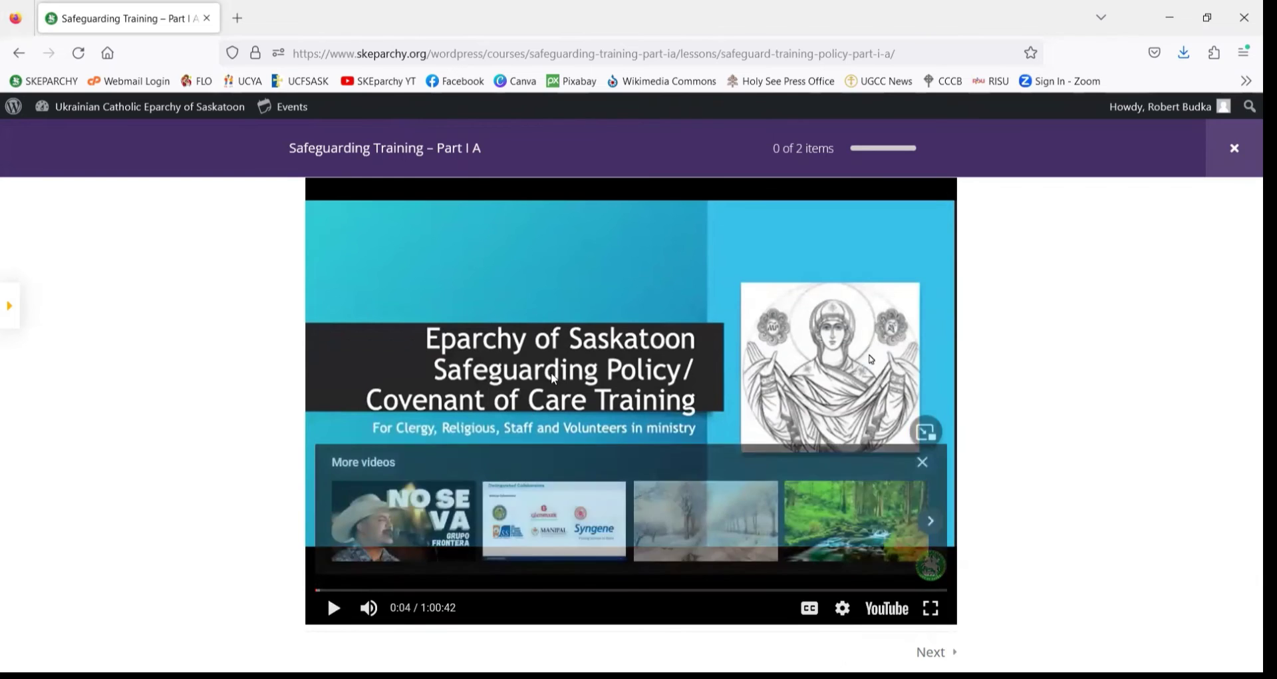
pyautogui.click(923, 461)
# - Request marking the Safeguarding Training Policy Part I A lesson as complete
pyautogui.scroll(-2, 421, 528)
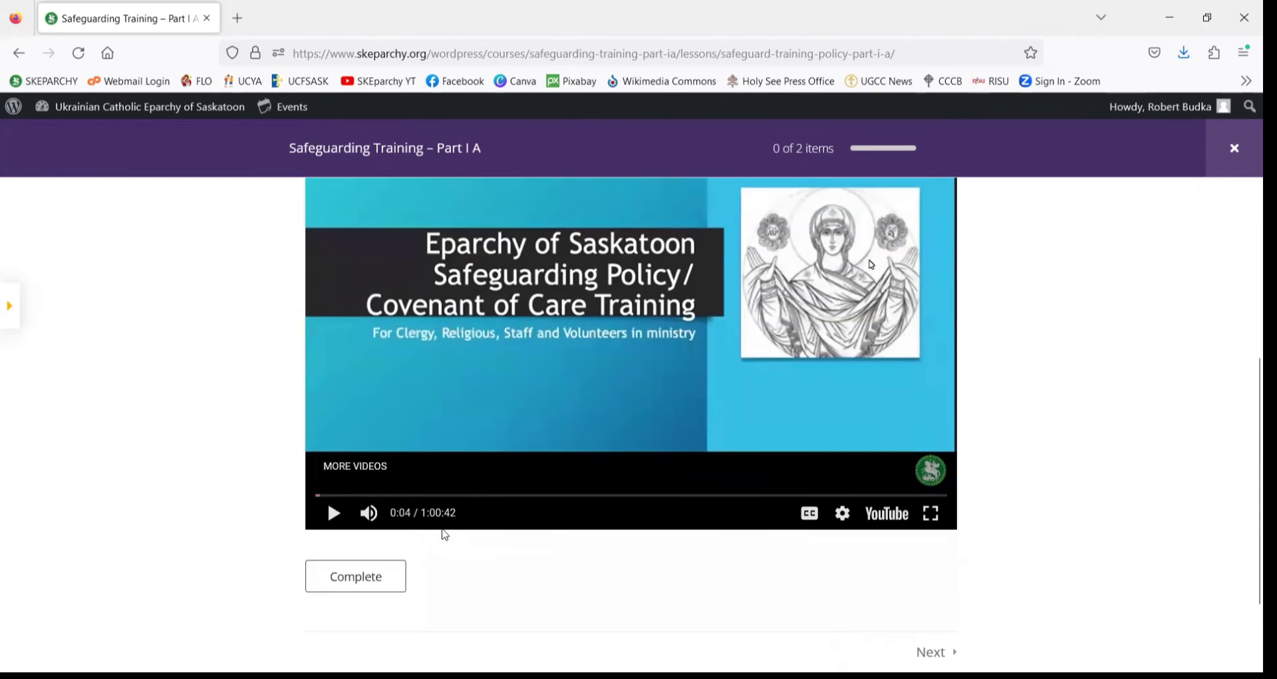
pyautogui.scroll(4, 550, 526)
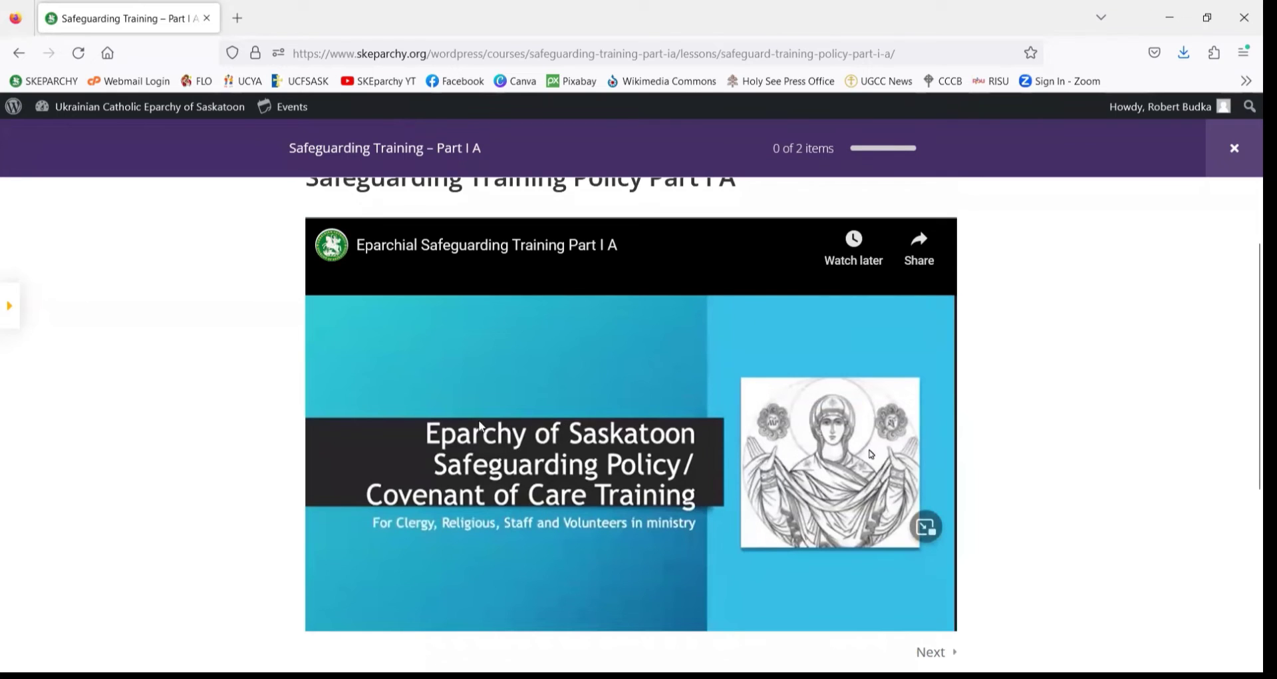
pyautogui.scroll(-2, 635, 408)
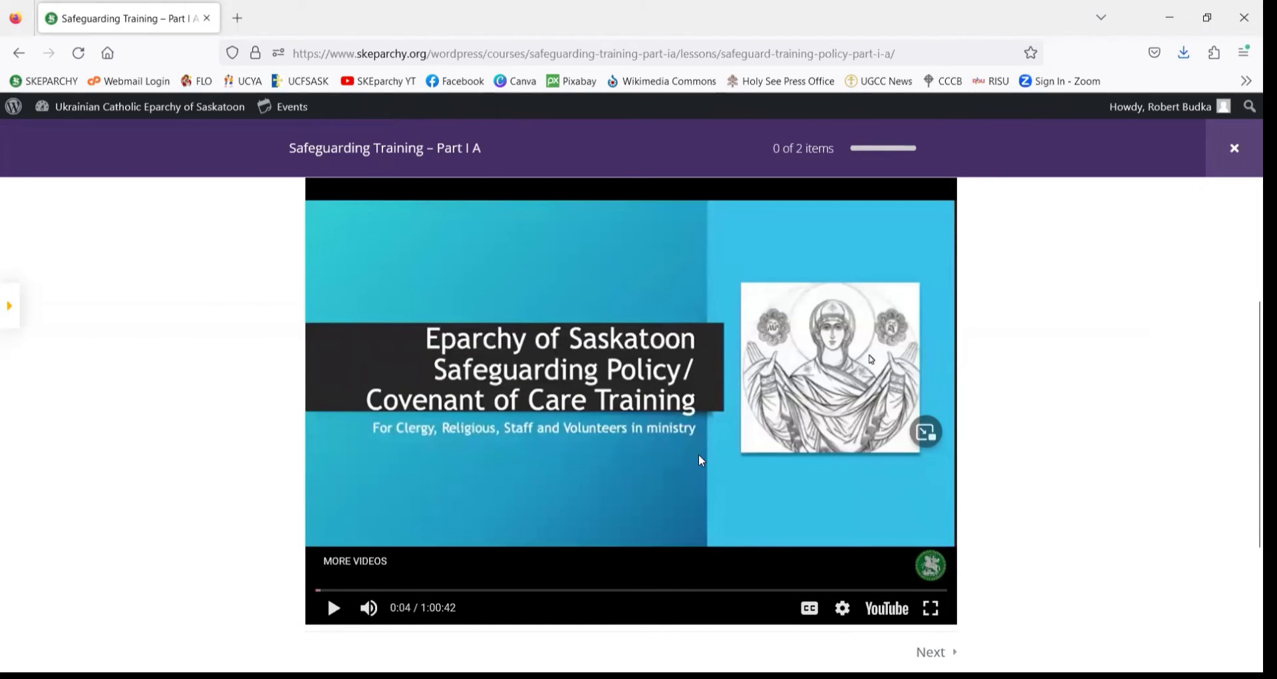
pyautogui.scroll(-2, 698, 459)
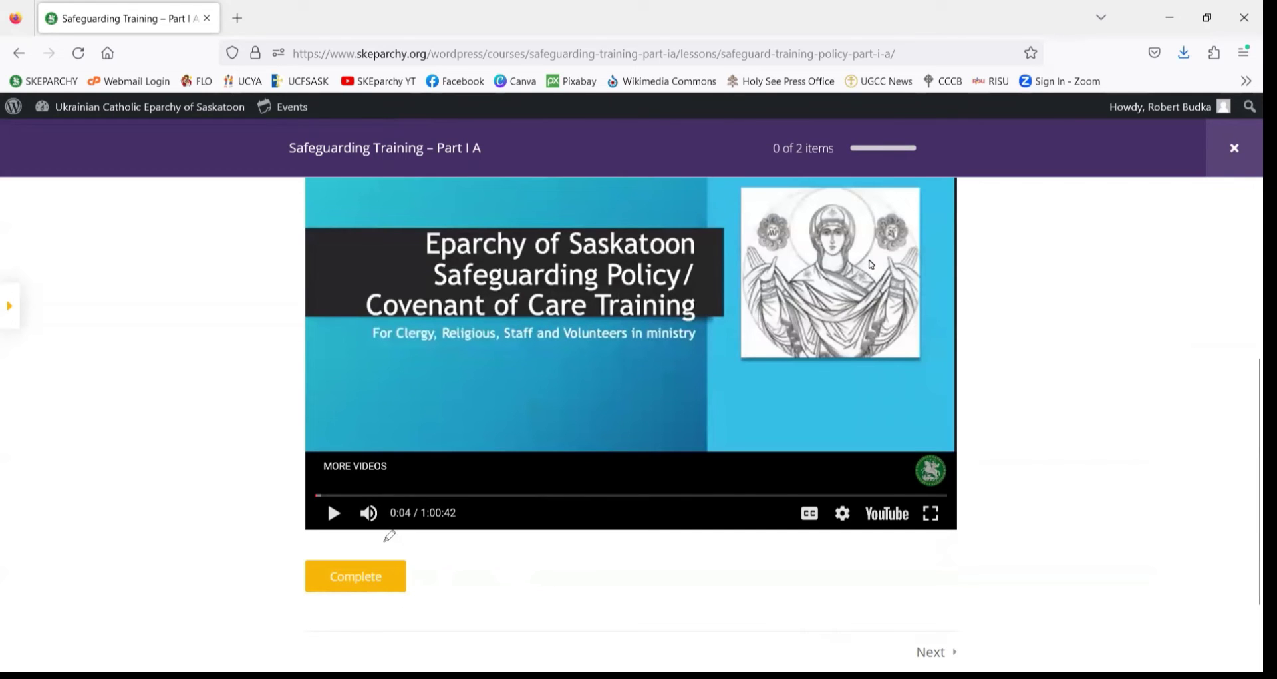
pyautogui.moveTo(386, 540)
pyautogui.mouseDown()
pyautogui.moveTo(276, 564)
pyautogui.moveTo(391, 606)
pyautogui.moveTo(428, 593)
pyautogui.moveTo(378, 538)
pyautogui.mouseUp()
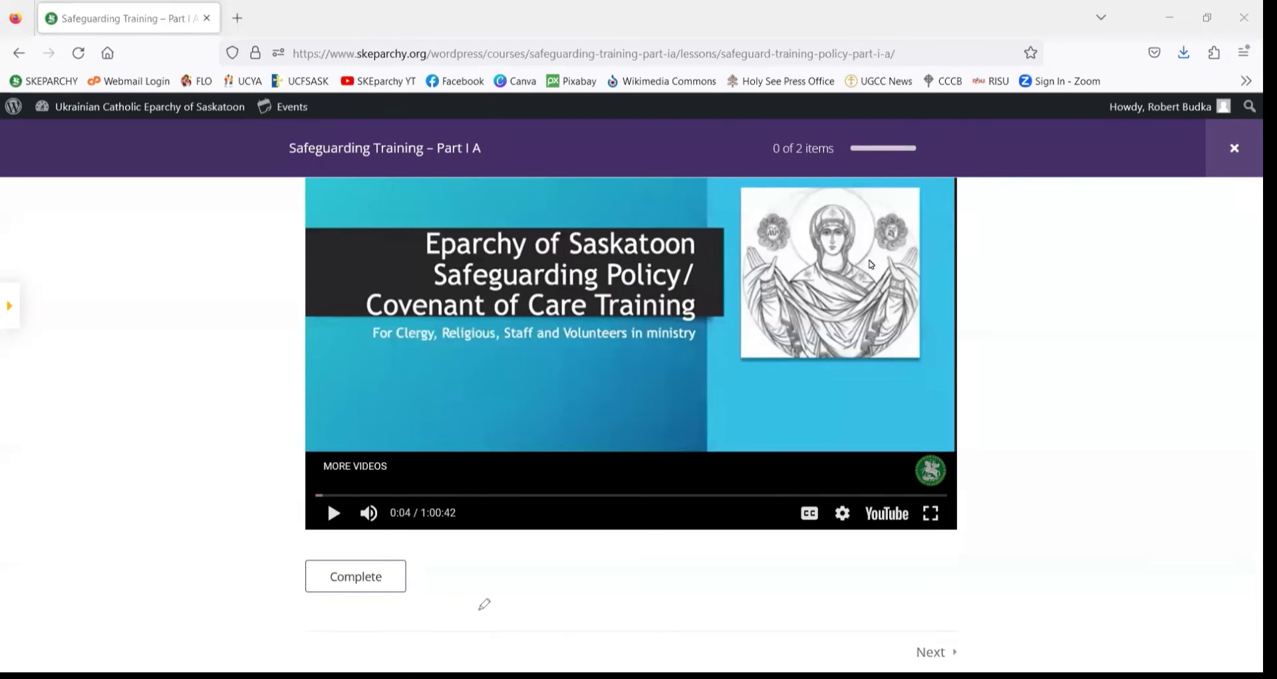
pyautogui.click(369, 576)
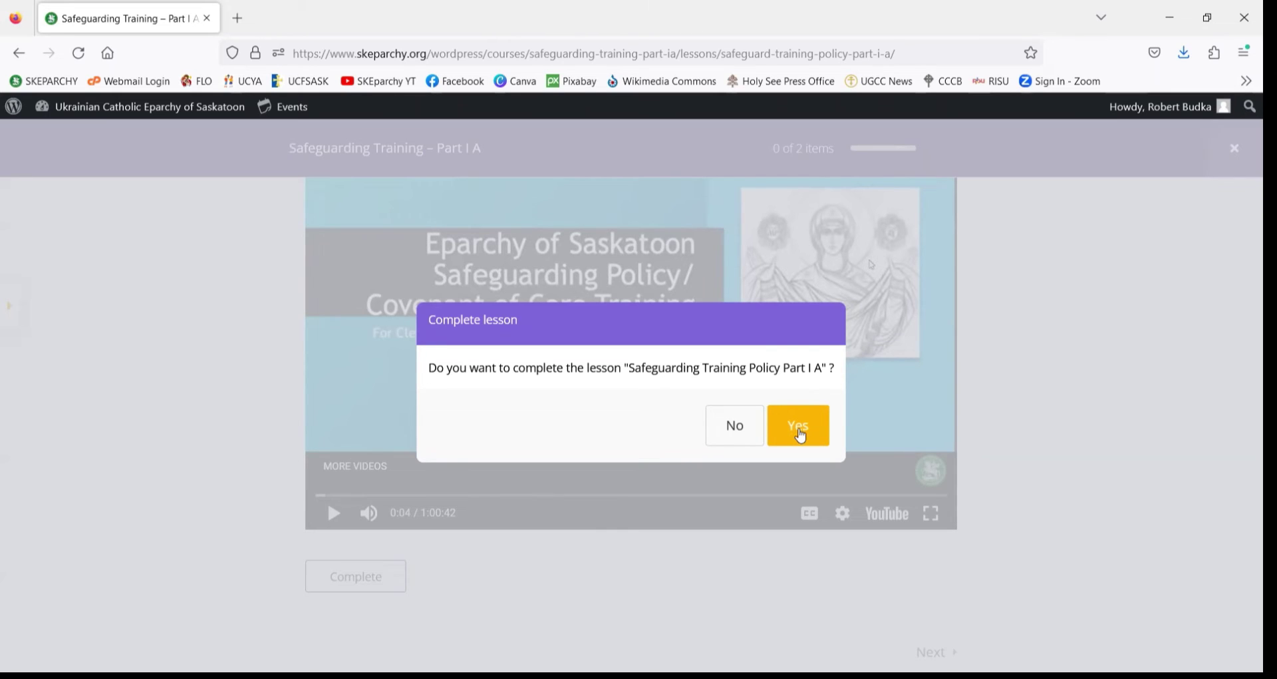
# - Answer Yes to complete the Policy Part I A lesson and open the quiz
pyautogui.click(801, 436)
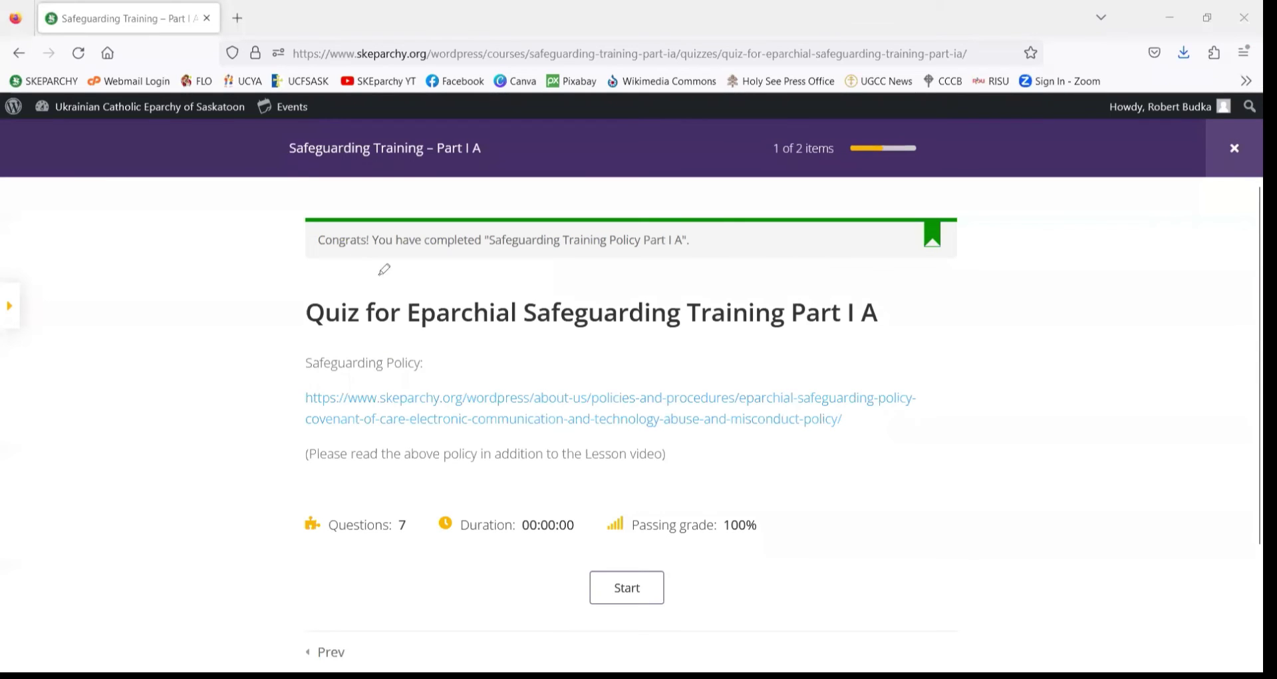
# - Show and hide the course outline beside the quiz, and mark the safeguarding policy link
pyautogui.moveTo(320, 267)
pyautogui.mouseDown()
pyautogui.moveTo(642, 268)
pyautogui.moveTo(696, 249)
pyautogui.moveTo(429, 232)
pyautogui.moveTo(322, 264)
pyautogui.mouseUp()
pyautogui.scroll(-1, 254, 478)
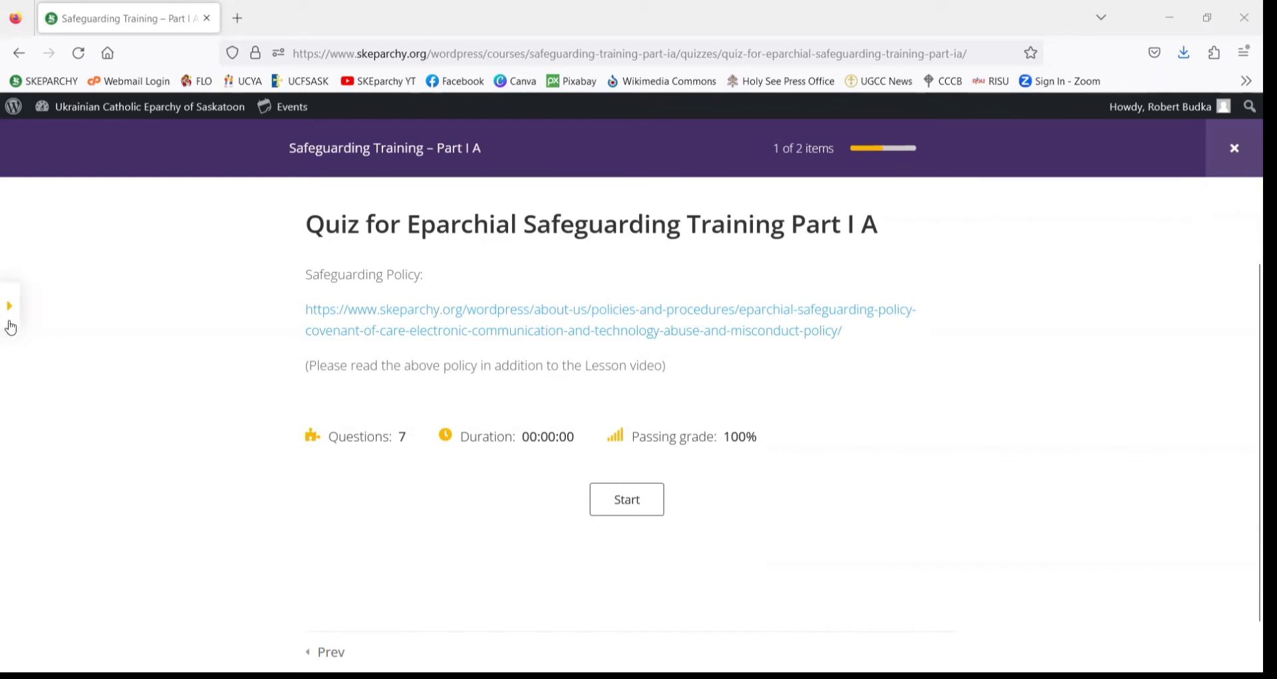
pyautogui.click(9, 317)
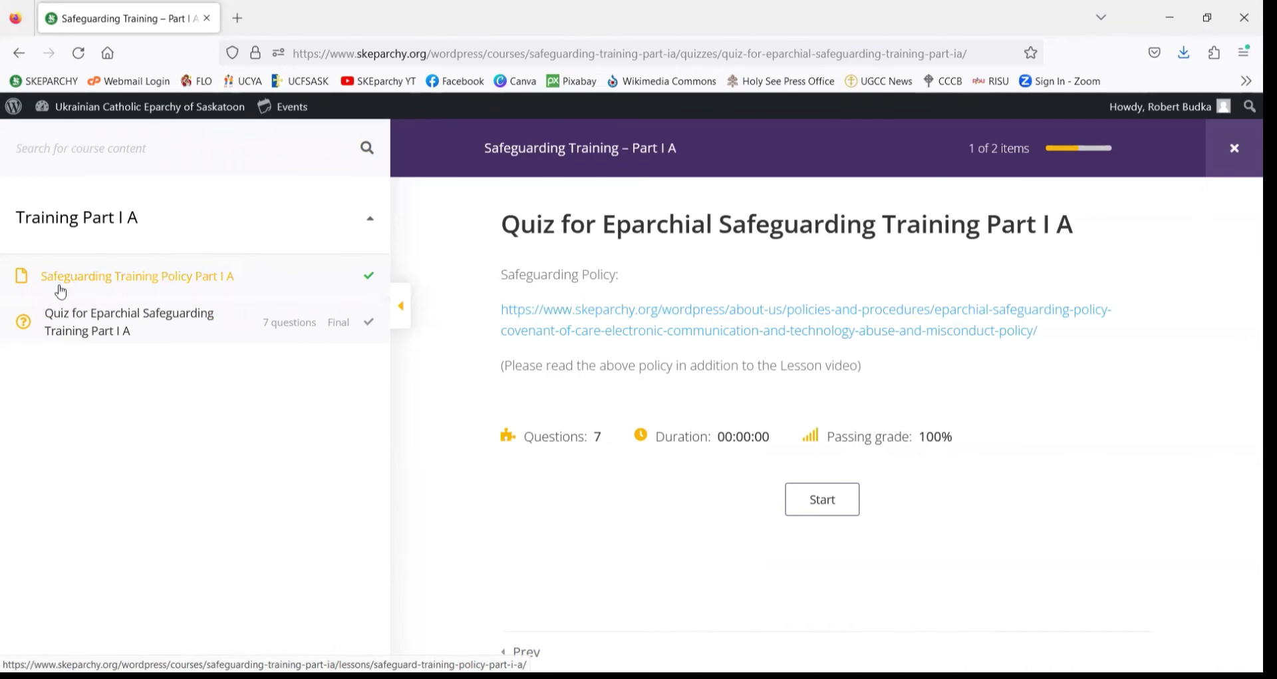
pyautogui.click(403, 312)
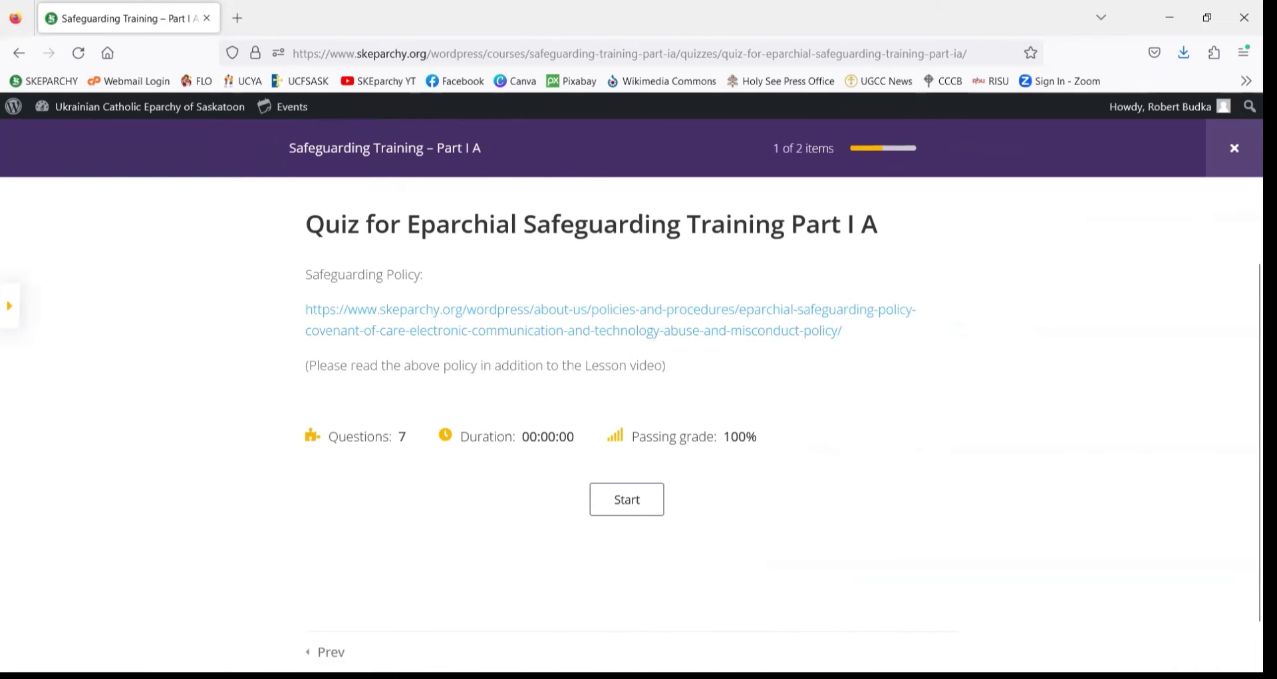
pyautogui.moveTo(325, 636)
pyautogui.mouseDown()
pyautogui.moveTo(305, 667)
pyautogui.moveTo(343, 644)
pyautogui.mouseUp()
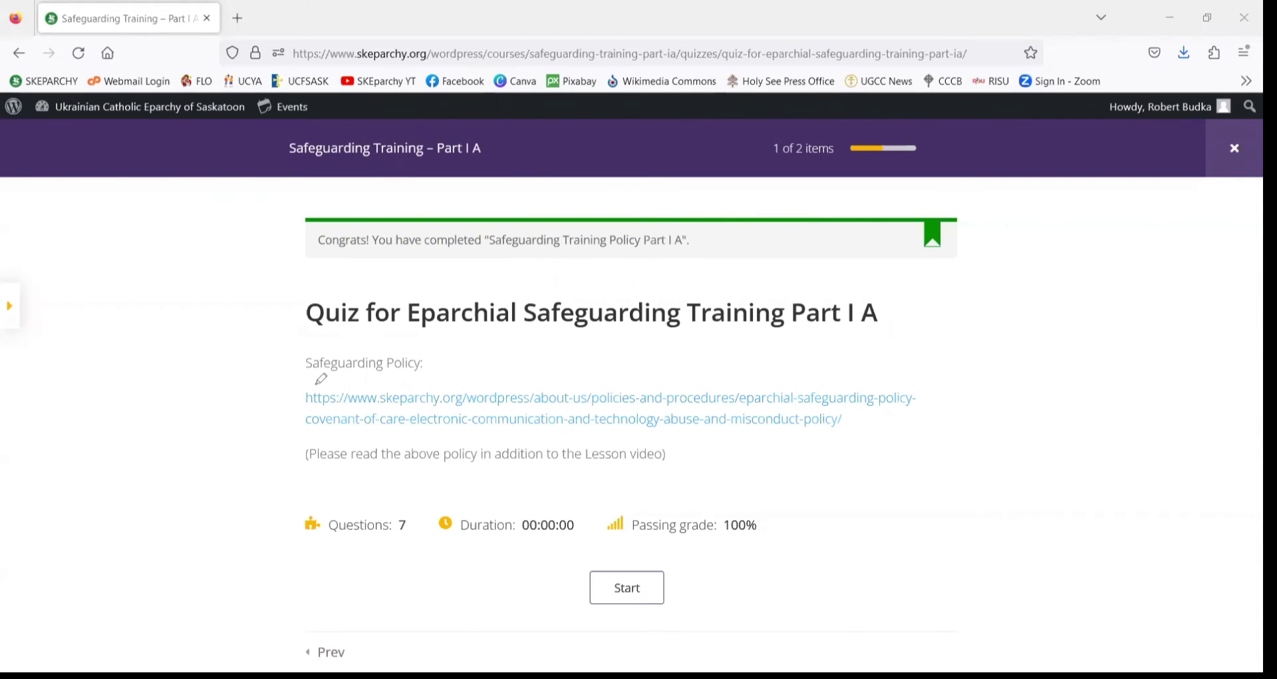
pyautogui.moveTo(308, 389)
pyautogui.mouseDown()
pyautogui.moveTo(293, 425)
pyautogui.moveTo(310, 431)
pyautogui.moveTo(569, 439)
pyautogui.moveTo(815, 438)
pyautogui.moveTo(929, 393)
pyautogui.moveTo(600, 380)
pyautogui.moveTo(303, 389)
pyautogui.mouseUp()
pyautogui.scroll(-2, 326, 437)
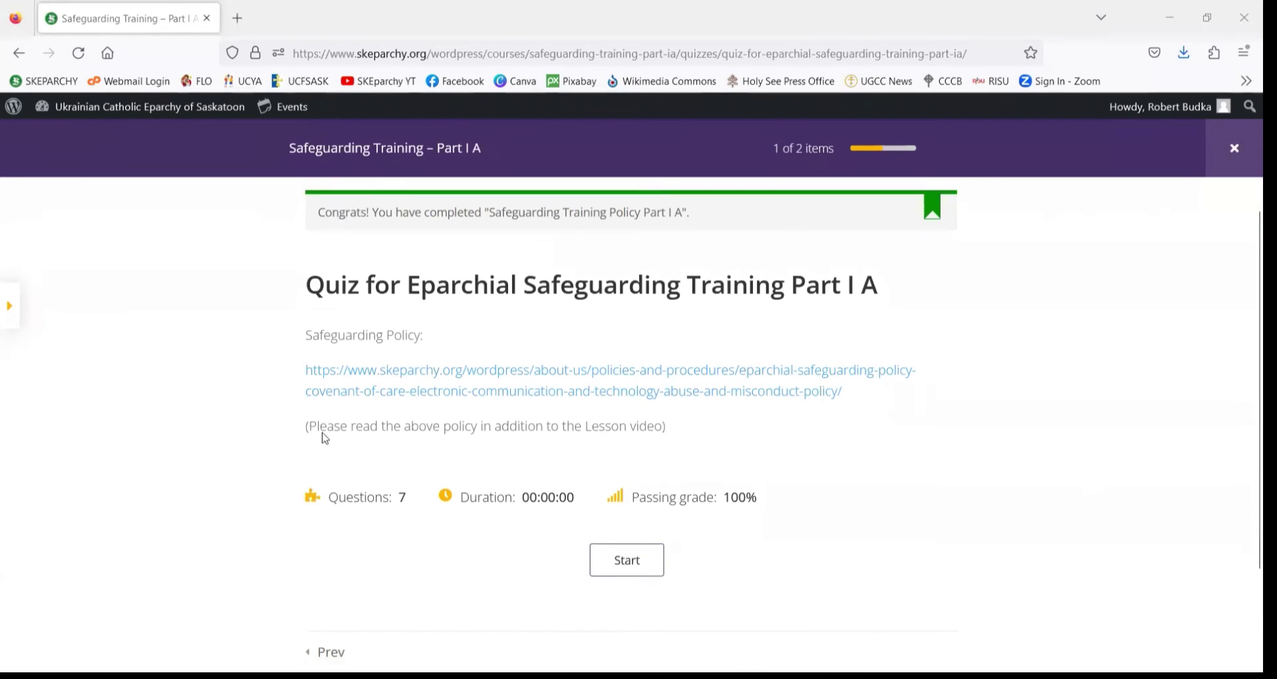
pyautogui.scroll(2, 324, 436)
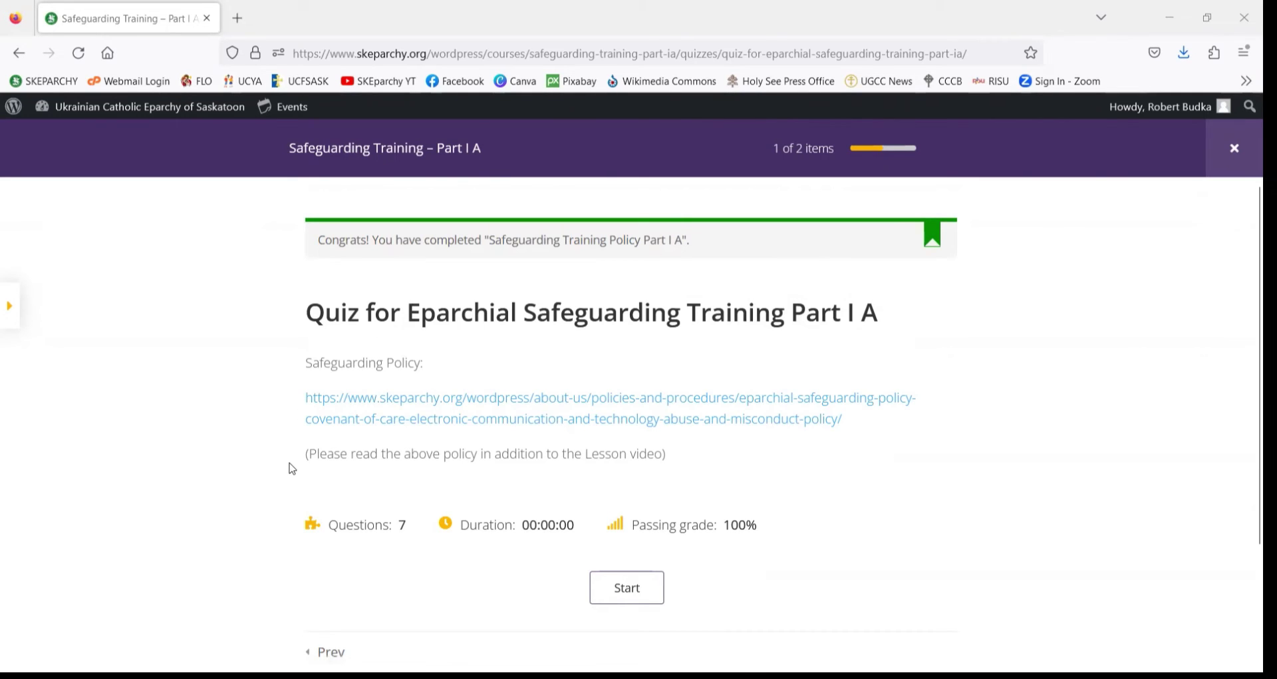
pyautogui.scroll(-2, 292, 467)
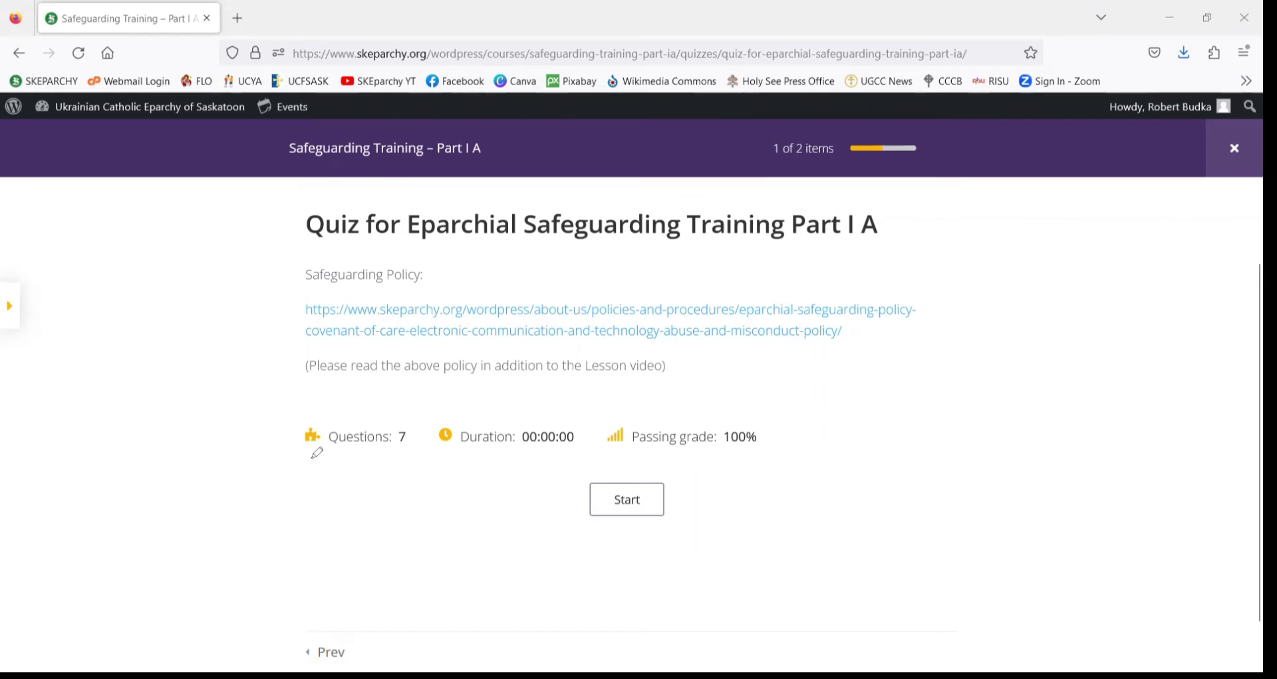
# - Highlight the quiz details (7 questions, 00:00:00 duration, 100% passing grade) and start the quiz
pyautogui.moveTo(298, 452)
pyautogui.mouseDown()
pyautogui.moveTo(393, 452)
pyautogui.moveTo(413, 430)
pyautogui.moveTo(341, 409)
pyautogui.moveTo(300, 450)
pyautogui.mouseUp()
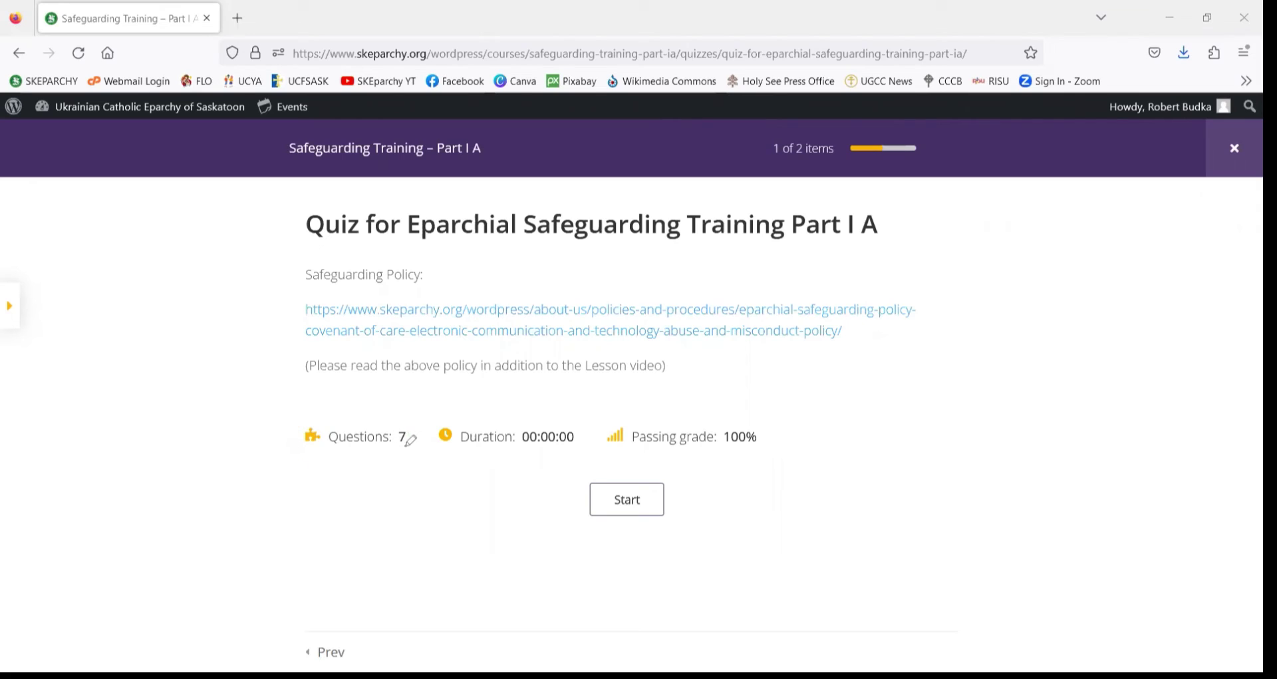
pyautogui.moveTo(397, 447); pyautogui.dragTo(406, 450)
pyautogui.moveTo(319, 451)
pyautogui.mouseDown()
pyautogui.moveTo(412, 450)
pyautogui.moveTo(303, 429)
pyautogui.moveTo(324, 457)
pyautogui.mouseUp()
pyautogui.click(445, 447)
pyautogui.moveTo(454, 445)
pyautogui.mouseDown()
pyautogui.moveTo(549, 449)
pyautogui.moveTo(588, 426)
pyautogui.moveTo(439, 425)
pyautogui.moveTo(447, 443)
pyautogui.mouseUp()
pyautogui.moveTo(622, 453)
pyautogui.mouseDown()
pyautogui.moveTo(730, 455)
pyautogui.moveTo(764, 442)
pyautogui.moveTo(714, 421)
pyautogui.moveTo(649, 420)
pyautogui.moveTo(618, 449)
pyautogui.moveTo(640, 458)
pyautogui.mouseUp()
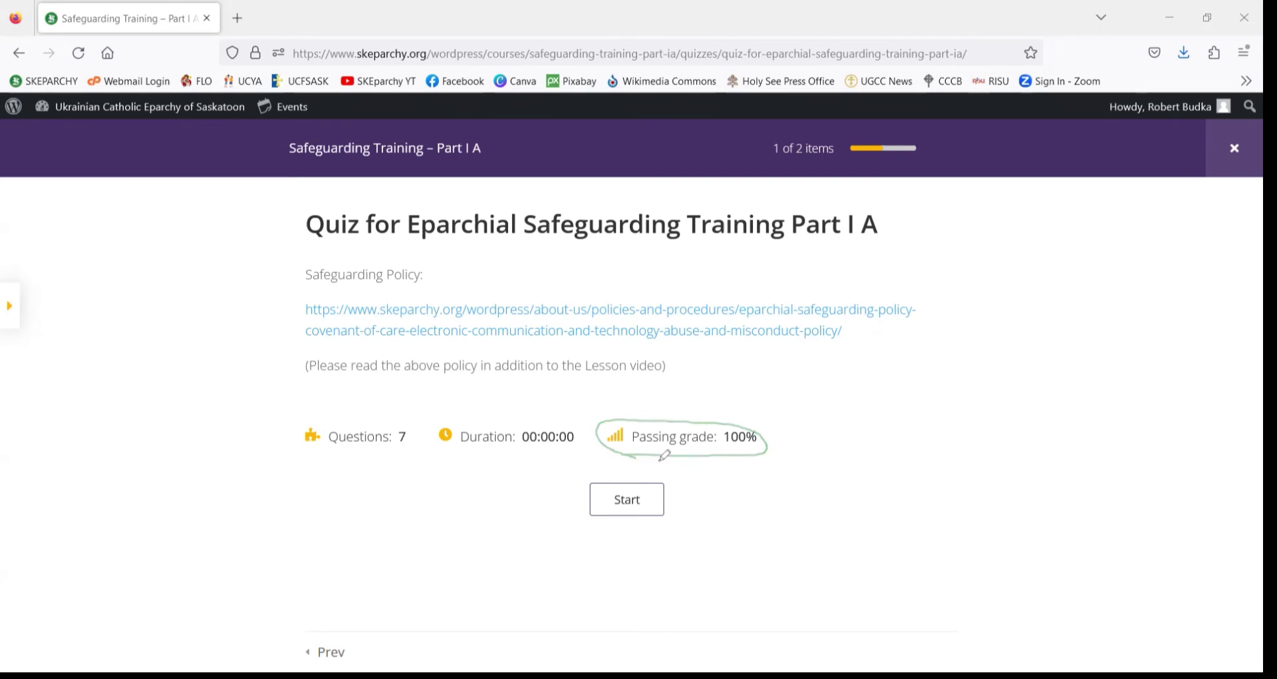
pyautogui.moveTo(725, 447); pyautogui.dragTo(759, 448)
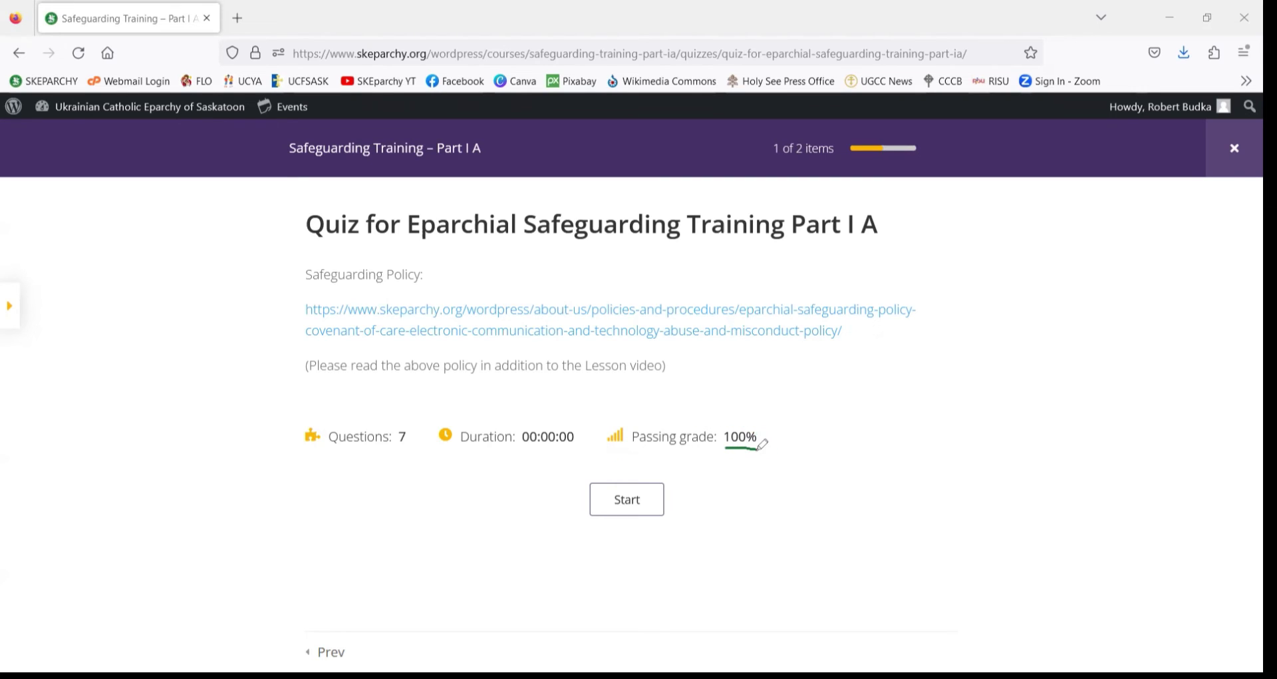
pyautogui.moveTo(398, 446); pyautogui.dragTo(413, 448)
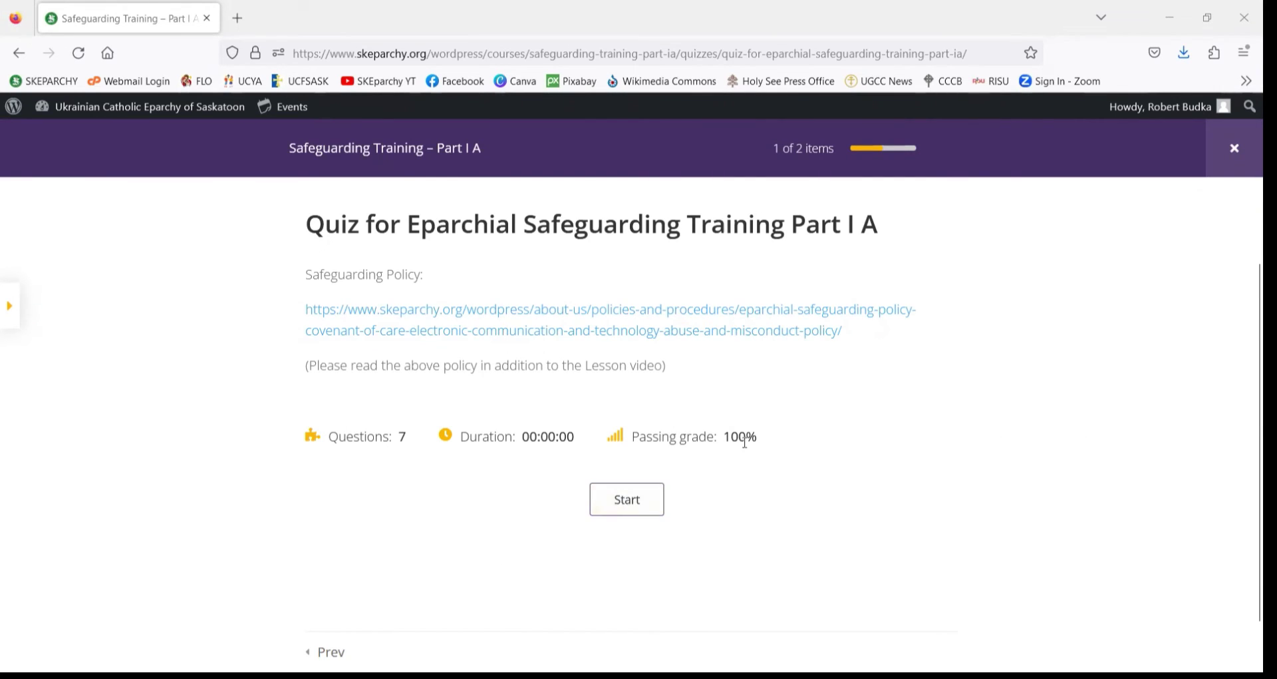
pyautogui.moveTo(725, 439); pyautogui.dragTo(757, 441)
pyautogui.click(754, 461)
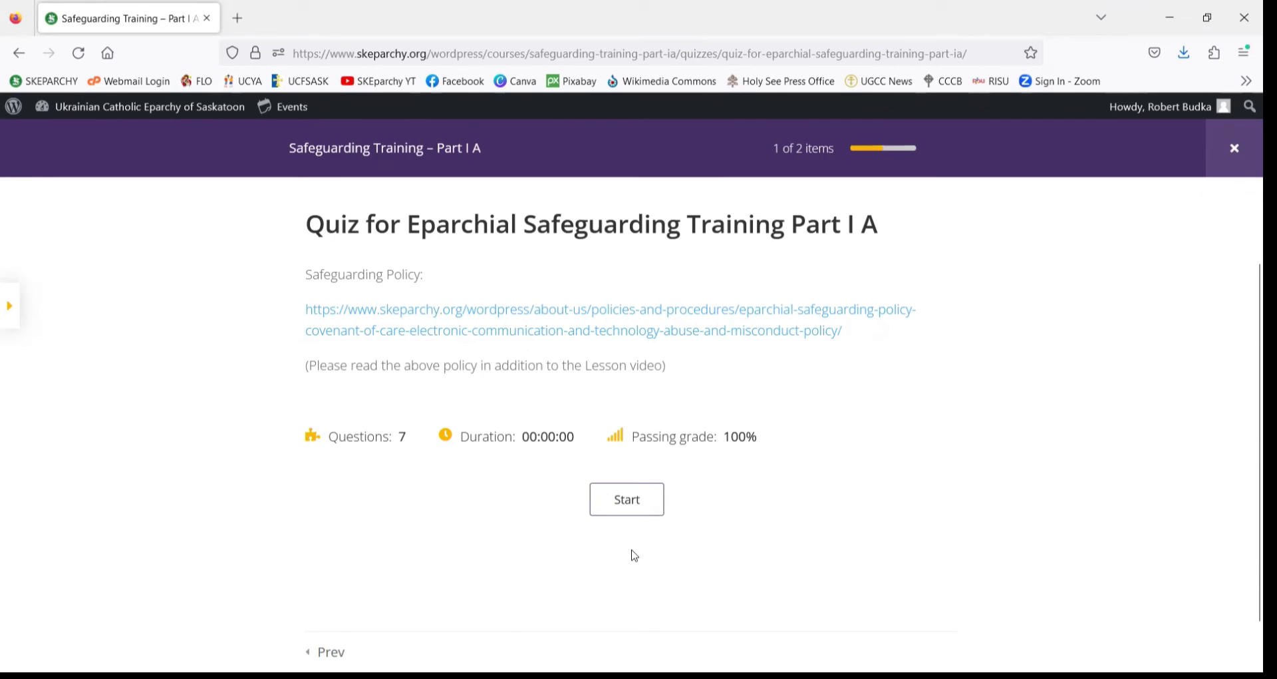
pyautogui.click(637, 507)
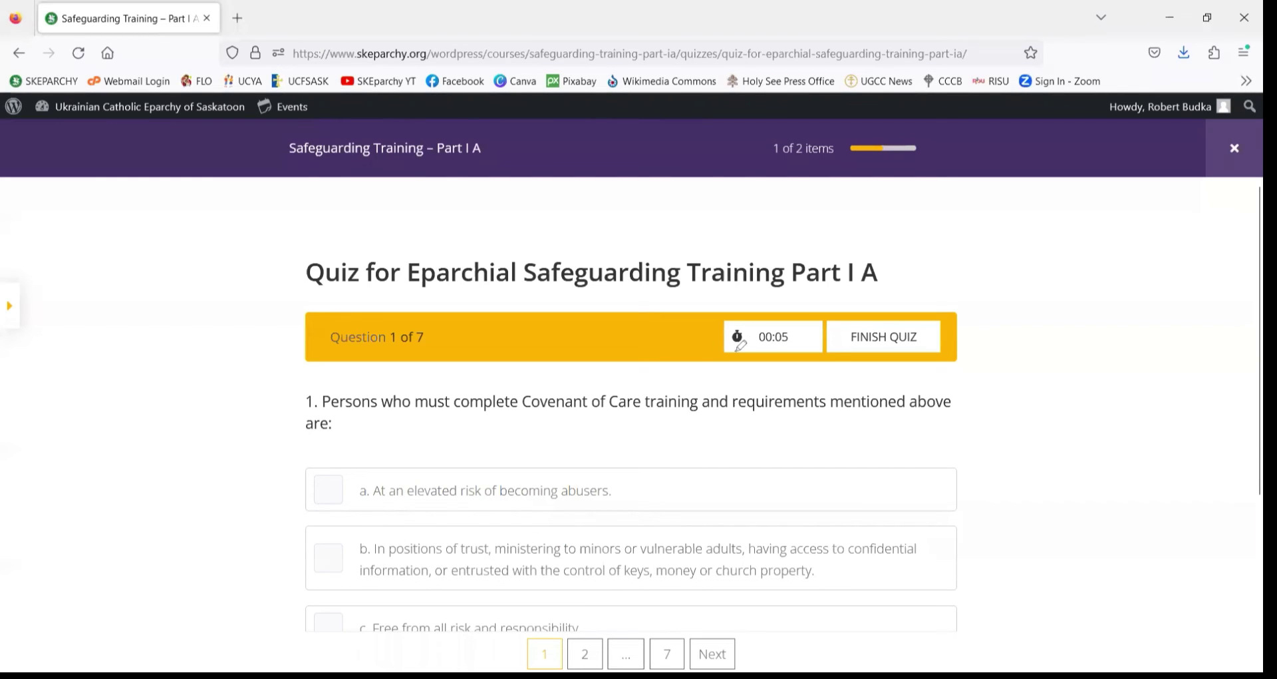
# - Read Question 1 of 7, marking its answer options a, b, c and the question page numbers
pyautogui.moveTo(732, 351); pyautogui.dragTo(793, 350)
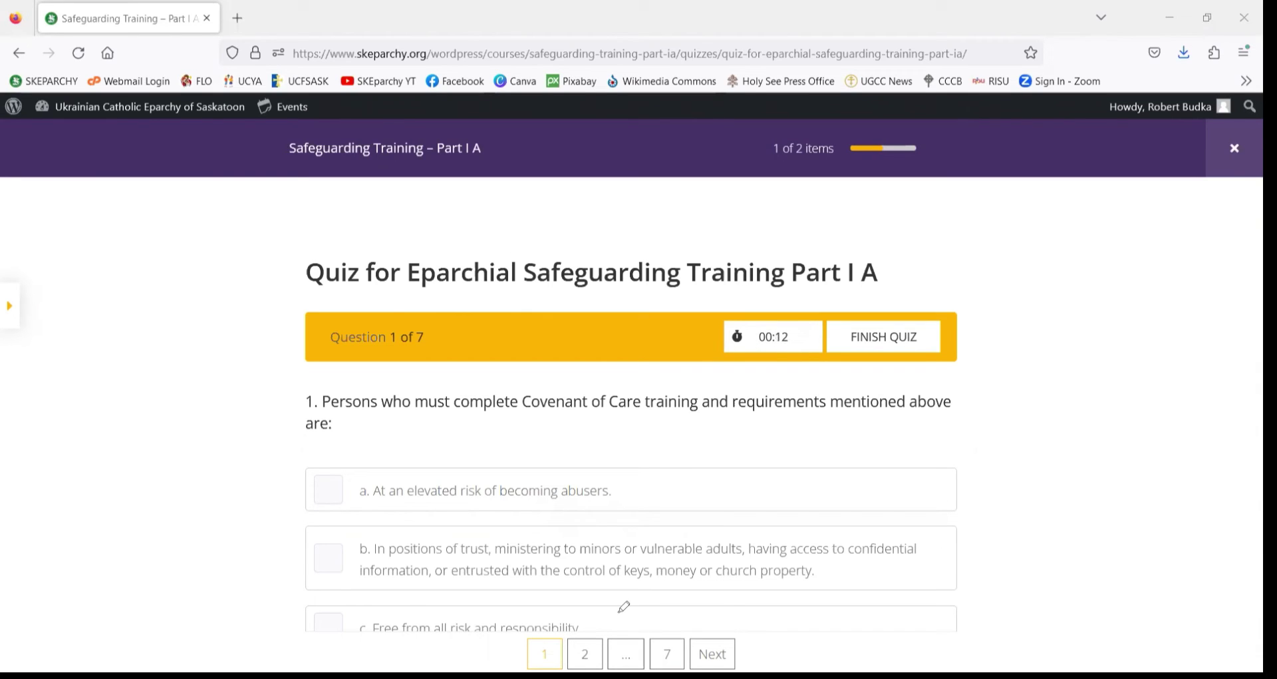
pyautogui.scroll(-2, 413, 444)
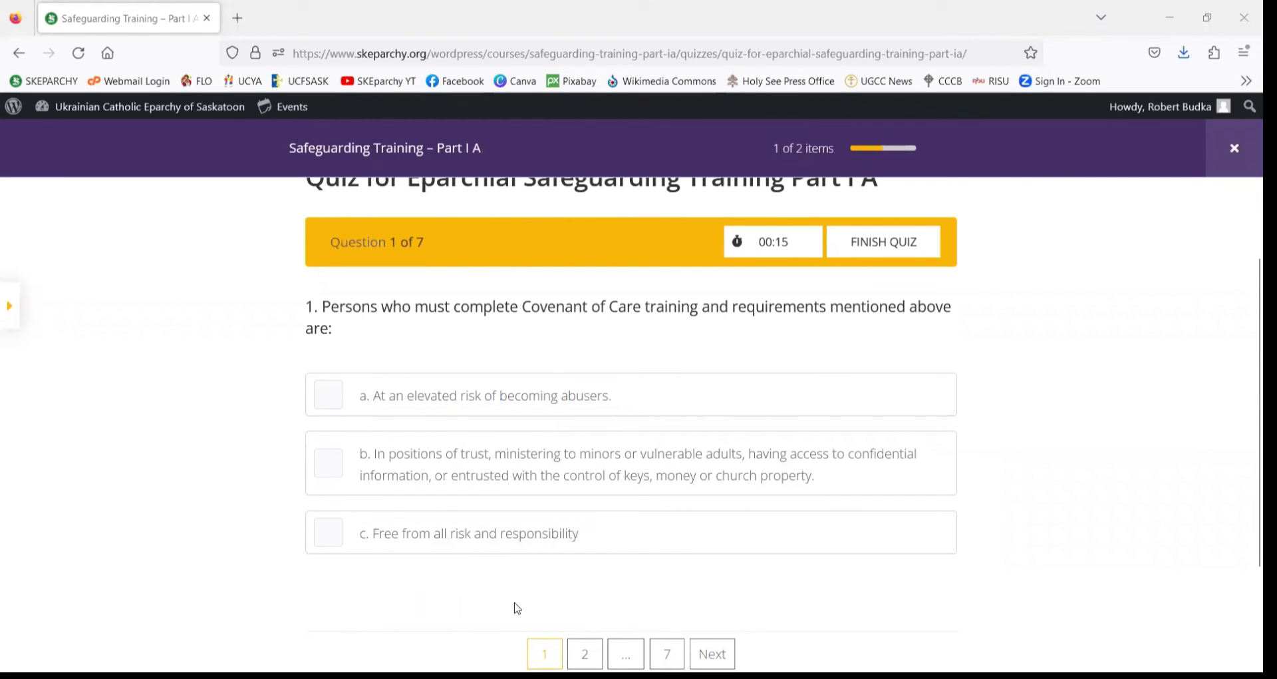
pyautogui.moveTo(305, 364)
pyautogui.mouseDown()
pyautogui.moveTo(280, 422)
pyautogui.moveTo(325, 499)
pyautogui.mouseUp()
pyautogui.moveTo(437, 553)
pyautogui.mouseDown()
pyautogui.moveTo(797, 561)
pyautogui.moveTo(949, 433)
pyautogui.moveTo(499, 363)
pyautogui.moveTo(293, 365)
pyautogui.mouseUp()
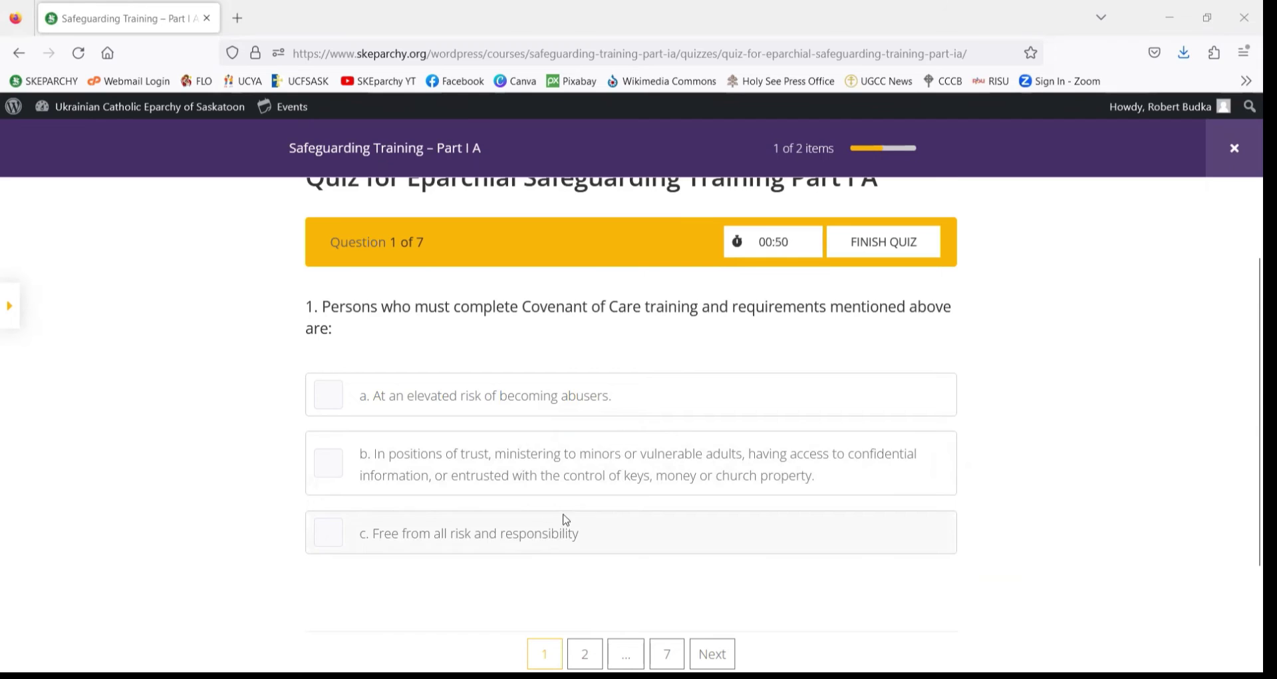
pyautogui.scroll(-1, 552, 515)
pyautogui.scroll(1, 582, 525)
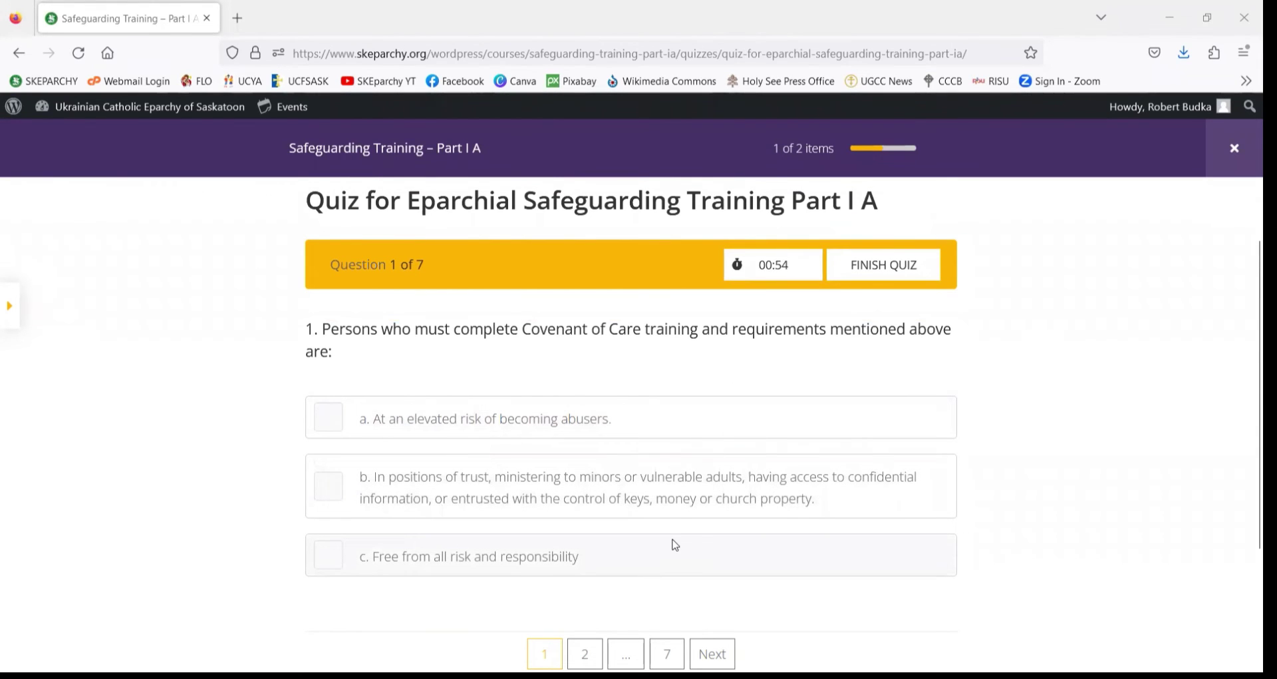
pyautogui.scroll(-1, 675, 545)
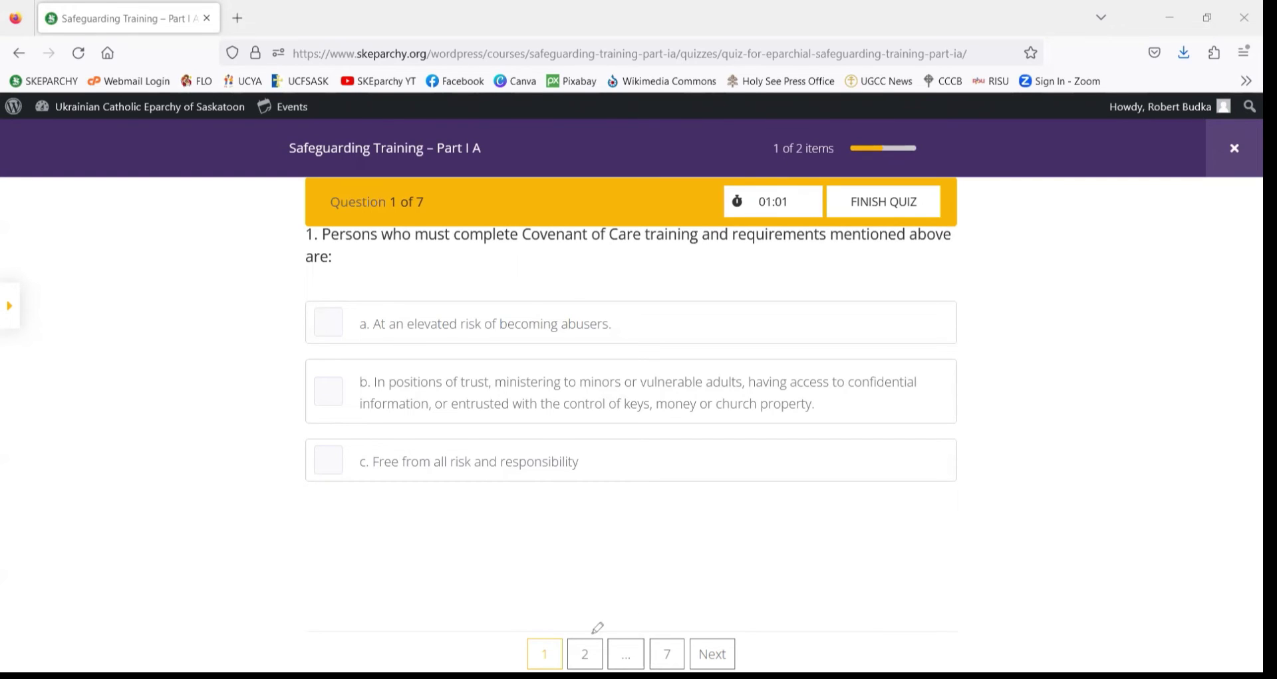
pyautogui.moveTo(595, 633)
pyautogui.mouseDown()
pyautogui.moveTo(561, 637)
pyautogui.moveTo(569, 668)
pyautogui.moveTo(610, 644)
pyautogui.moveTo(590, 626)
pyautogui.mouseUp()
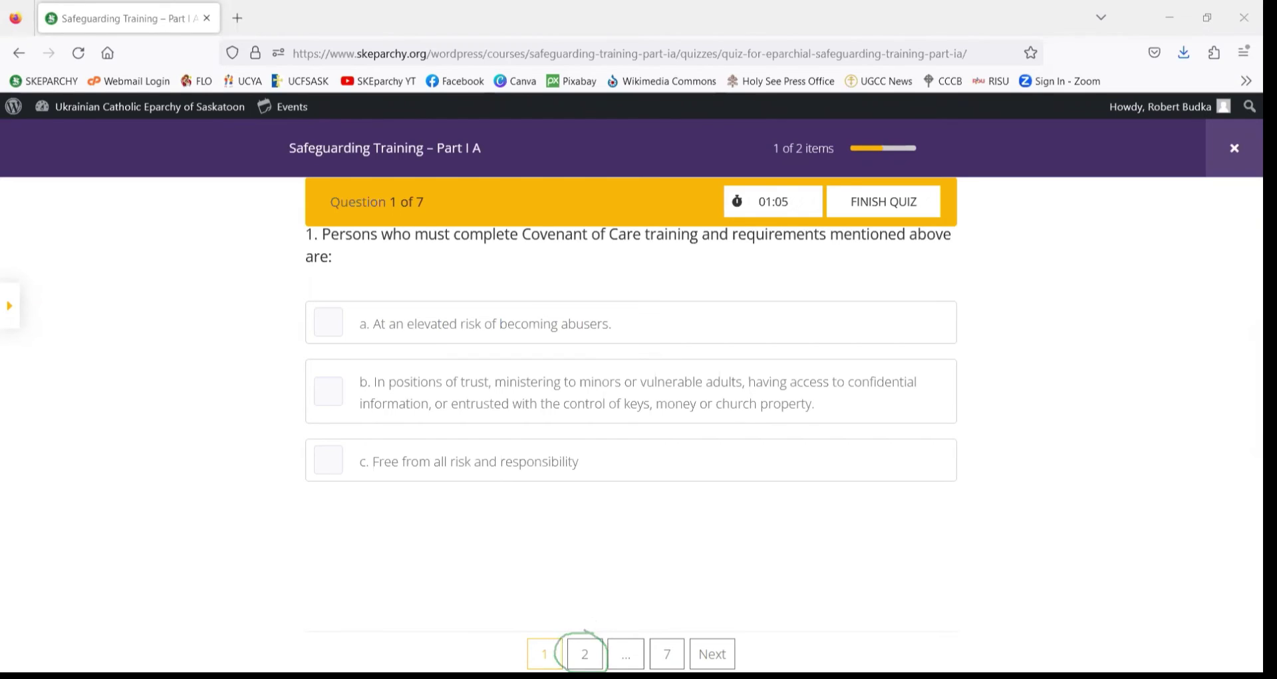
pyautogui.moveTo(755, 658)
pyautogui.mouseDown()
pyautogui.moveTo(705, 640)
pyautogui.moveTo(762, 649)
pyautogui.moveTo(756, 659)
pyautogui.mouseUp()
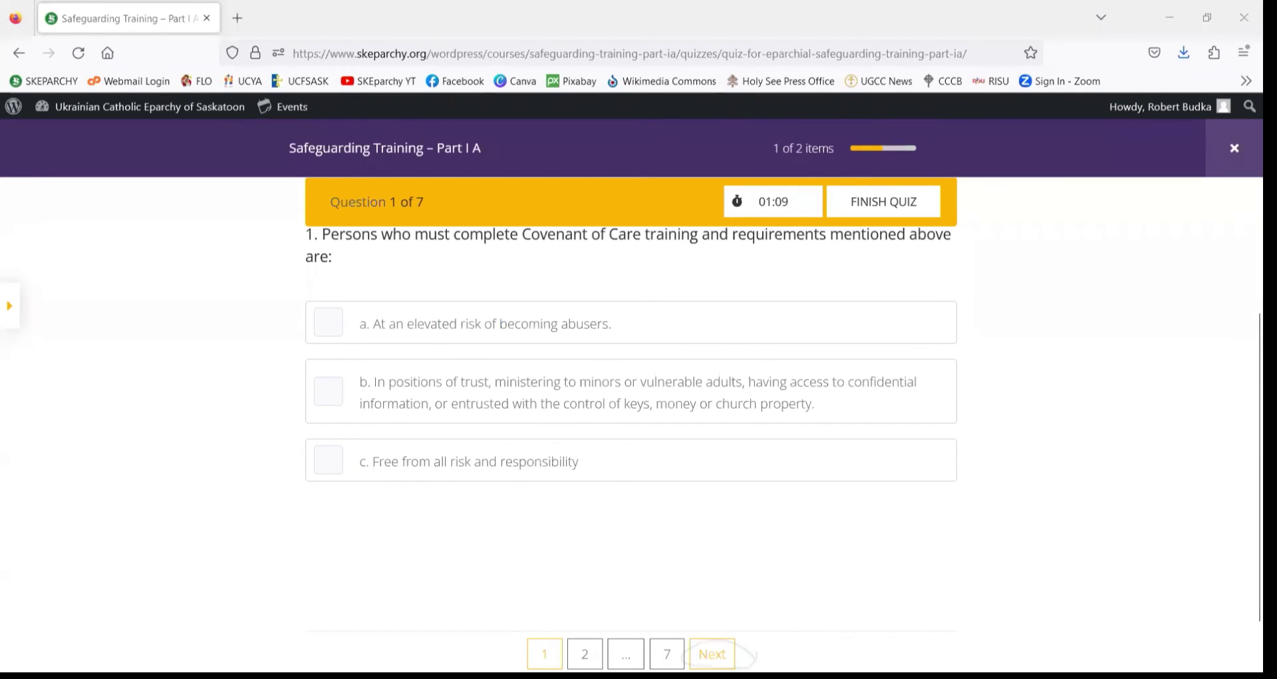
# - Move through the questions from 2 to the final question 7 of 7, locating Finish Quiz
pyautogui.click(713, 654)
pyautogui.scroll(-2, 622, 426)
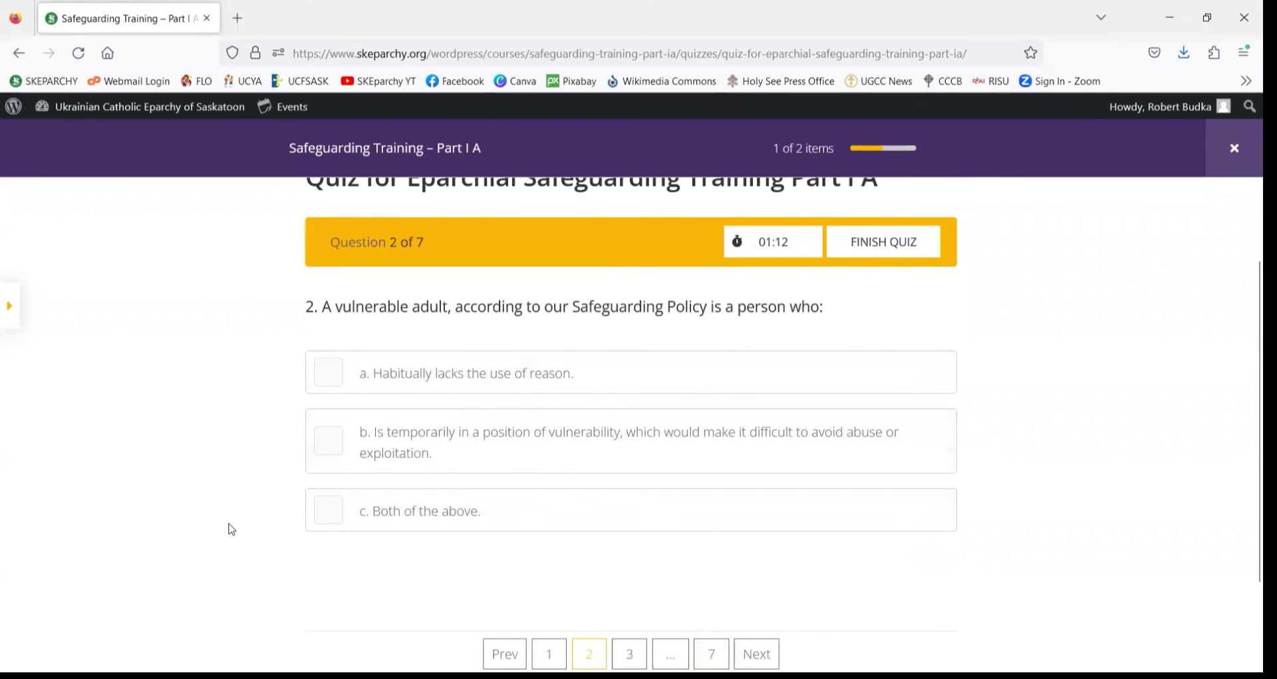
pyautogui.scroll(2, 232, 529)
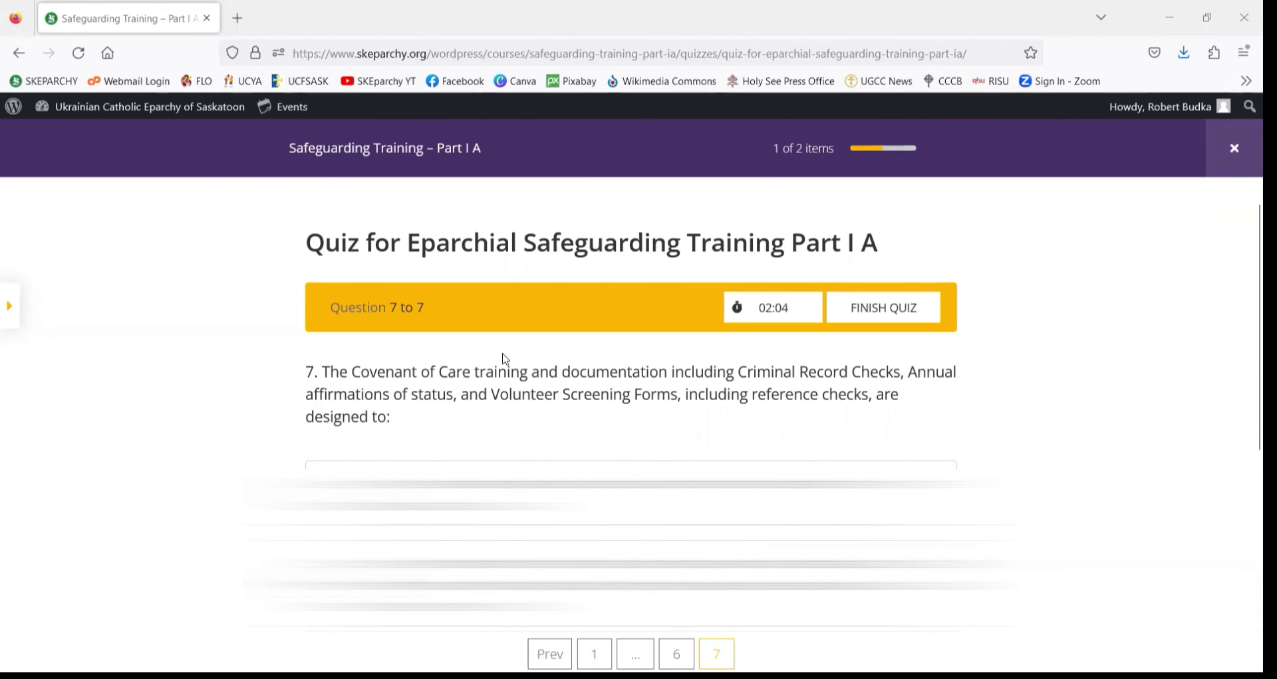
pyautogui.scroll(-3, 505, 360)
pyautogui.scroll(3, 625, 395)
pyautogui.moveTo(620, 628)
pyautogui.mouseDown()
pyautogui.moveTo(523, 635)
pyautogui.moveTo(542, 667)
pyautogui.moveTo(589, 630)
pyautogui.mouseUp()
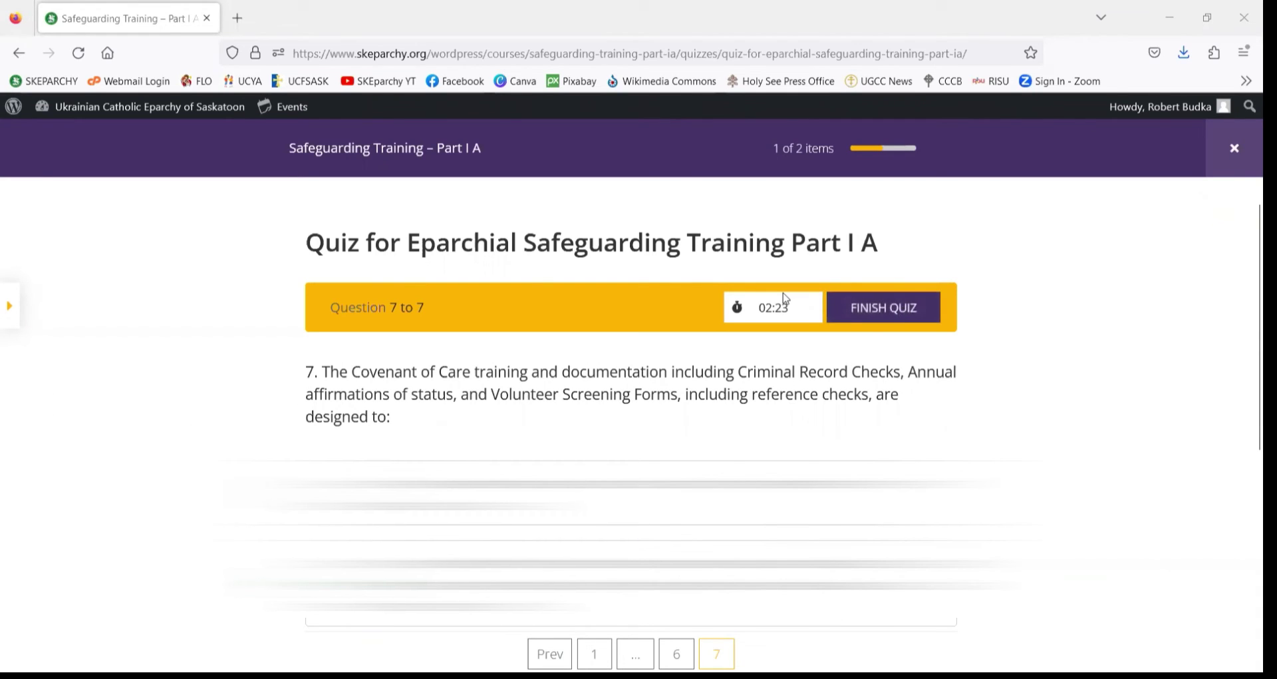
pyautogui.moveTo(884, 330)
pyautogui.mouseDown()
pyautogui.moveTo(945, 324)
pyautogui.moveTo(945, 303)
pyautogui.moveTo(832, 312)
pyautogui.moveTo(908, 326)
pyautogui.mouseUp()
pyautogui.scroll(-3, 689, 284)
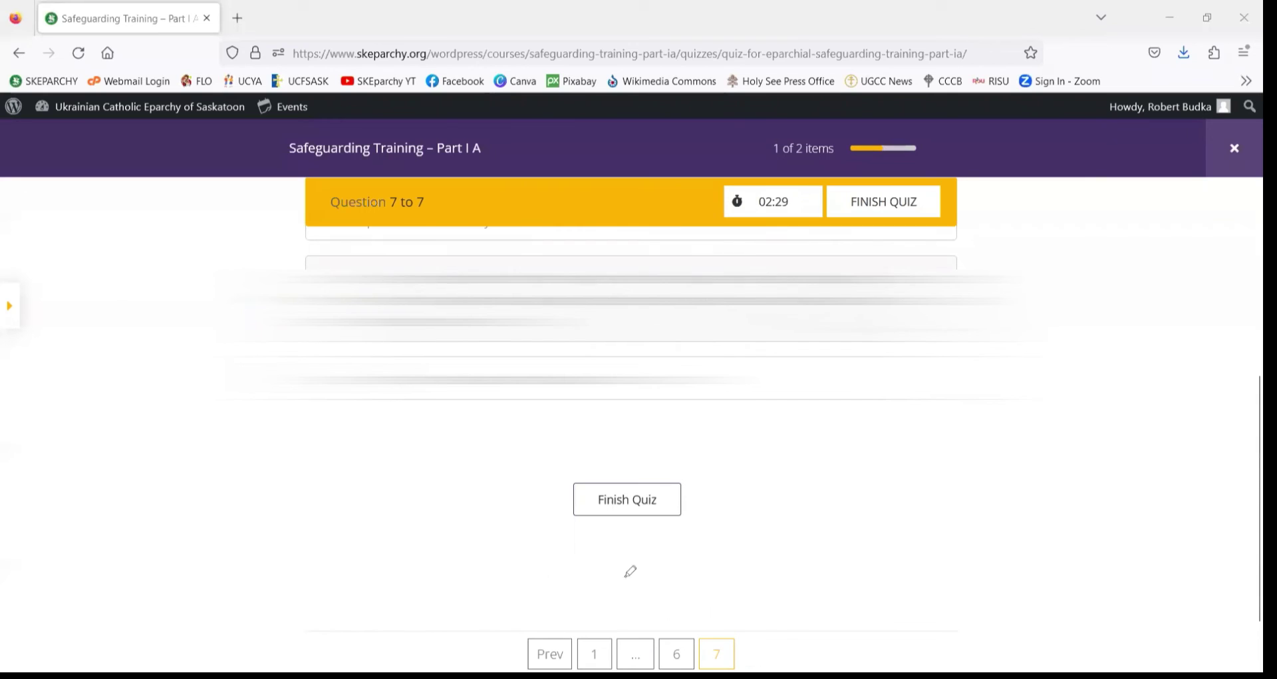
pyautogui.moveTo(630, 571); pyautogui.dragTo(695, 473)
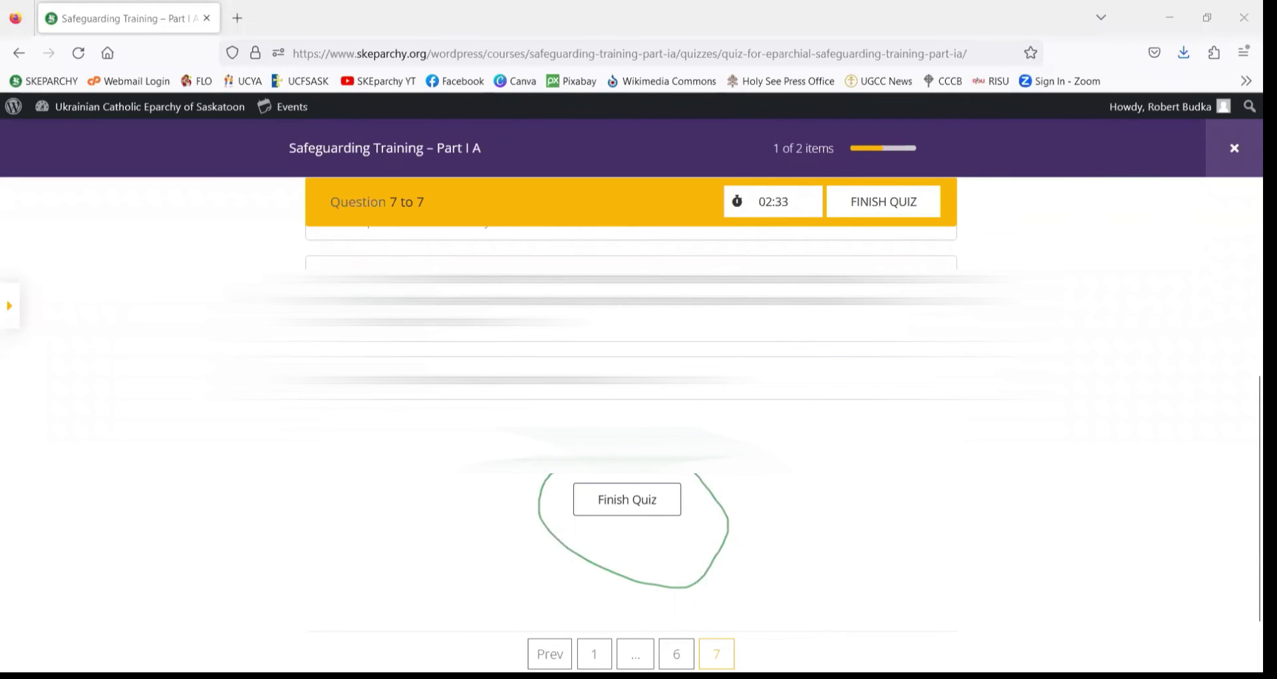
# - Finish the quiz and confirm with OK, scoring 100% with 7/7 points
pyautogui.click(633, 500)
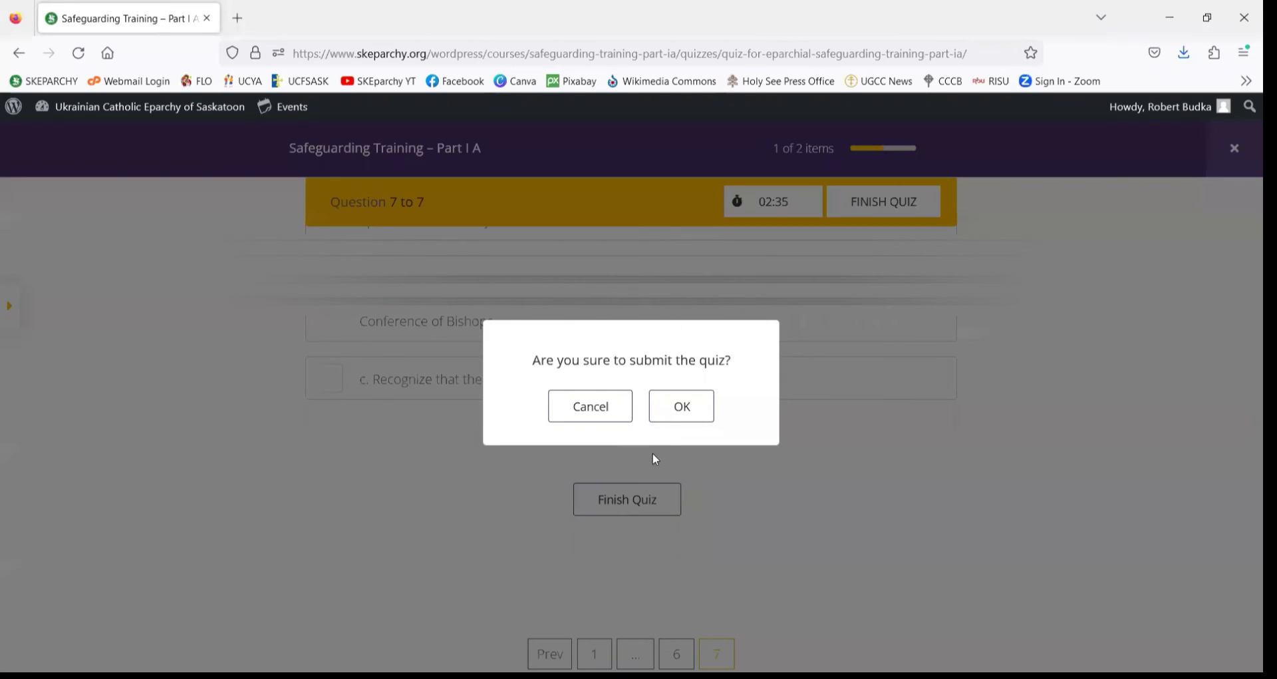
pyautogui.click(689, 410)
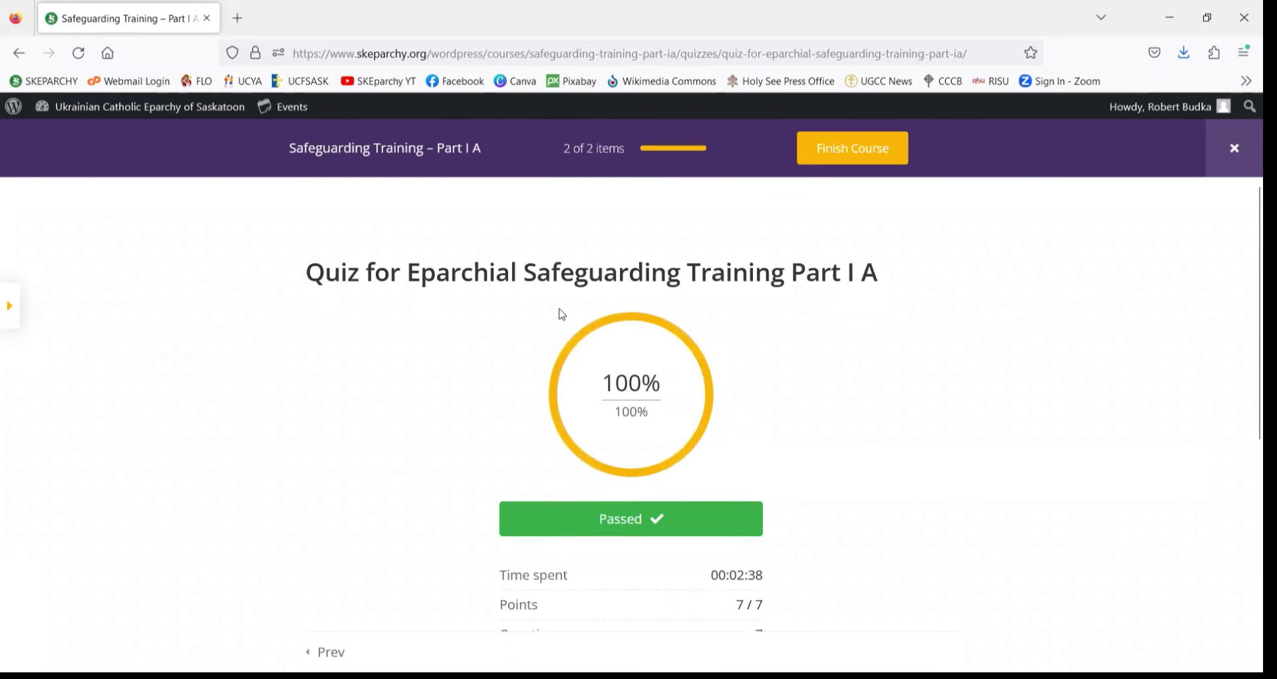
# - Review the results: 7/7 points, time spent 00:02:38, and the Review button
pyautogui.scroll(-2, 745, 376)
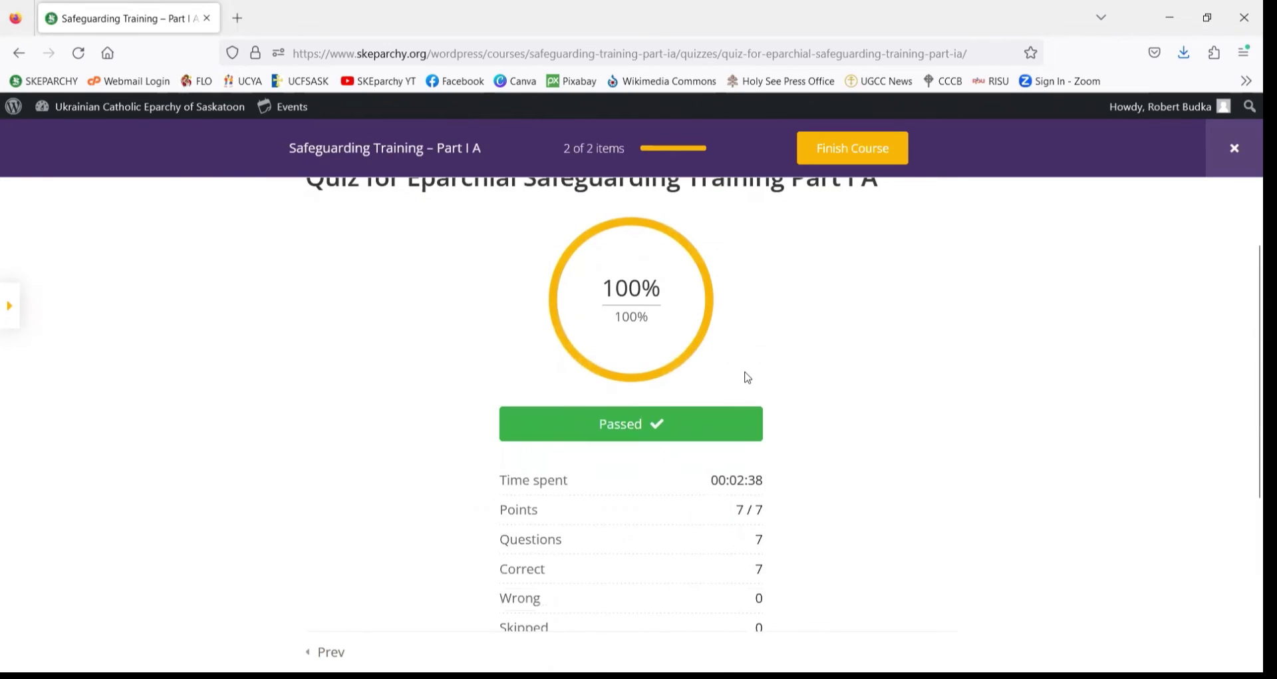
pyautogui.scroll(-2, 748, 378)
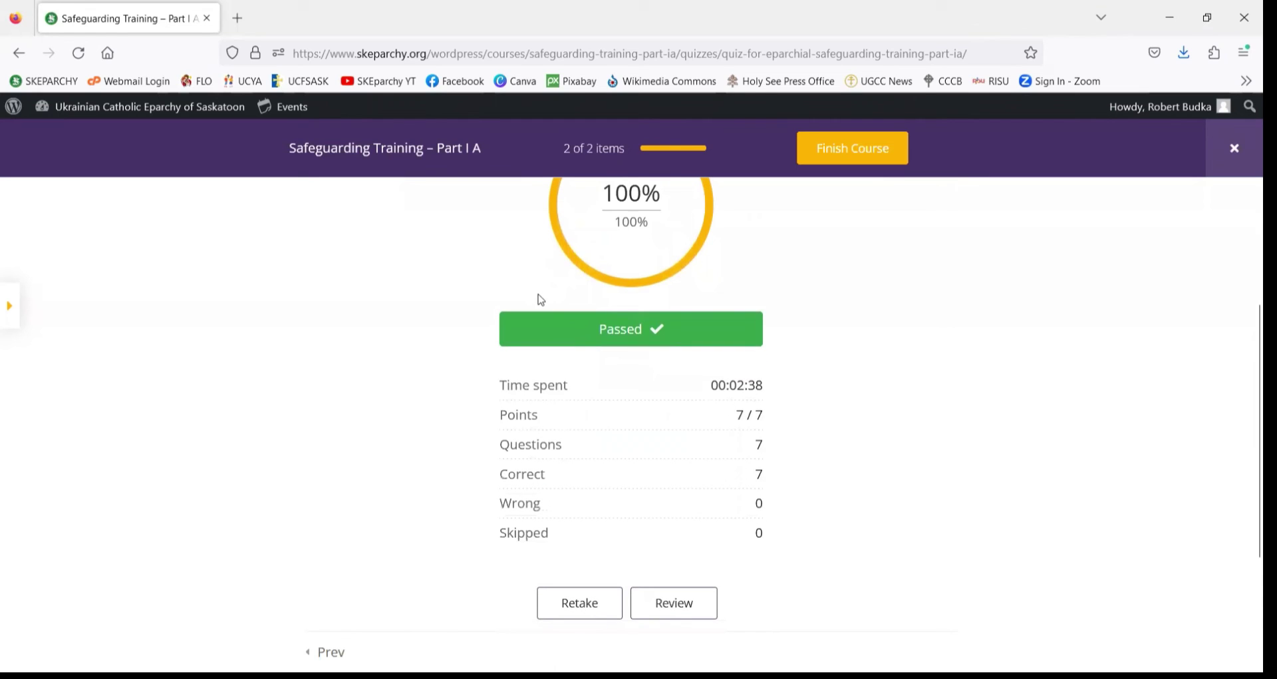
pyautogui.moveTo(714, 392)
pyautogui.mouseDown()
pyautogui.moveTo(772, 385)
pyautogui.moveTo(718, 399)
pyautogui.moveTo(730, 422)
pyautogui.mouseUp()
pyautogui.moveTo(732, 471)
pyautogui.mouseDown()
pyautogui.moveTo(785, 462)
pyautogui.moveTo(719, 419)
pyautogui.mouseUp()
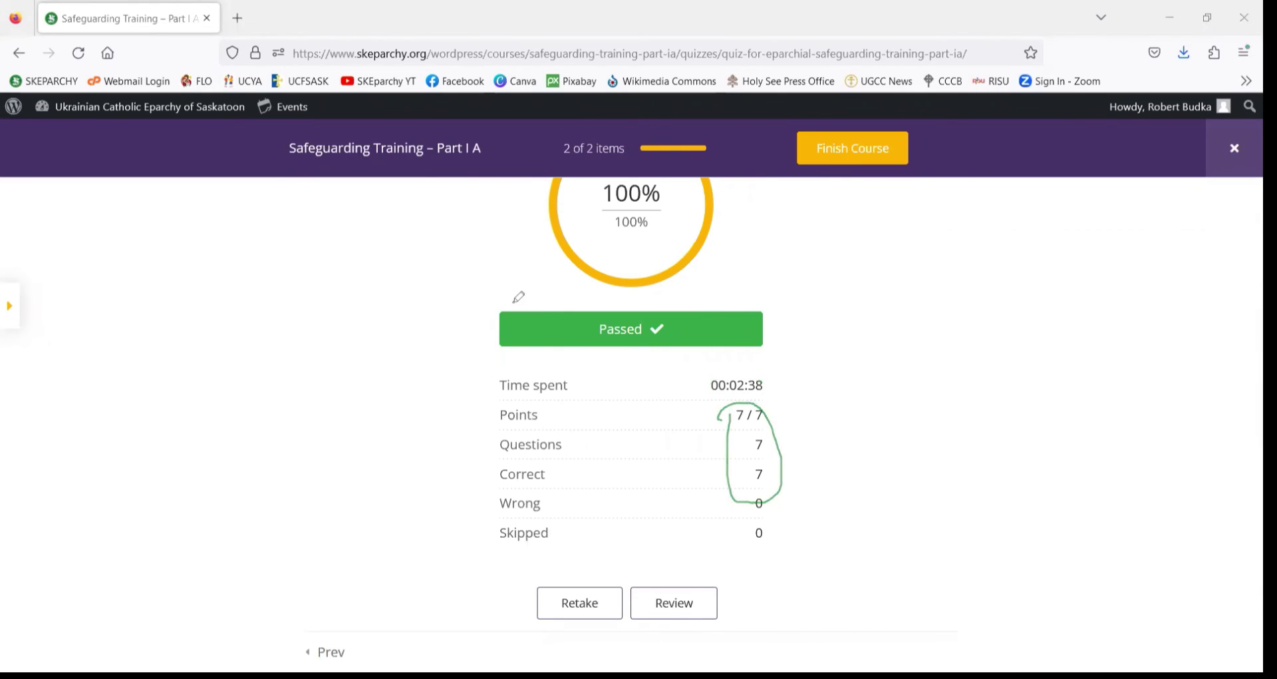
pyautogui.scroll(3, 519, 297)
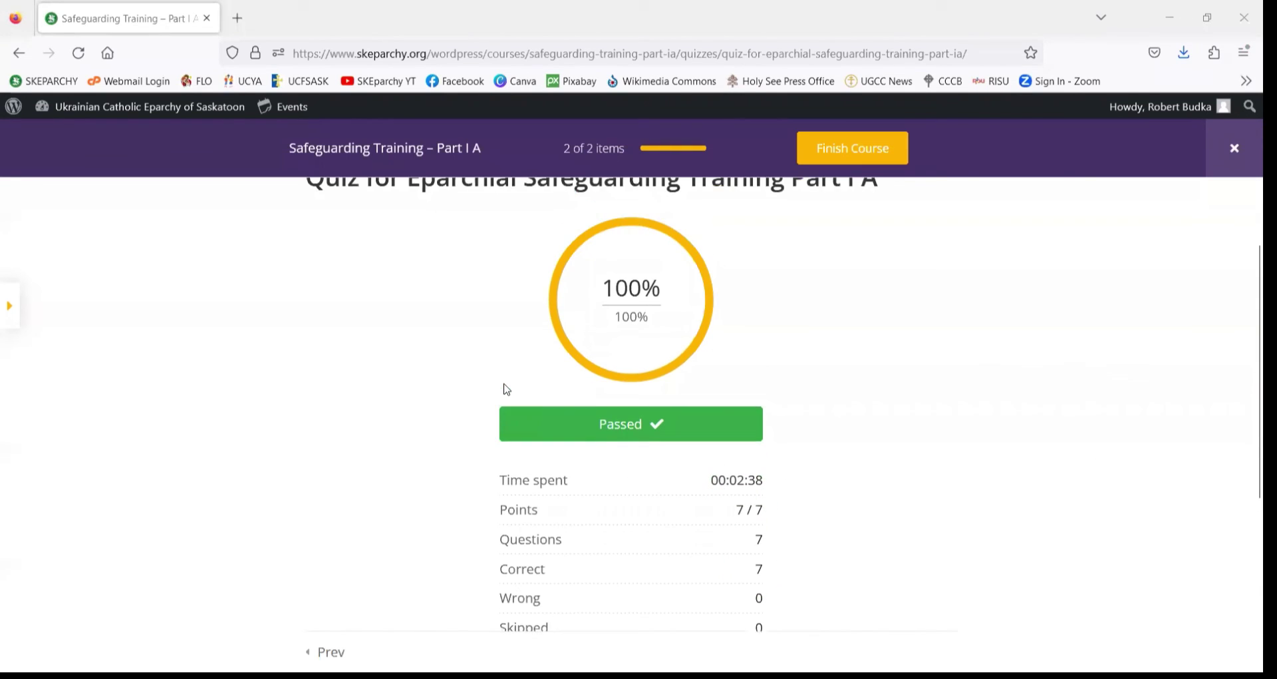
pyautogui.scroll(-4, 631, 414)
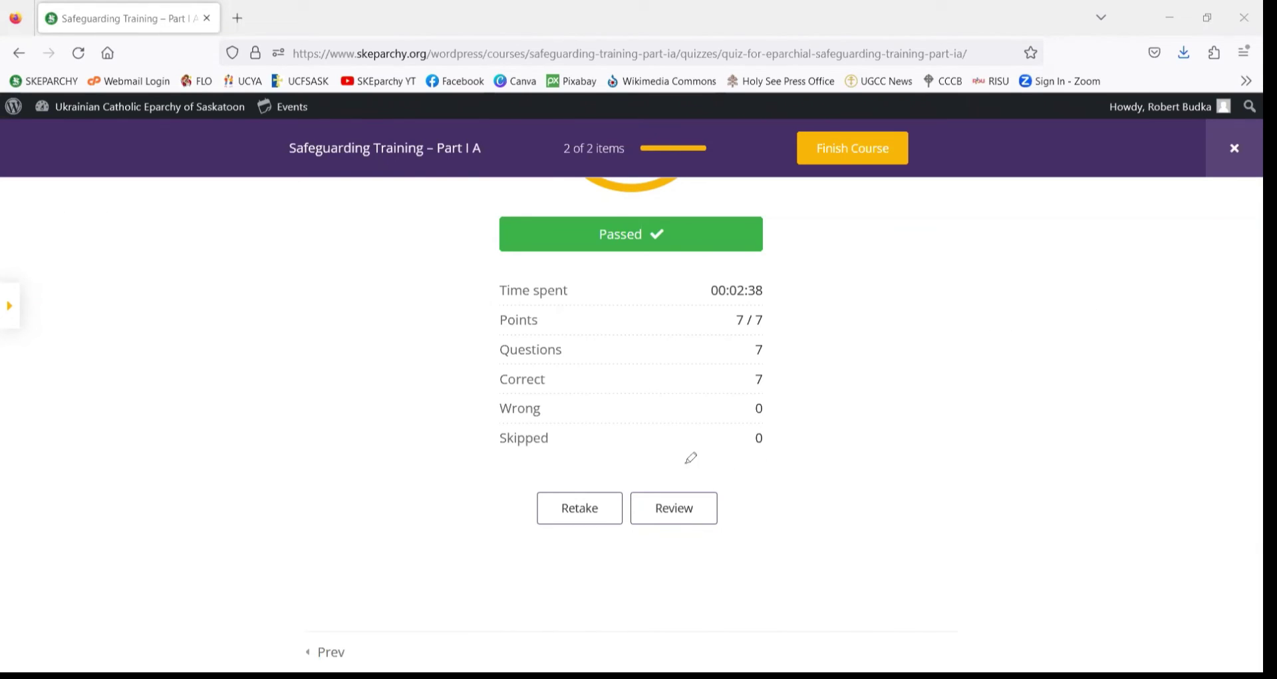
pyautogui.moveTo(629, 487)
pyautogui.mouseDown()
pyautogui.moveTo(630, 516)
pyautogui.moveTo(735, 513)
pyautogui.moveTo(627, 489)
pyautogui.mouseUp()
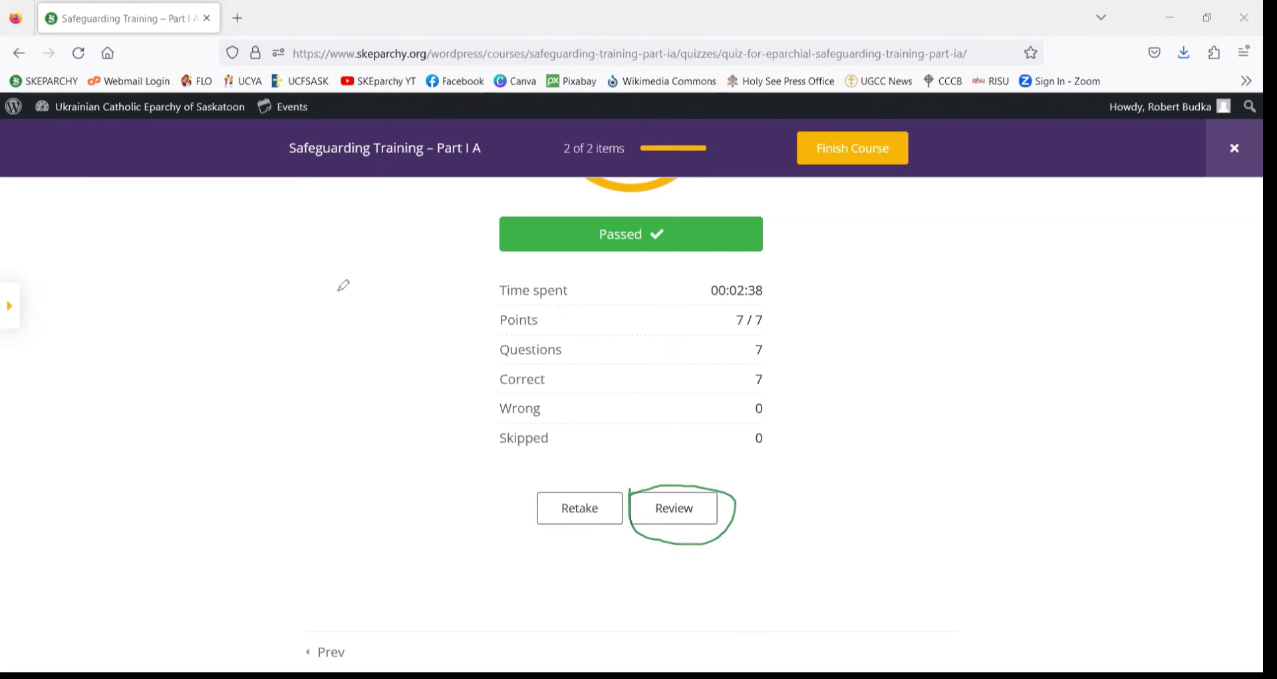
# - Open the answer review, check question 1 marked Correct, then go back to the results summary
pyautogui.click(682, 518)
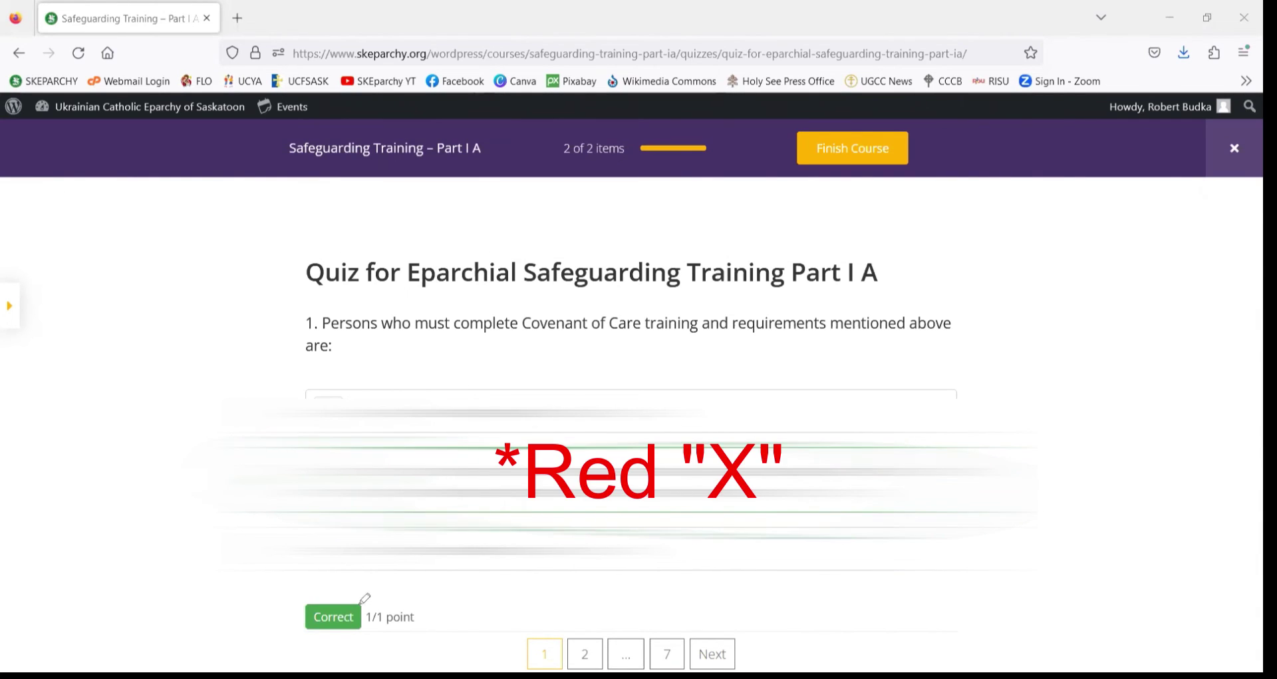
pyautogui.moveTo(359, 596)
pyautogui.mouseDown()
pyautogui.moveTo(293, 604)
pyautogui.moveTo(350, 643)
pyautogui.moveTo(425, 640)
pyautogui.moveTo(344, 594)
pyautogui.mouseUp()
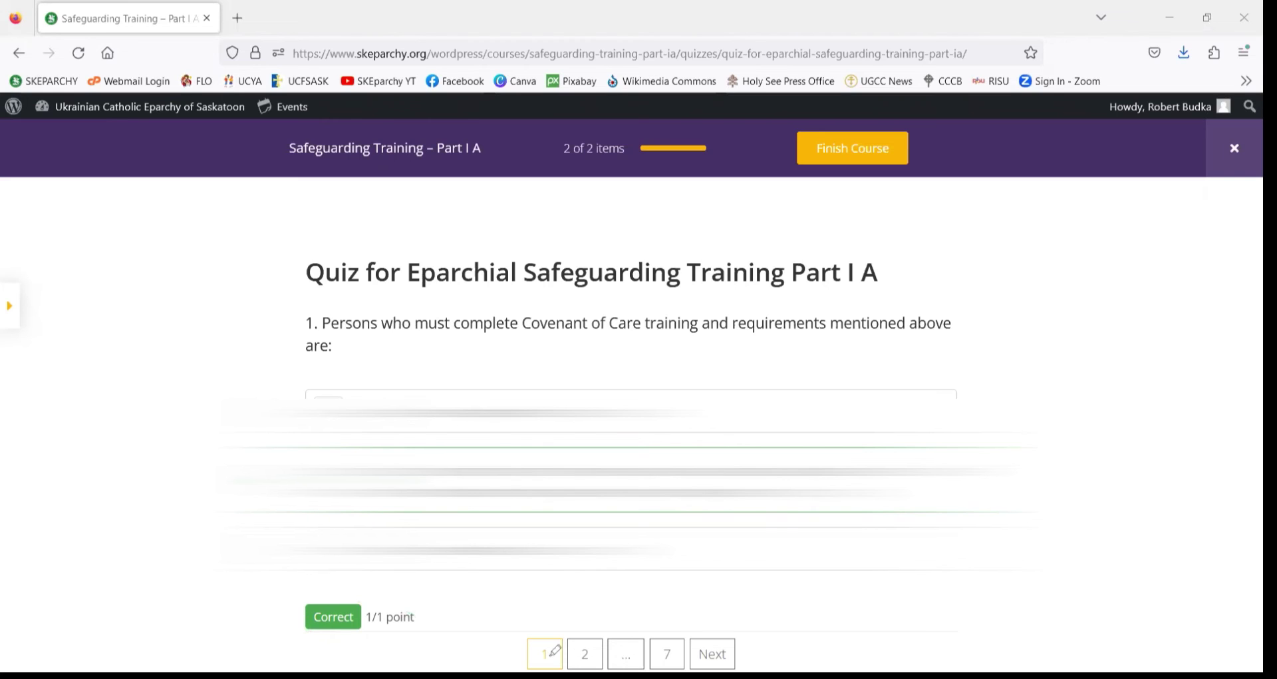
pyautogui.moveTo(510, 636)
pyautogui.mouseDown()
pyautogui.moveTo(731, 650)
pyautogui.moveTo(577, 670)
pyautogui.moveTo(522, 634)
pyautogui.mouseUp()
pyautogui.scroll(-3, 548, 319)
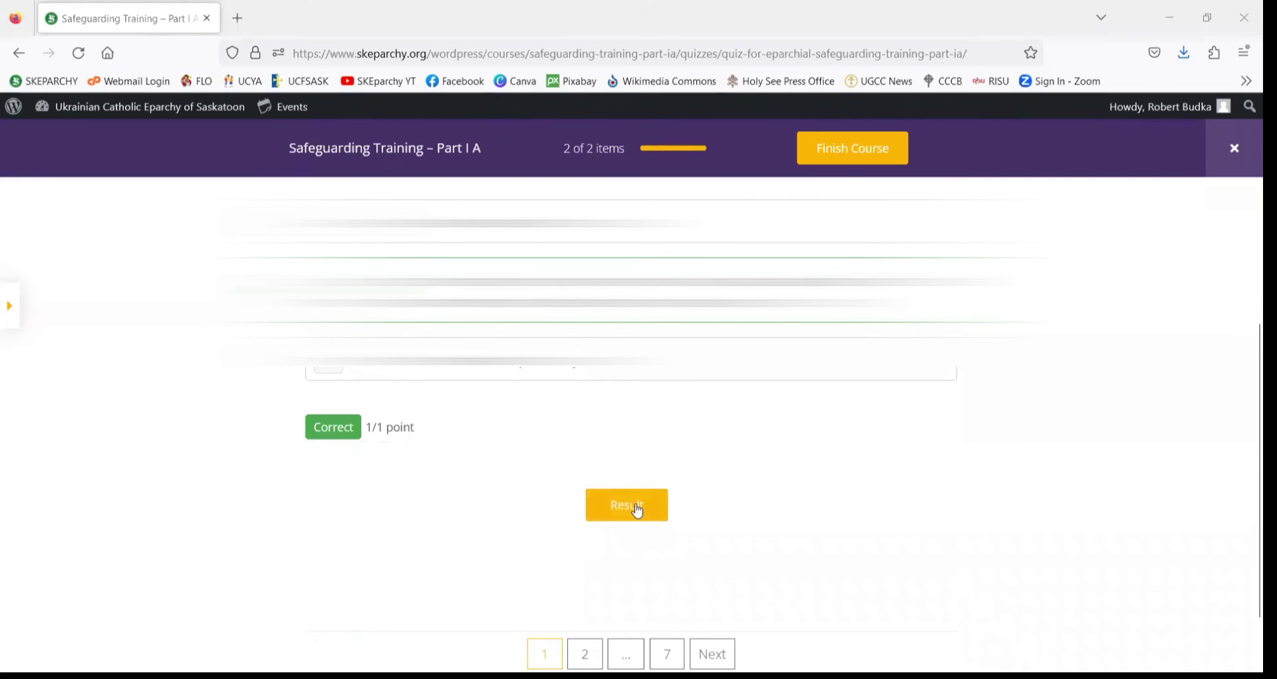
pyautogui.scroll(2, 679, 522)
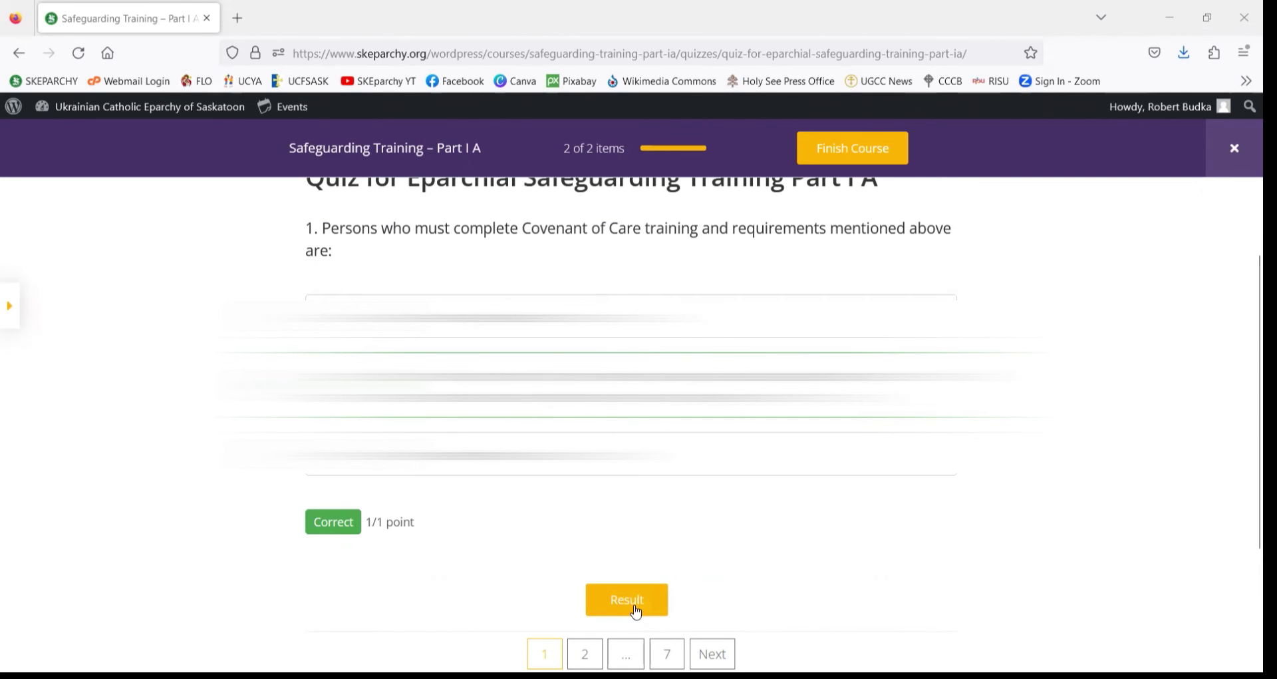
pyautogui.click(636, 611)
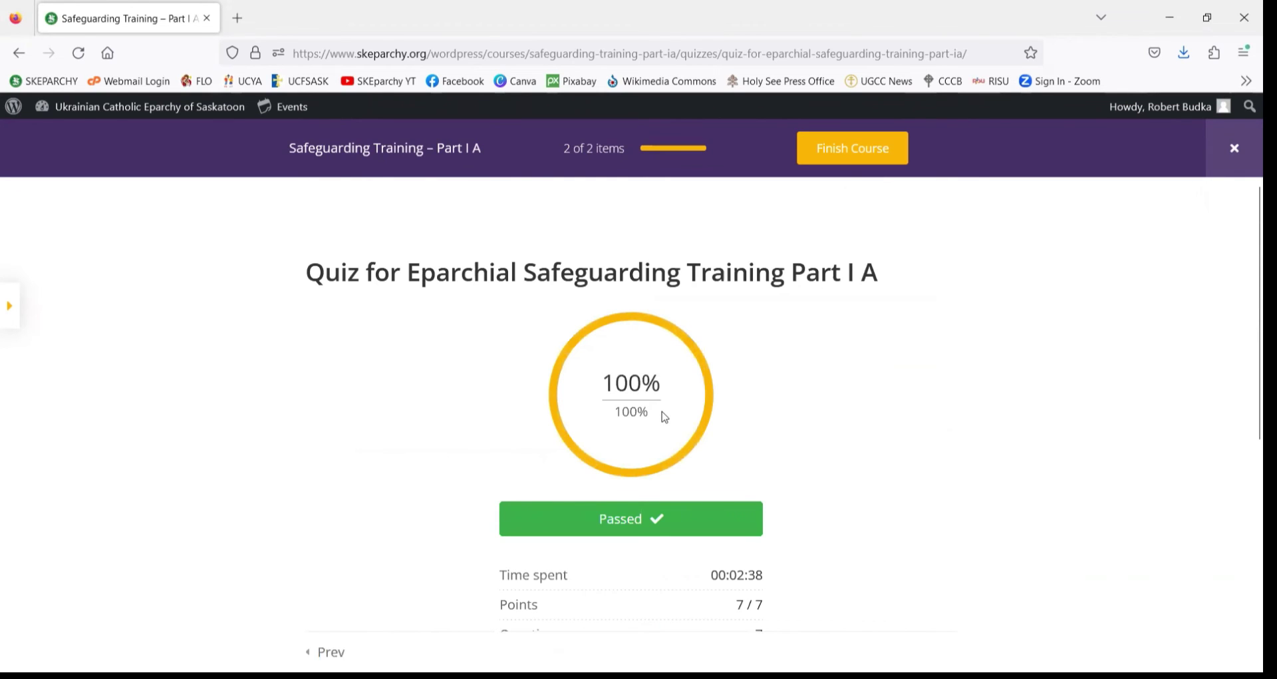
# - Scroll the results page to recheck the 100%, Passed, 7/7 points summary
pyautogui.scroll(-3, 664, 417)
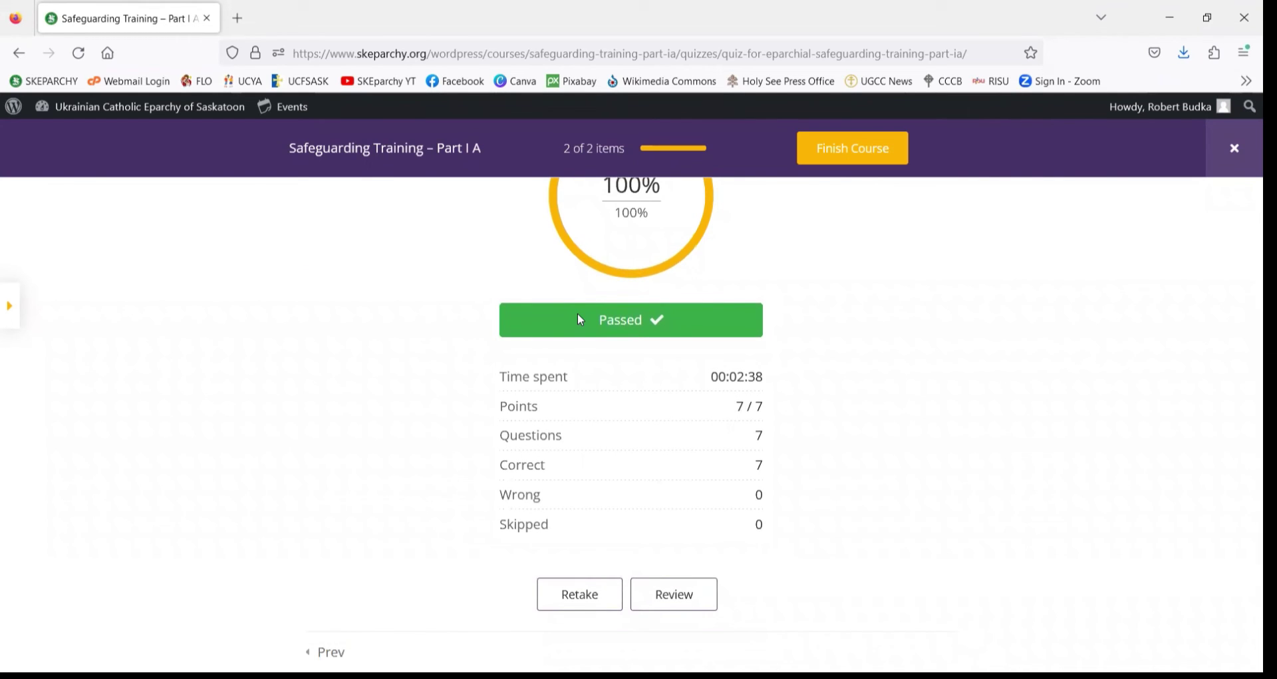
pyautogui.moveTo(605, 551)
pyautogui.mouseDown()
pyautogui.moveTo(550, 618)
pyautogui.moveTo(615, 600)
pyautogui.mouseUp()
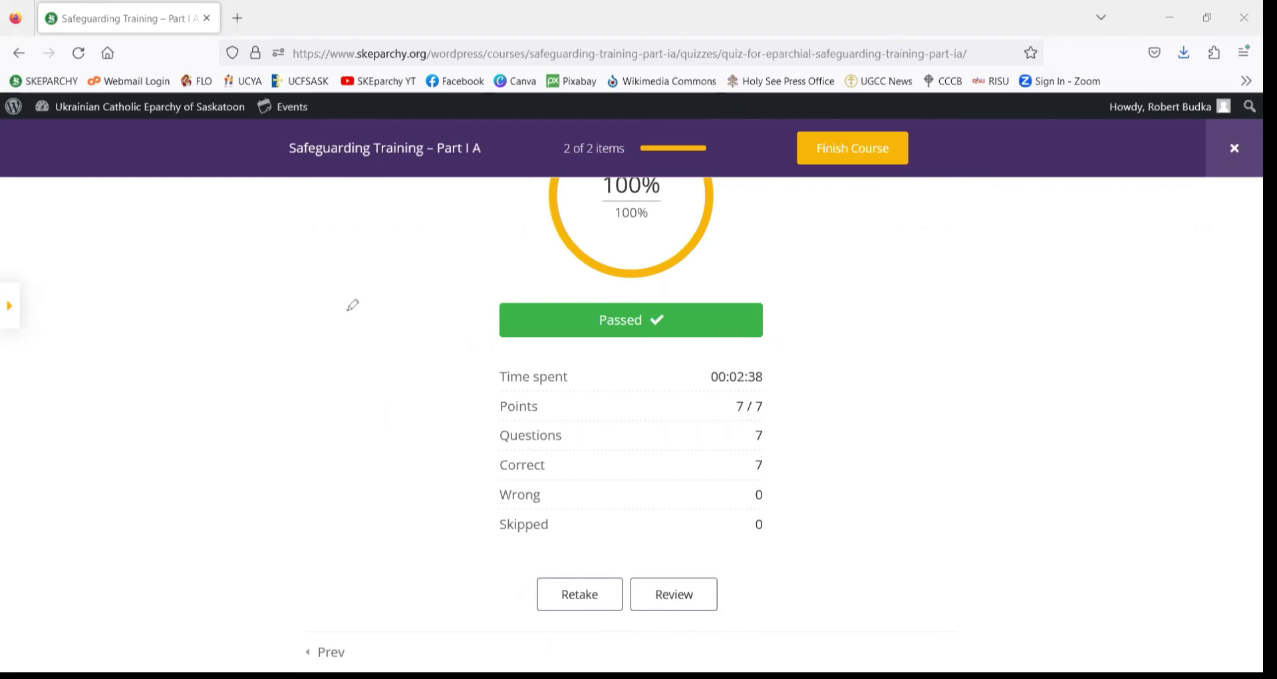
pyautogui.scroll(3, 421, 445)
pyautogui.scroll(1, 422, 445)
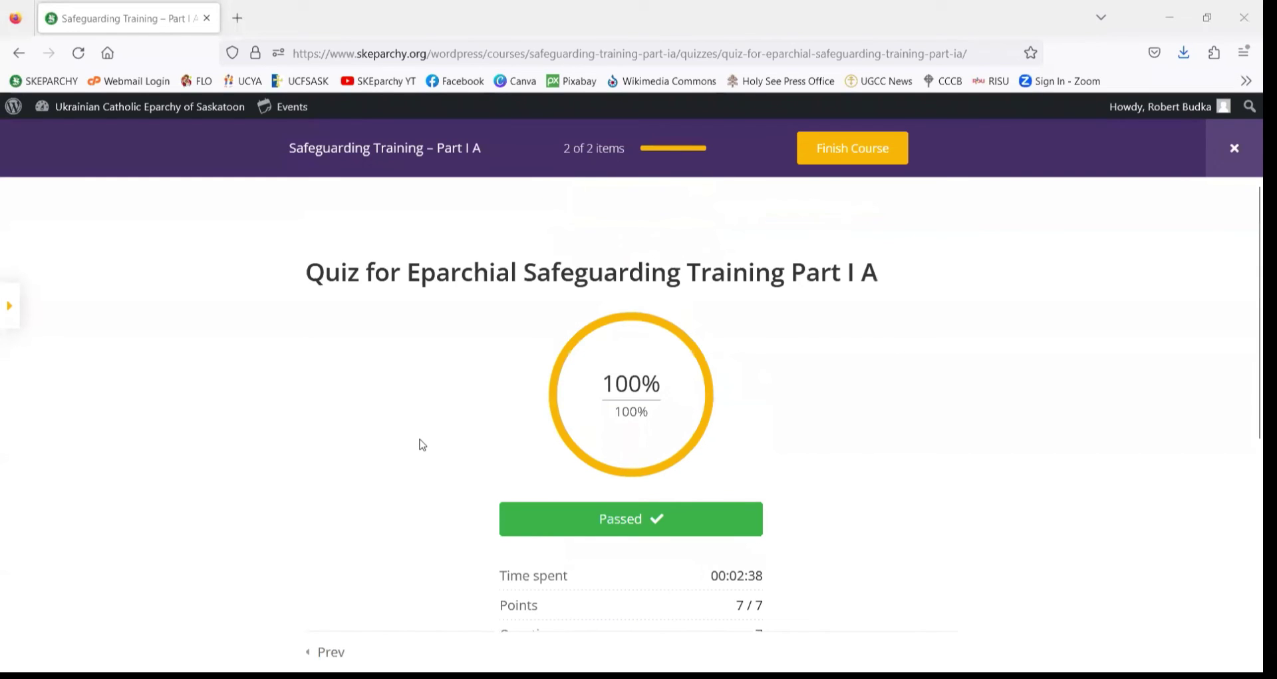
pyautogui.scroll(-5, 447, 373)
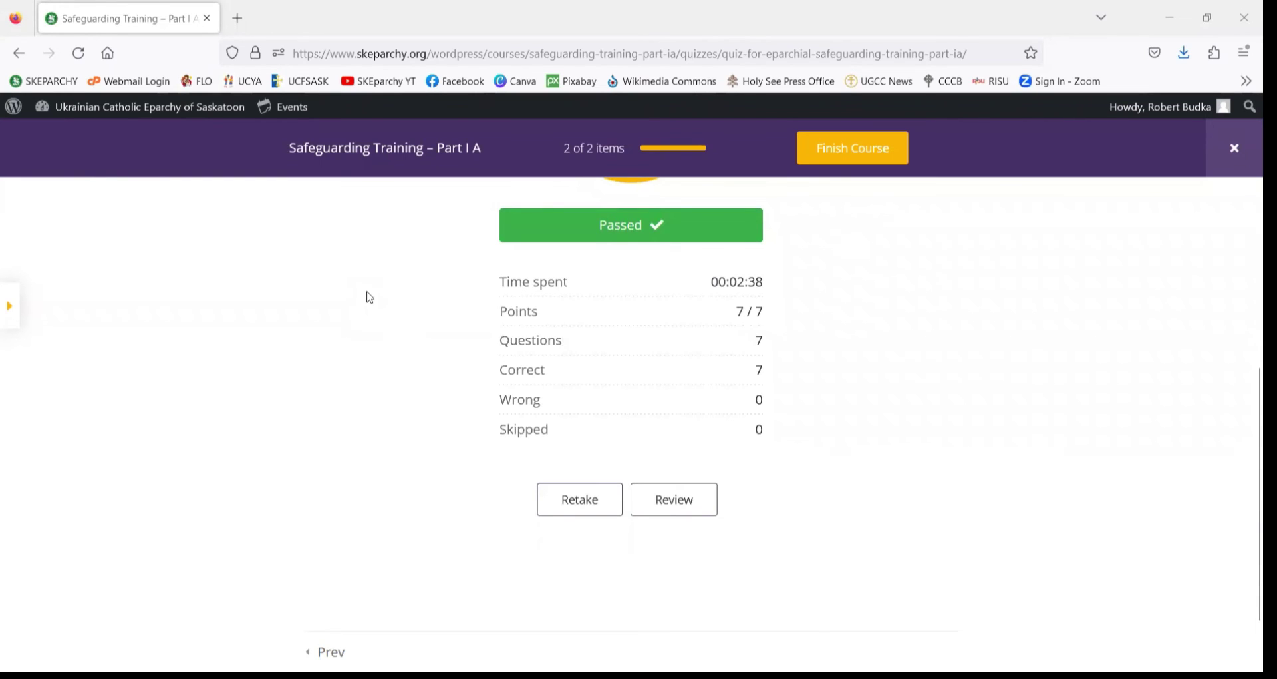
pyautogui.scroll(5, 419, 476)
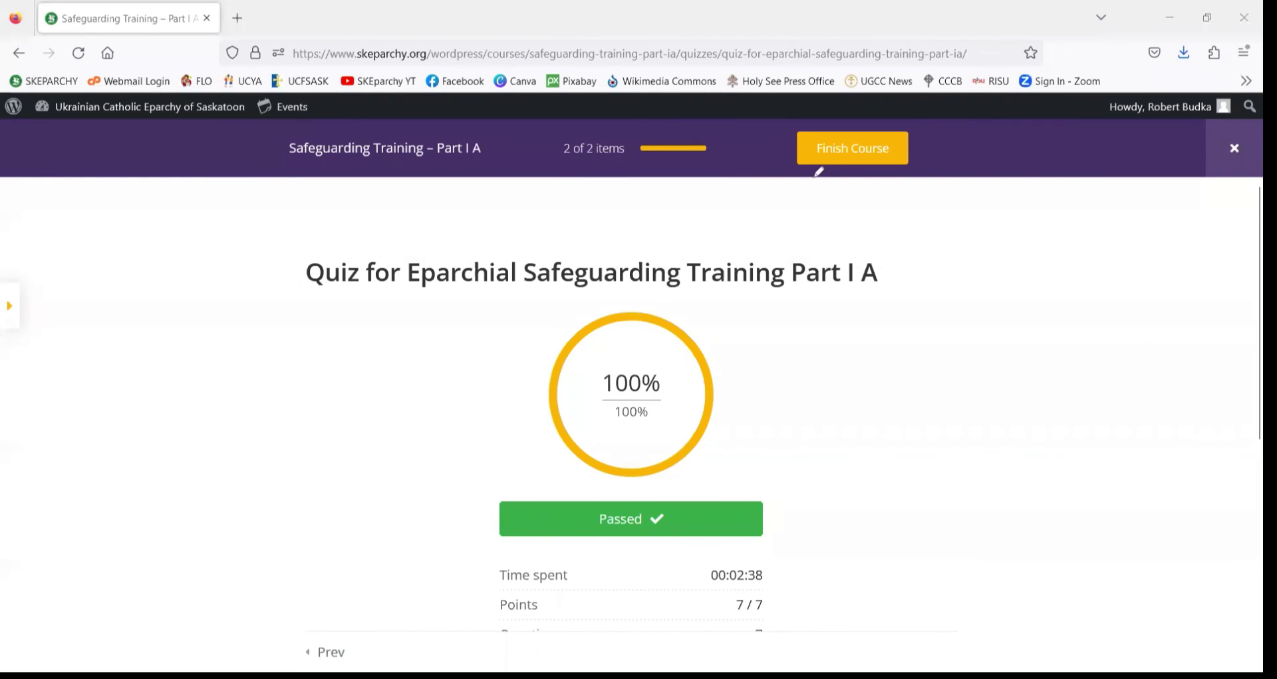
# - Finish the Safeguarding Training – Part I A course, confirming with Yes to show its certificate
pyautogui.moveTo(819, 171)
pyautogui.mouseDown()
pyautogui.moveTo(877, 178)
pyautogui.moveTo(934, 134)
pyautogui.moveTo(865, 115)
pyautogui.moveTo(787, 140)
pyautogui.mouseUp()
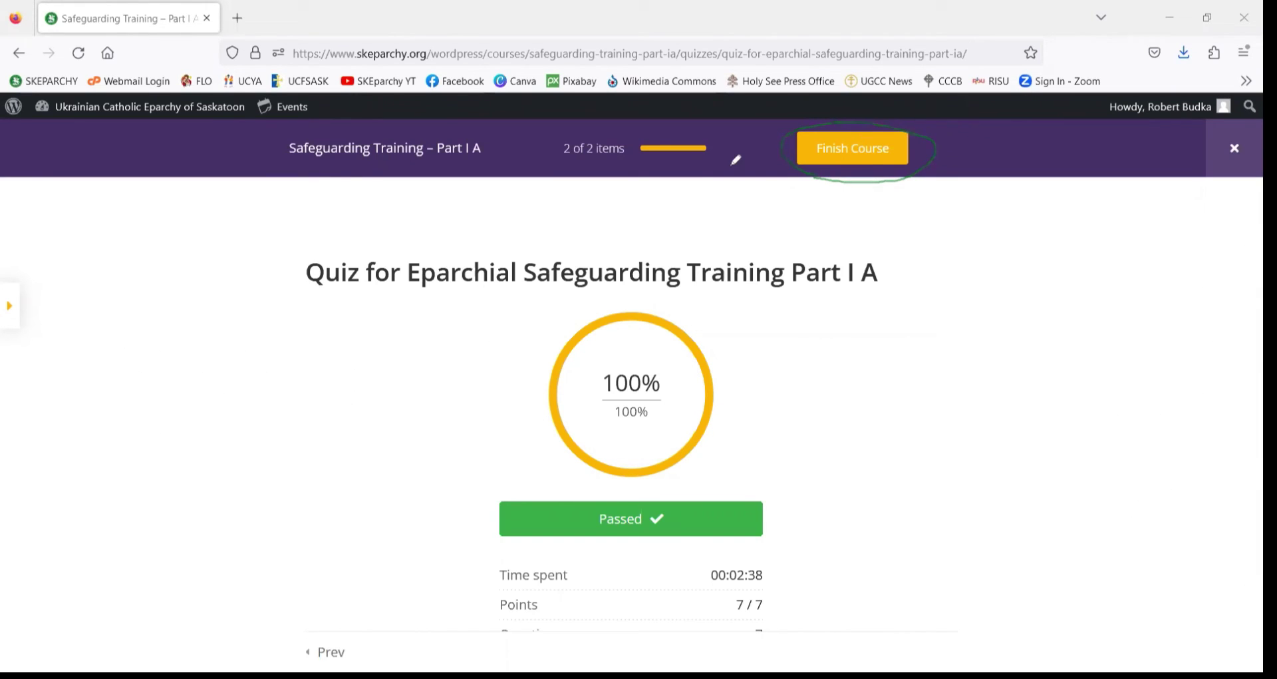
pyautogui.click(825, 150)
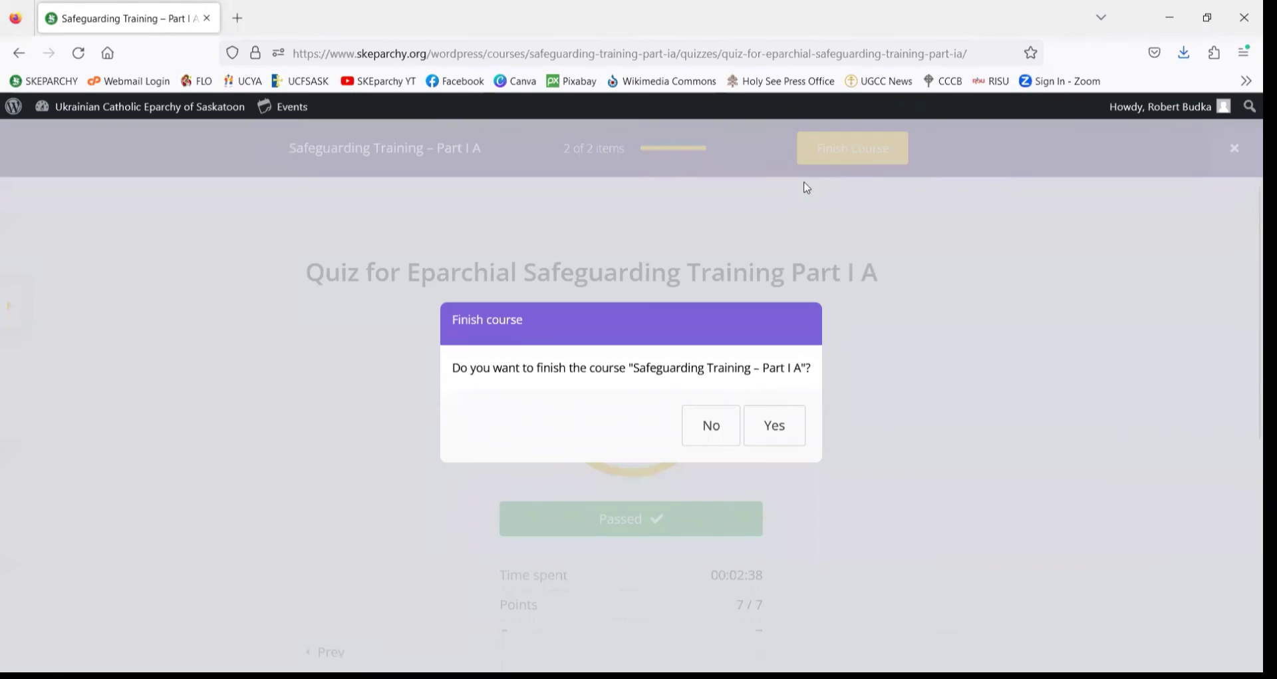
pyautogui.click(782, 437)
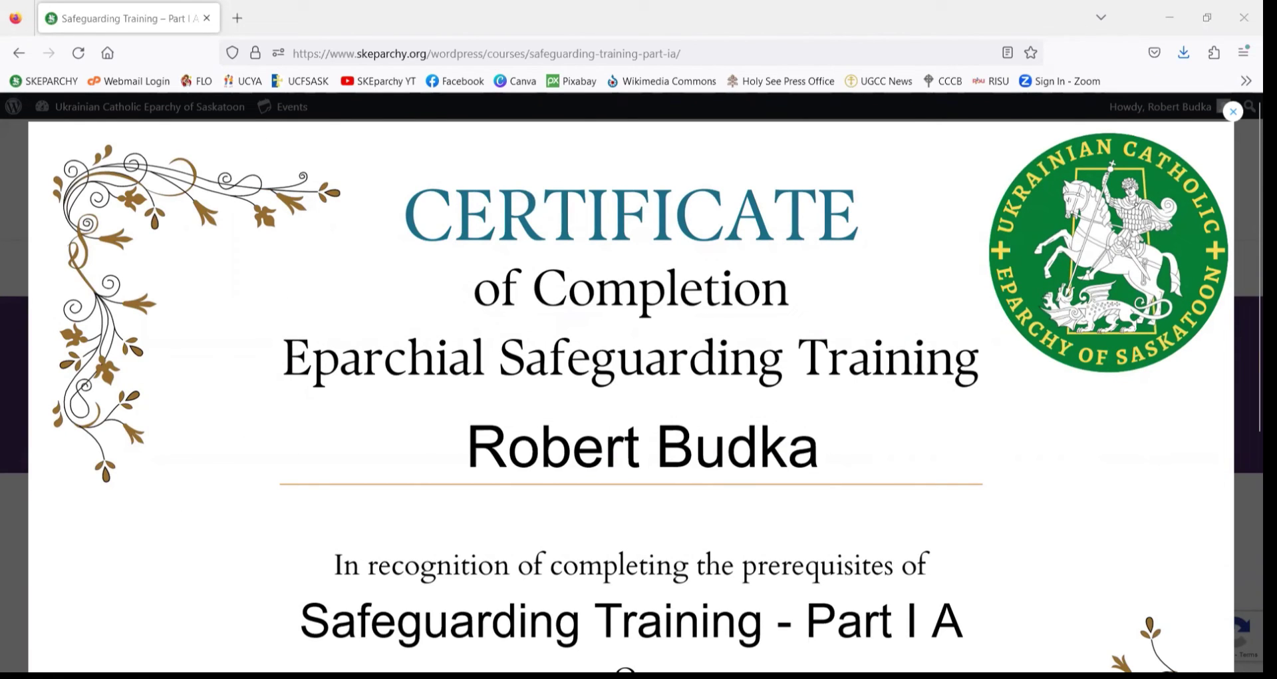
# - Scroll through the Part I A certificate lightbox to read the recipient name and 27/03/2023 date
pyautogui.moveTo(487, 476)
pyautogui.mouseDown()
pyautogui.moveTo(758, 478)
pyautogui.moveTo(836, 461)
pyautogui.moveTo(773, 418)
pyautogui.moveTo(434, 423)
pyautogui.moveTo(489, 472)
pyautogui.mouseUp()
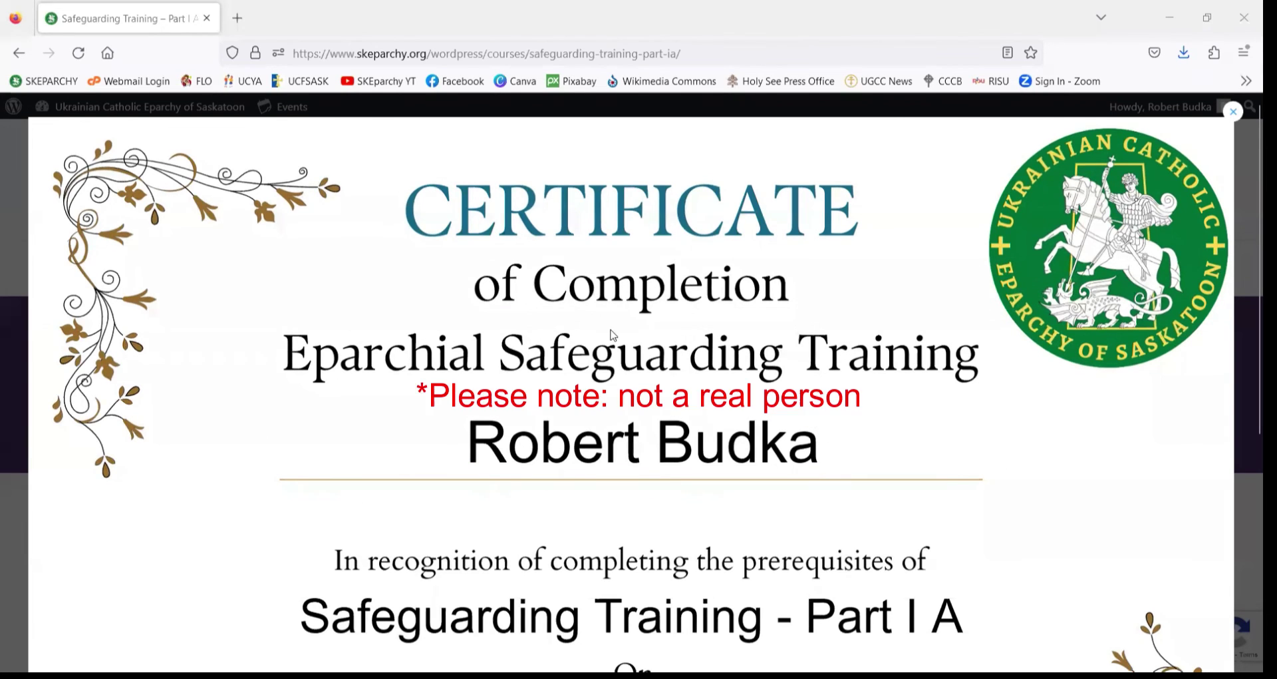
pyautogui.scroll(-3, 509, 326)
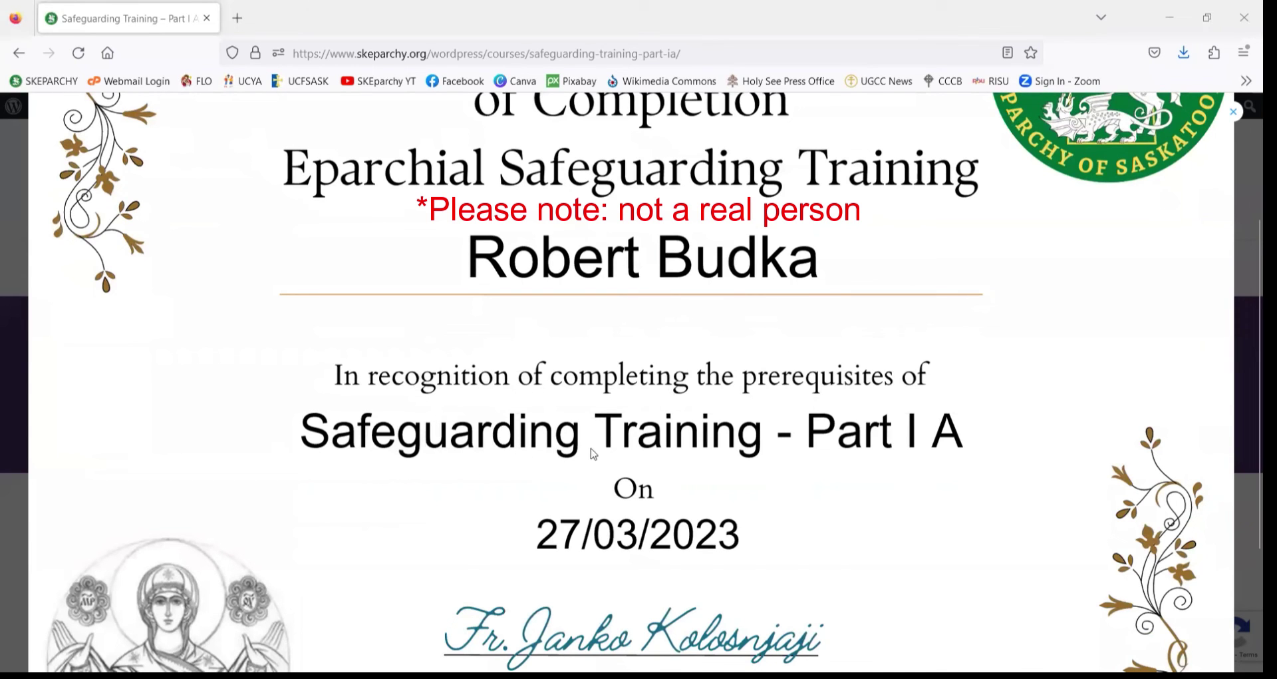
pyautogui.scroll(-2, 696, 478)
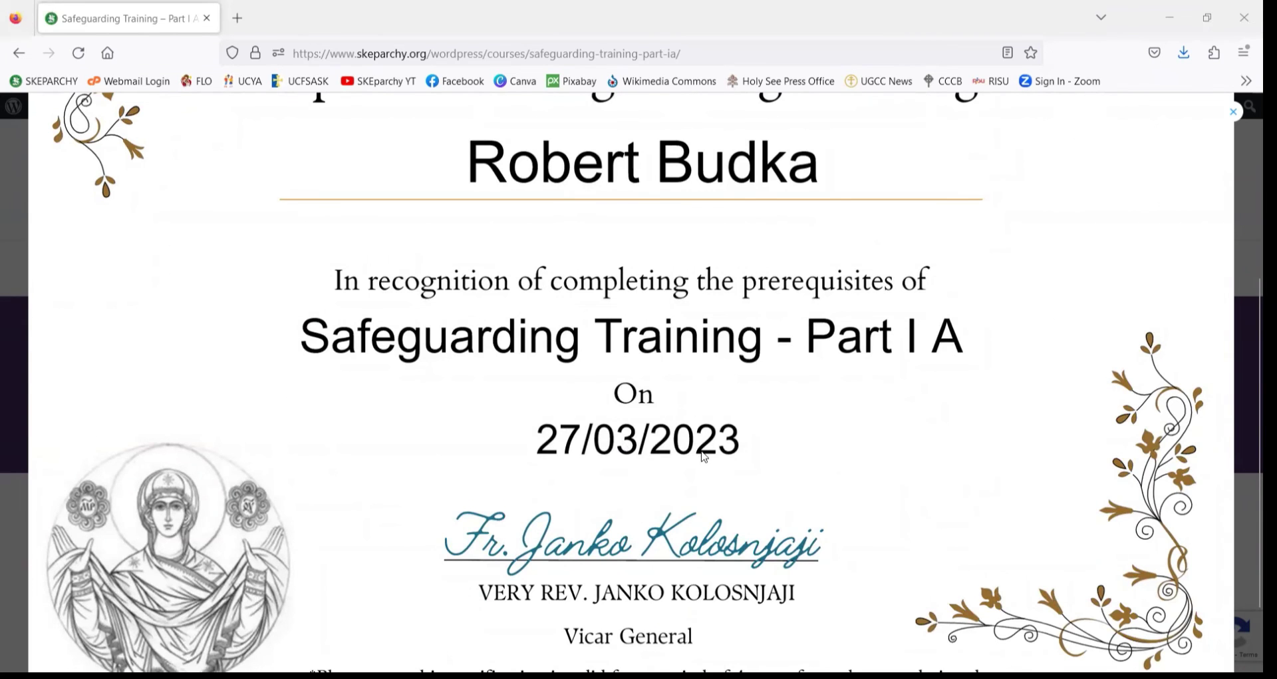
pyautogui.scroll(-2, 701, 474)
pyautogui.scroll(6, 704, 459)
pyautogui.scroll(2, 704, 454)
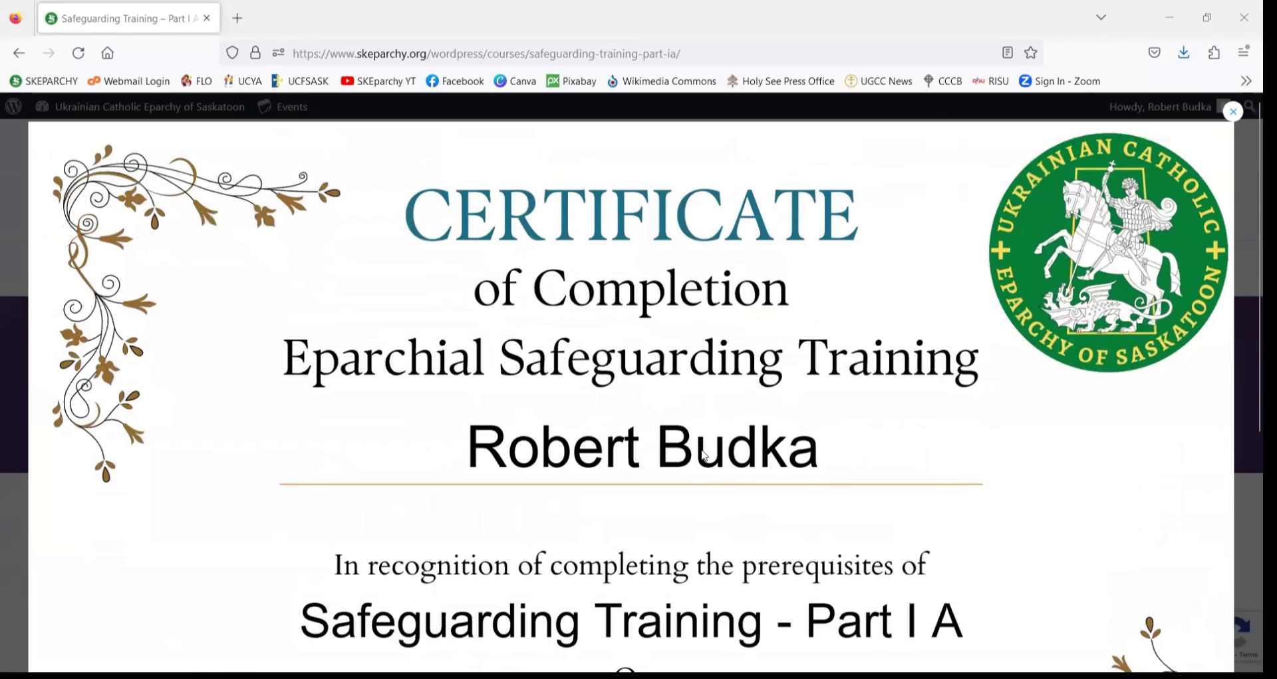
pyautogui.scroll(-2, 703, 452)
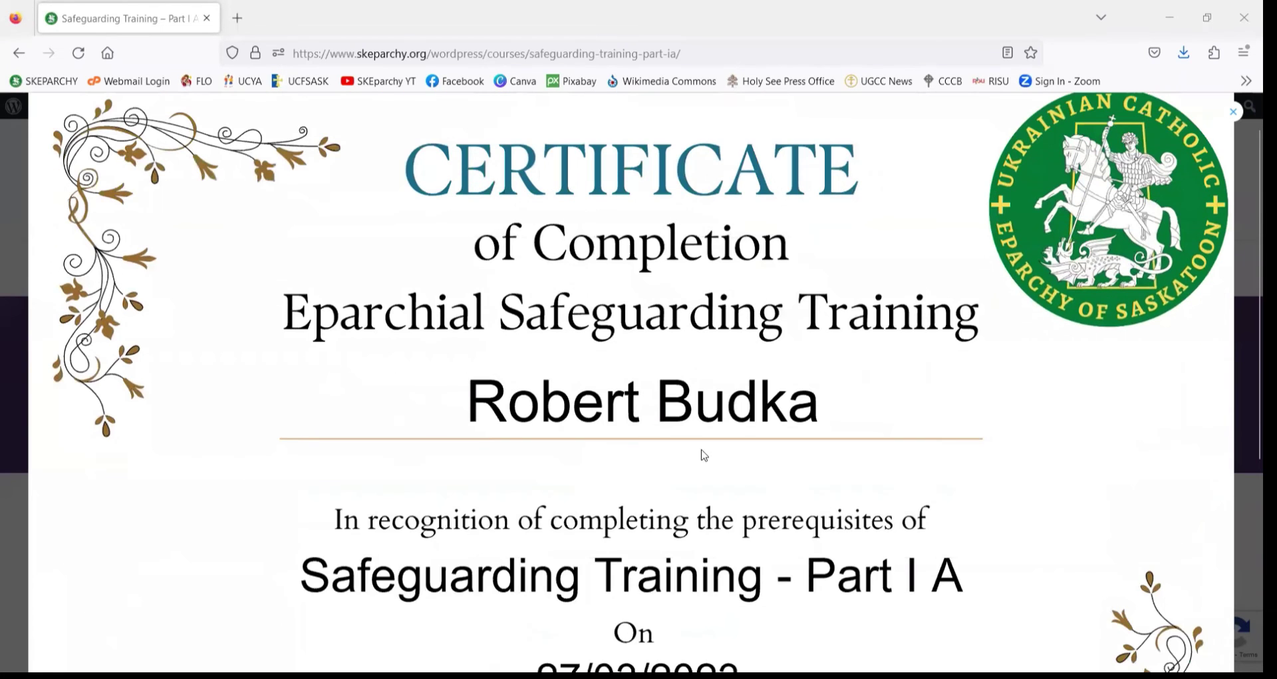
pyautogui.scroll(-6, 692, 450)
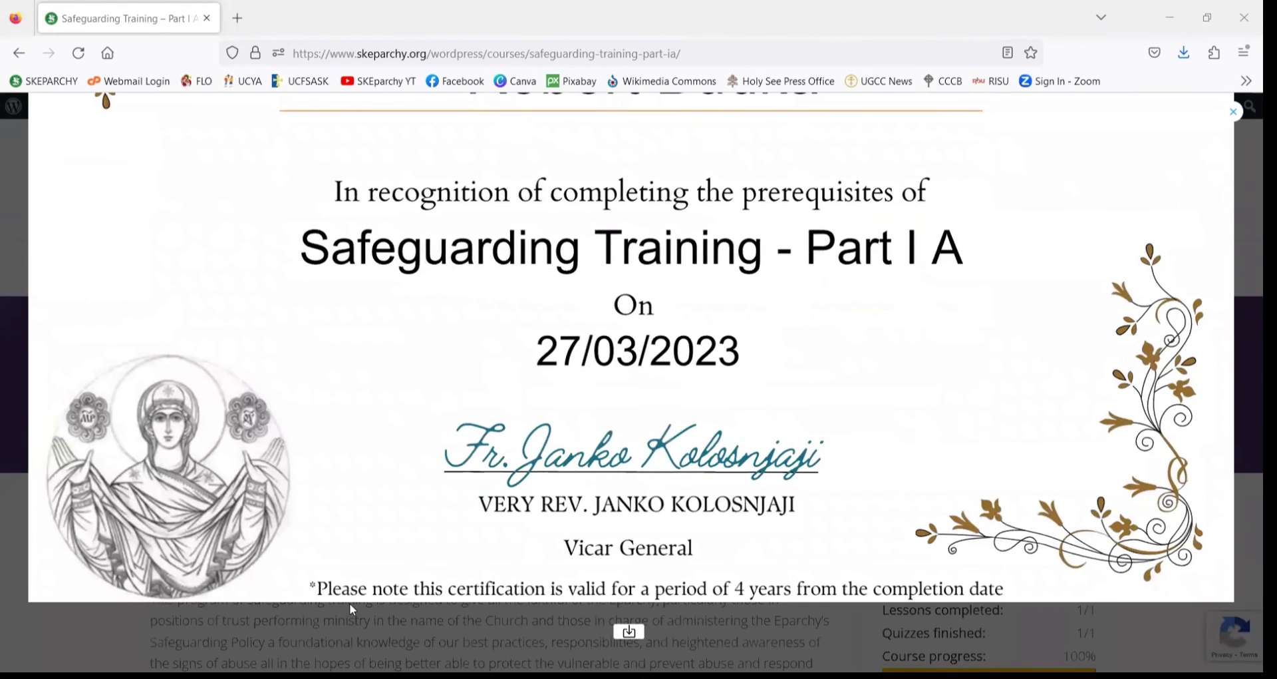
# - Inspect the certificate's signature and the note that it is valid for 4 years
pyautogui.moveTo(764, 571)
pyautogui.mouseDown()
pyautogui.moveTo(716, 578)
pyautogui.moveTo(757, 602)
pyautogui.moveTo(788, 578)
pyautogui.moveTo(754, 567)
pyautogui.mouseUp()
pyautogui.moveTo(733, 598); pyautogui.dragTo(749, 596)
pyautogui.moveTo(743, 578)
pyautogui.mouseDown()
pyautogui.moveTo(732, 578)
pyautogui.moveTo(738, 600)
pyautogui.moveTo(757, 580)
pyautogui.moveTo(740, 576)
pyautogui.mouseUp()
pyautogui.scroll(5, 903, 453)
pyautogui.scroll(-4, 904, 453)
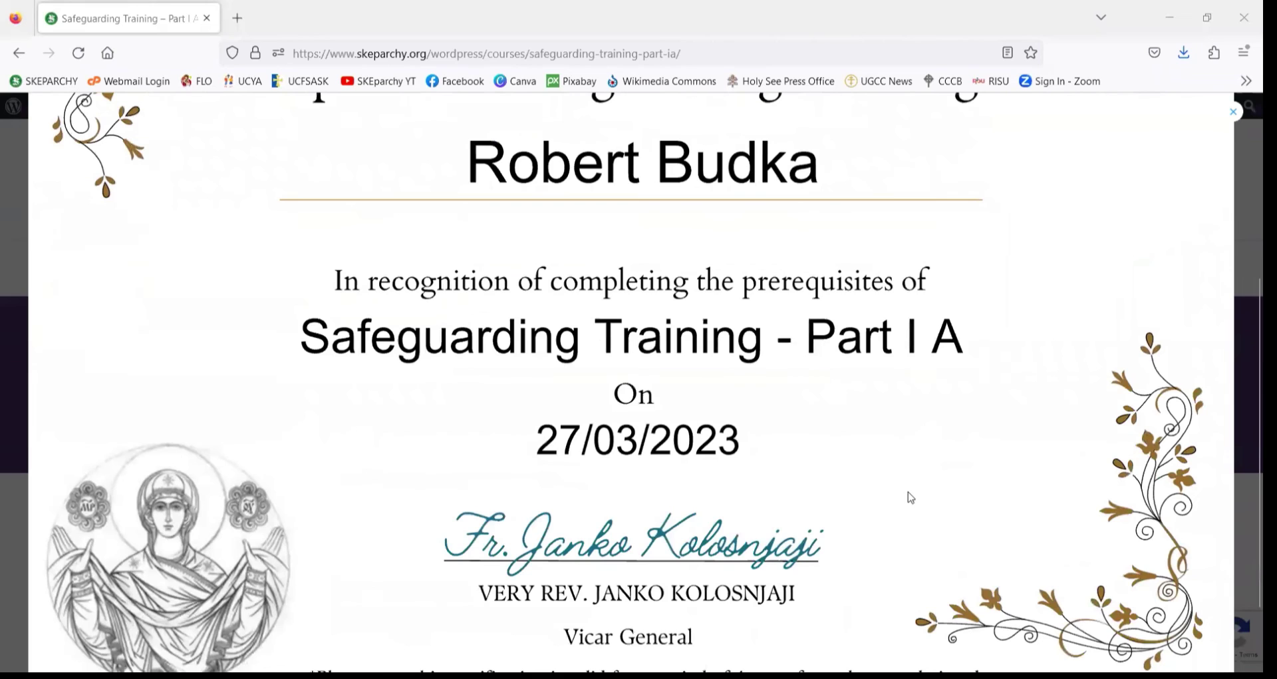
pyautogui.scroll(-2, 876, 442)
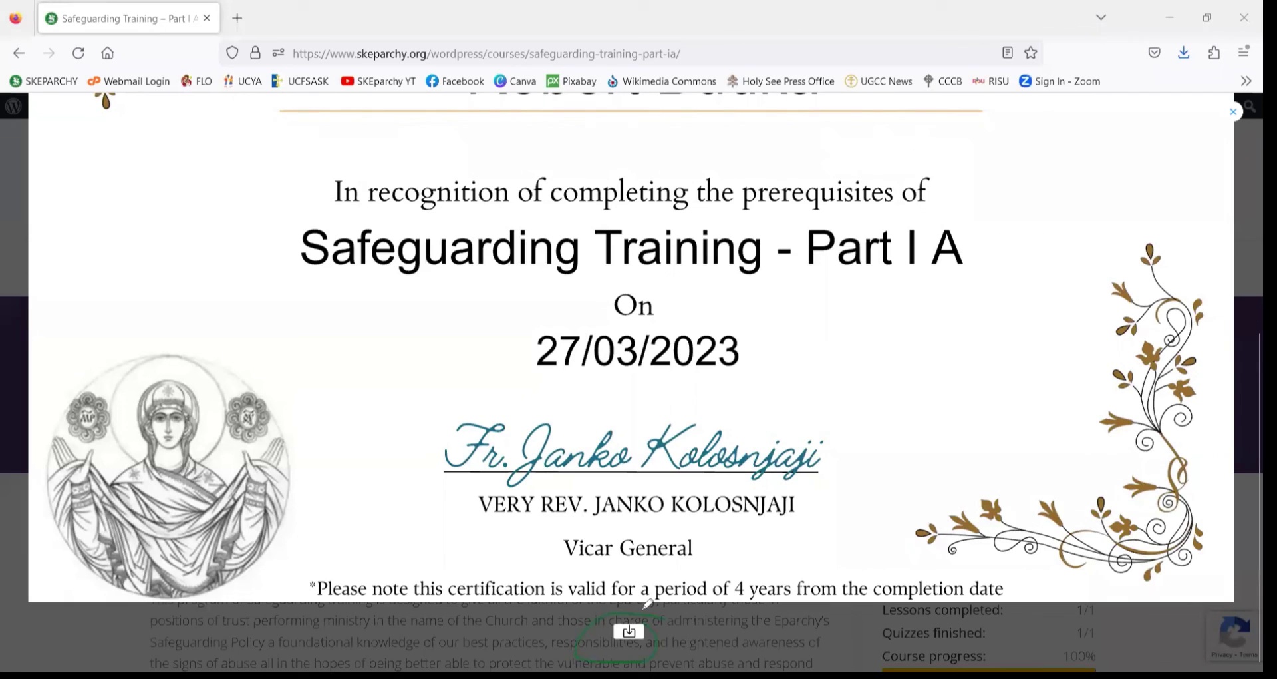
pyautogui.moveTo(646, 607)
pyautogui.mouseDown()
pyautogui.moveTo(590, 646)
pyautogui.moveTo(664, 617)
pyautogui.moveTo(647, 611)
pyautogui.mouseUp()
pyautogui.scroll(5, 950, 409)
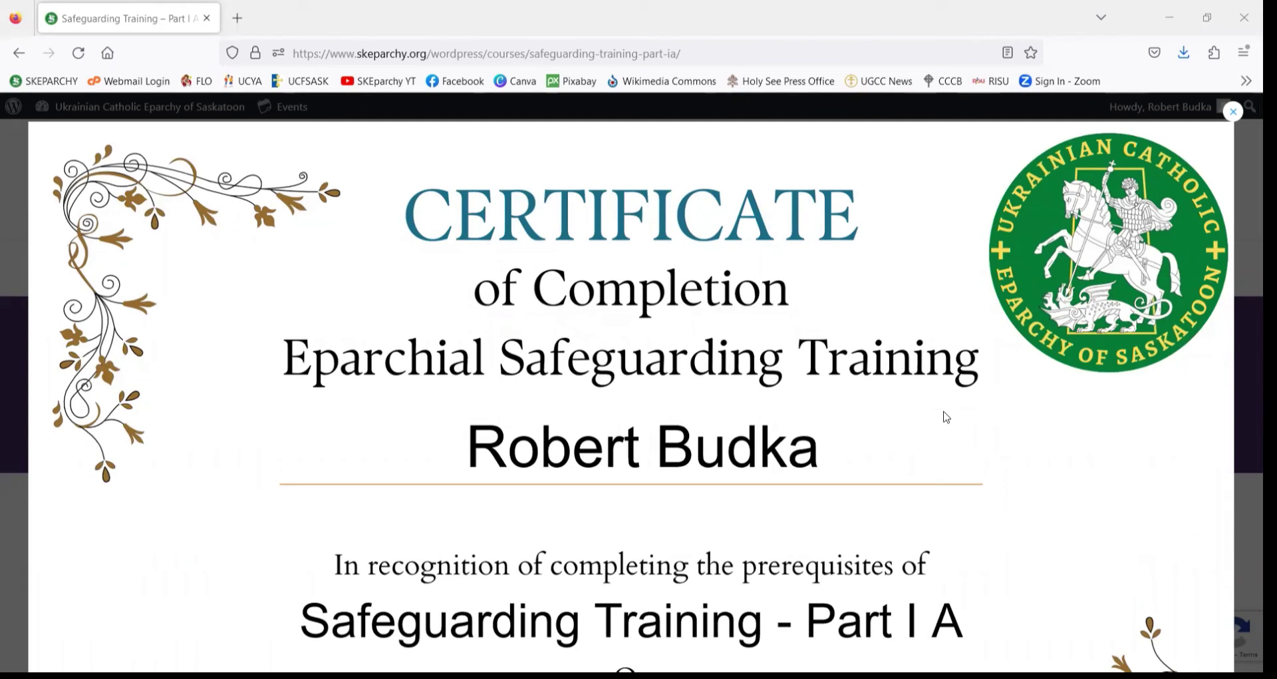
pyautogui.rightClick(946, 416)
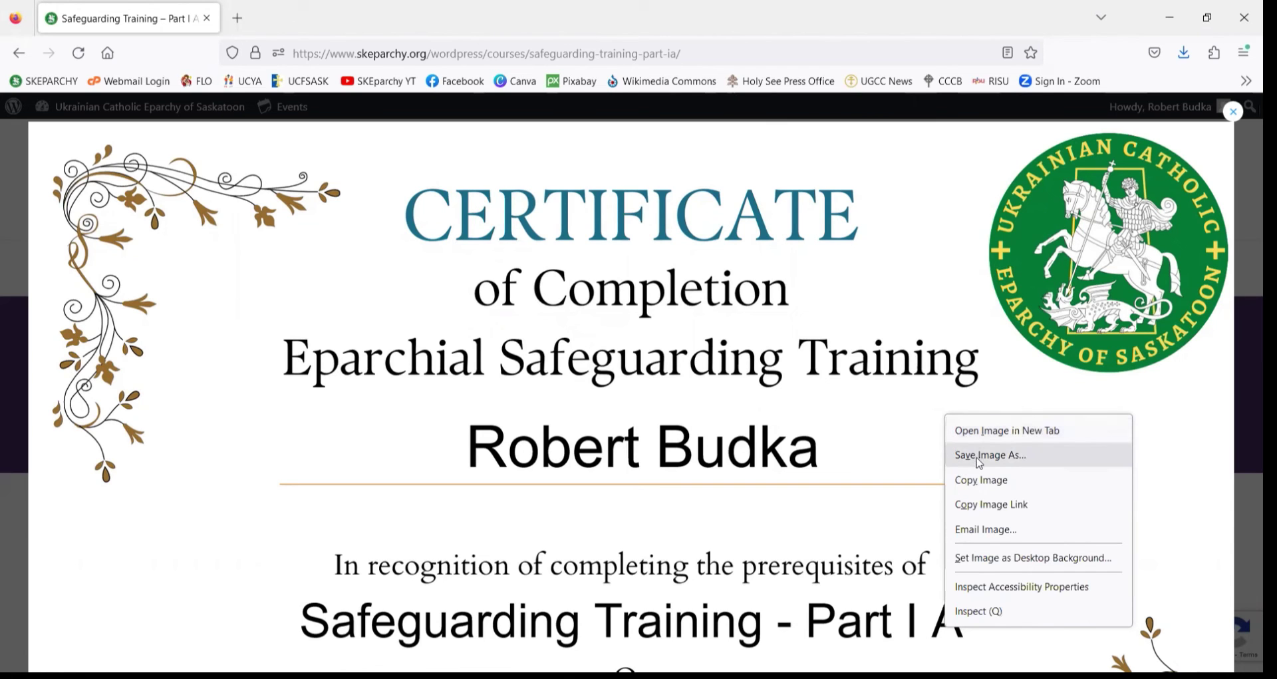
pyautogui.scroll(-4, 978, 462)
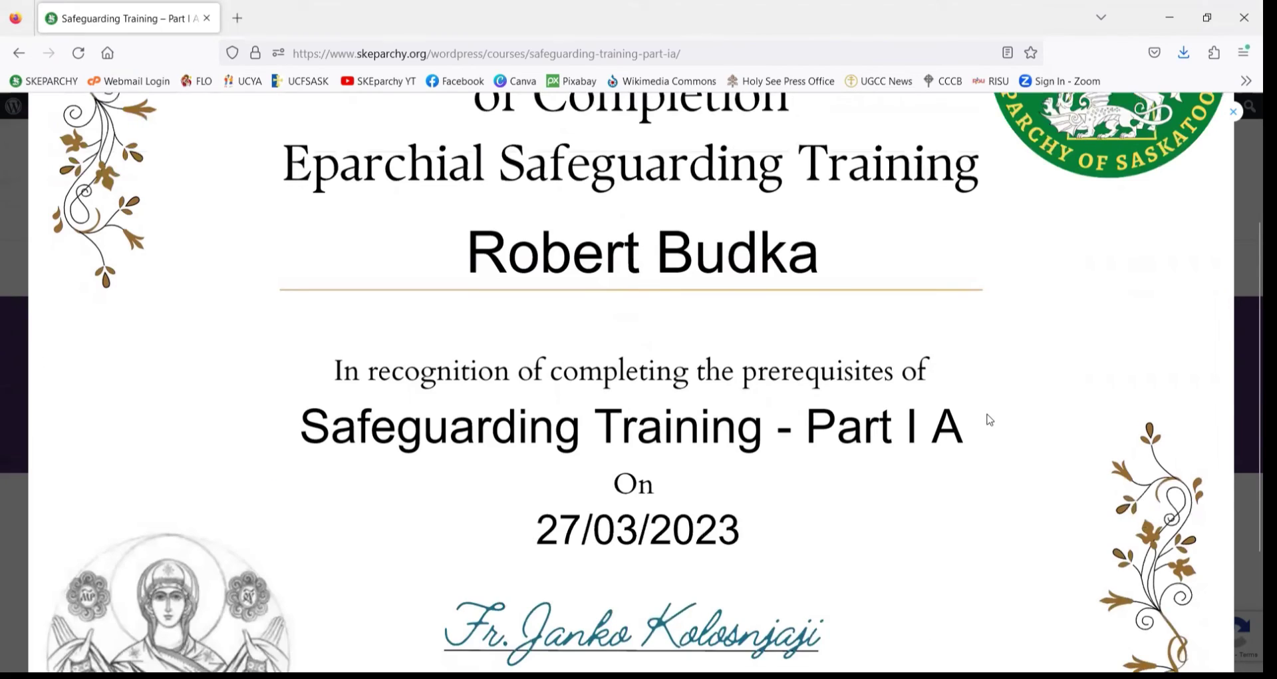
pyautogui.scroll(2, 990, 419)
pyautogui.scroll(1, 990, 420)
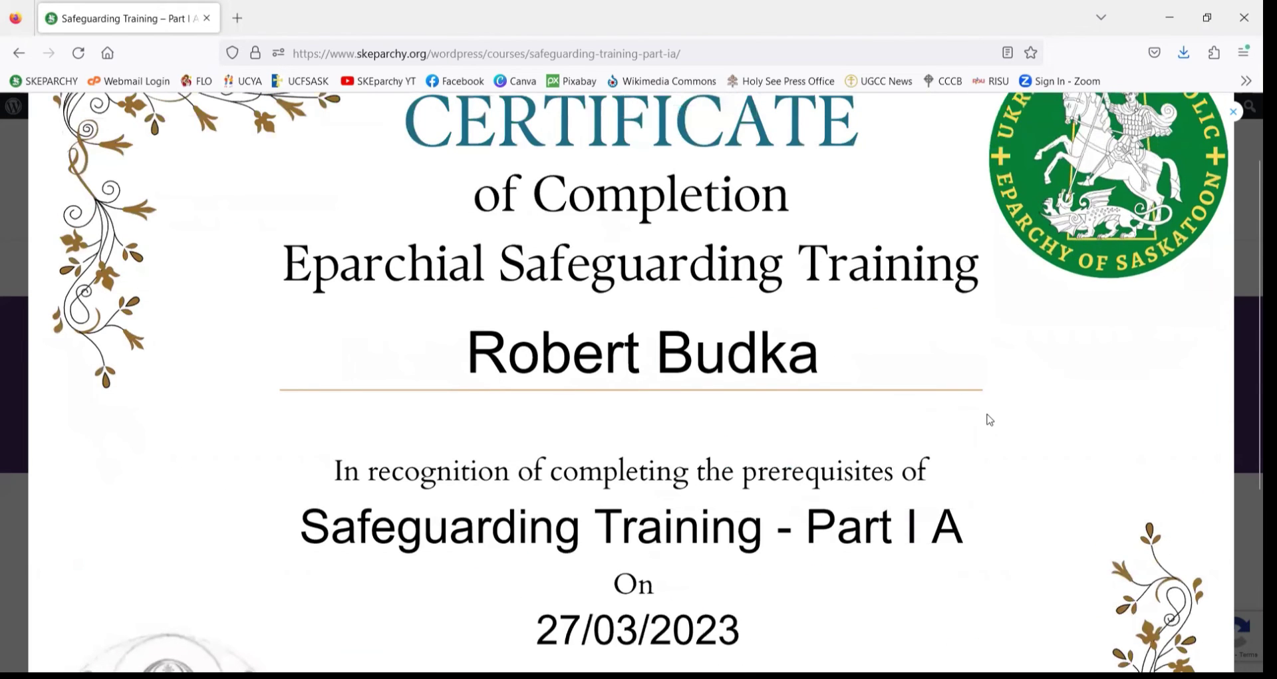
pyautogui.scroll(2, 990, 419)
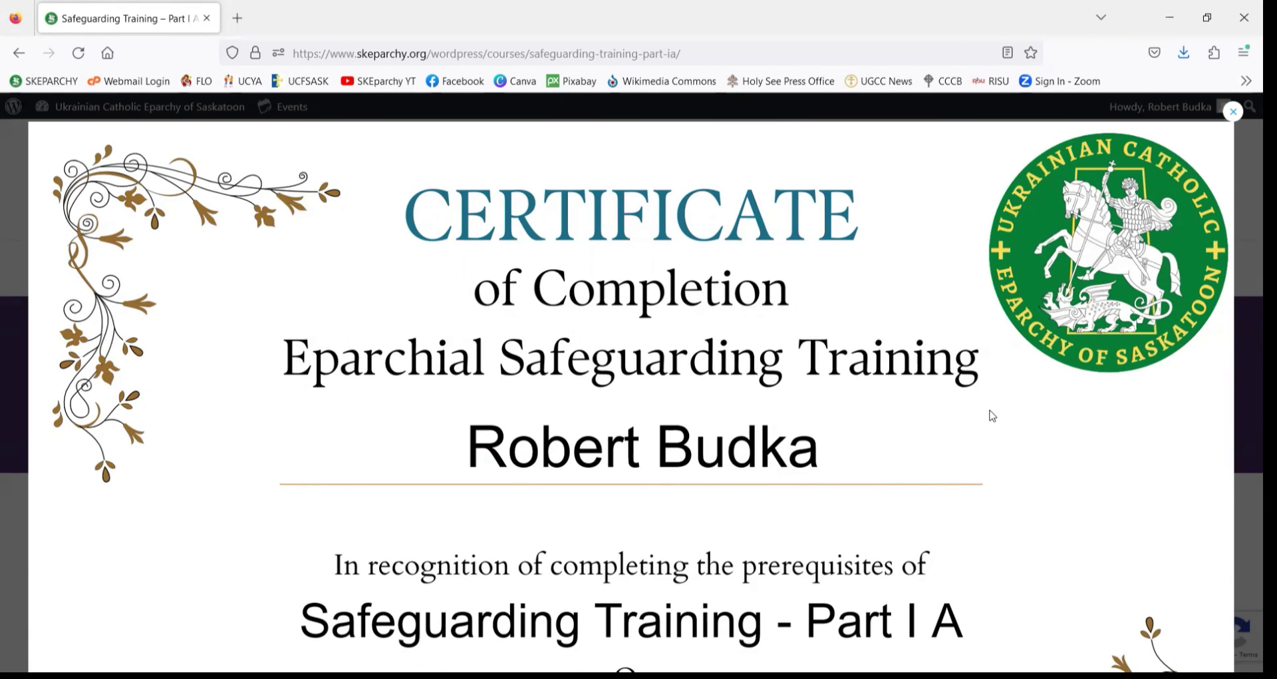
pyautogui.scroll(-3, 992, 416)
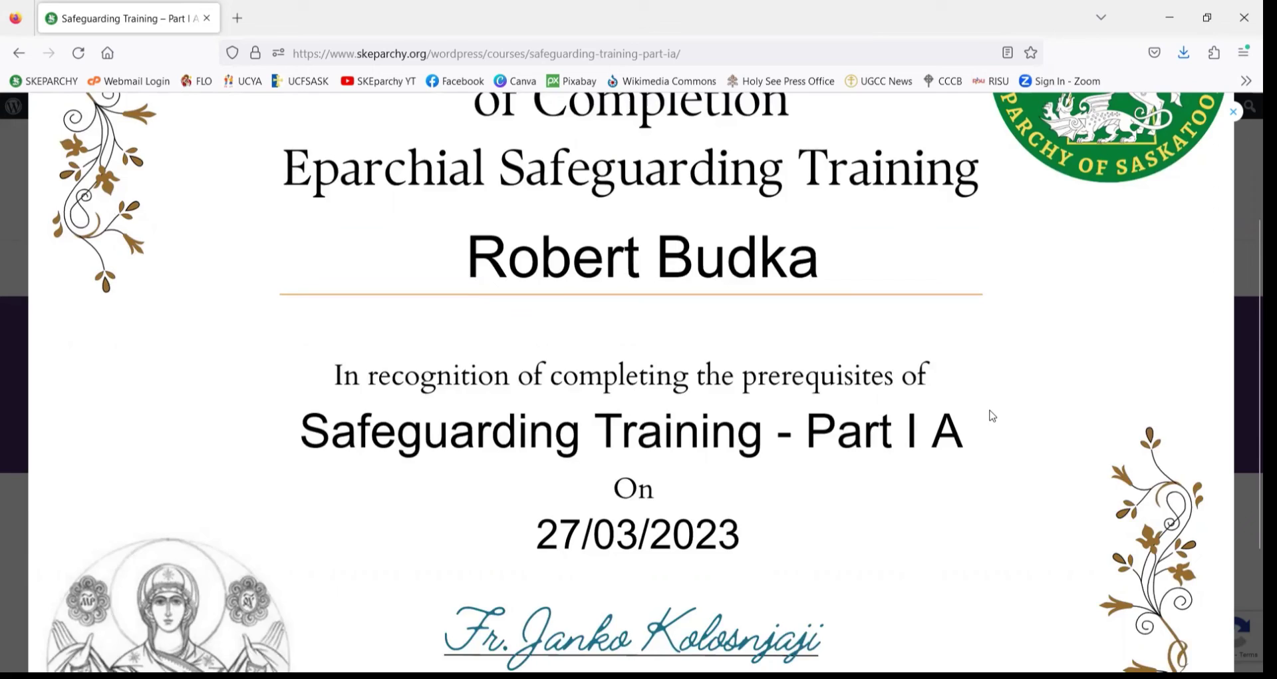
pyautogui.scroll(2, 992, 415)
pyautogui.scroll(2, 992, 416)
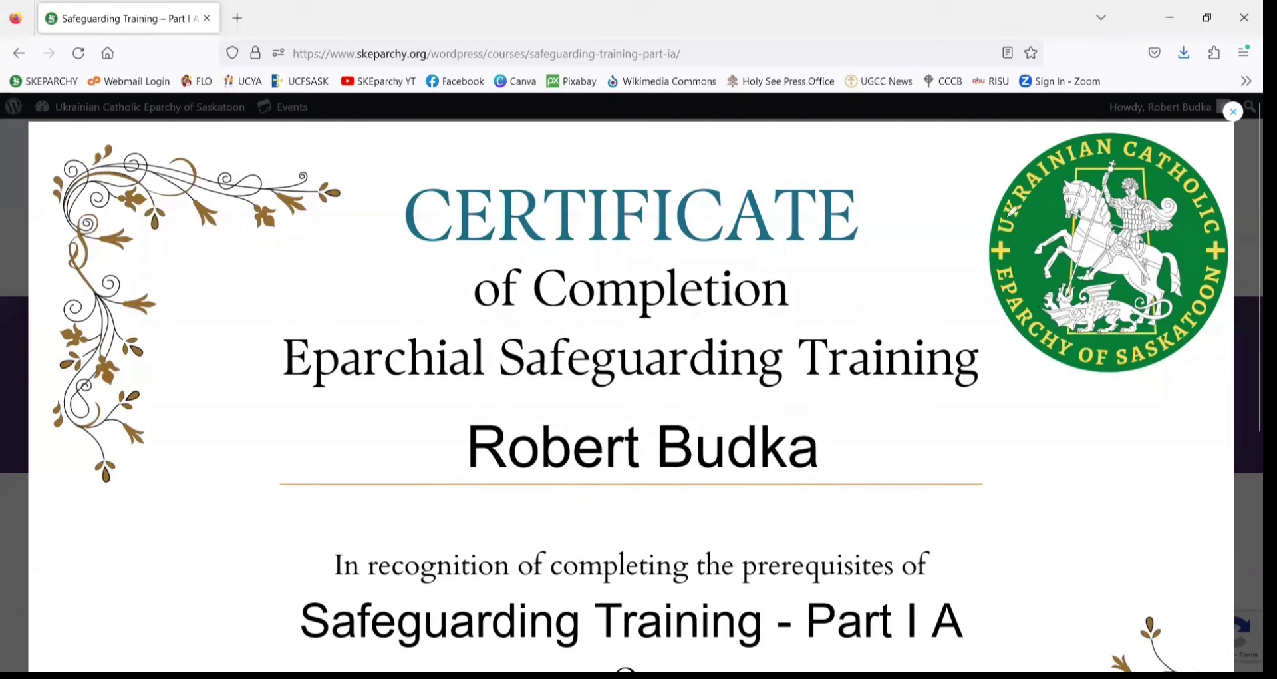
pyautogui.moveTo(1223, 138)
pyautogui.mouseDown()
pyautogui.moveTo(1219, 118)
pyautogui.moveTo(1220, 136)
pyautogui.mouseUp()
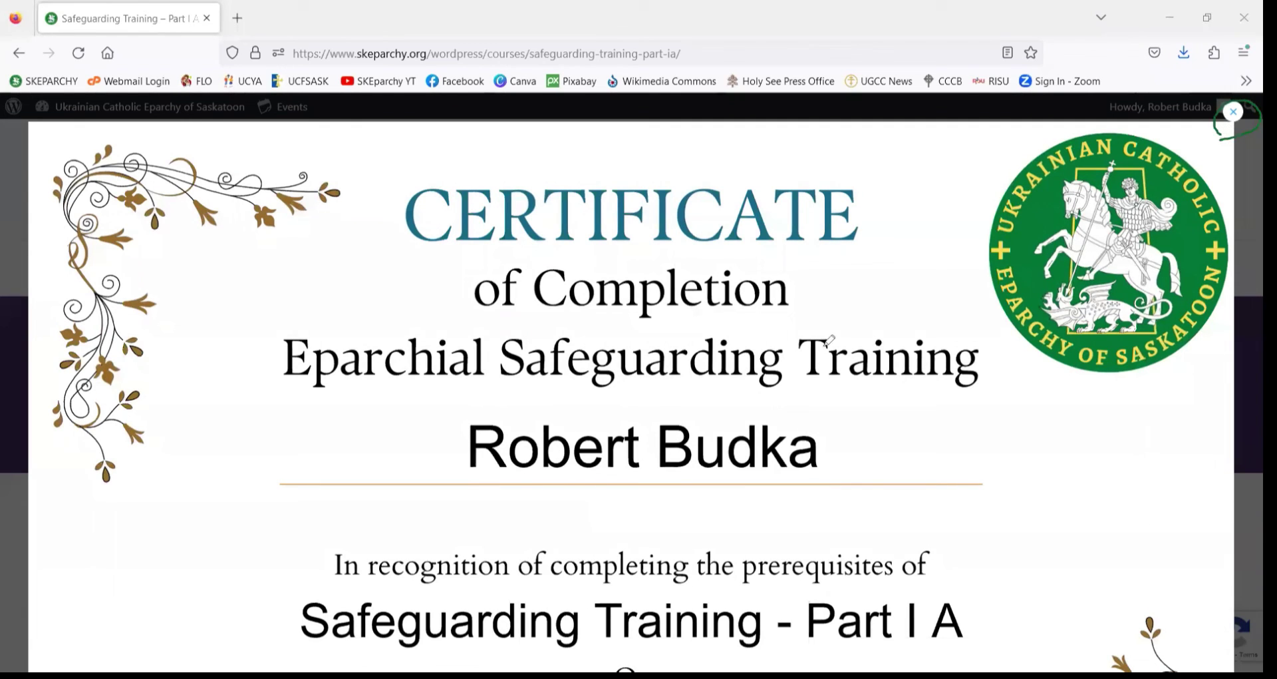
pyautogui.click(1234, 112)
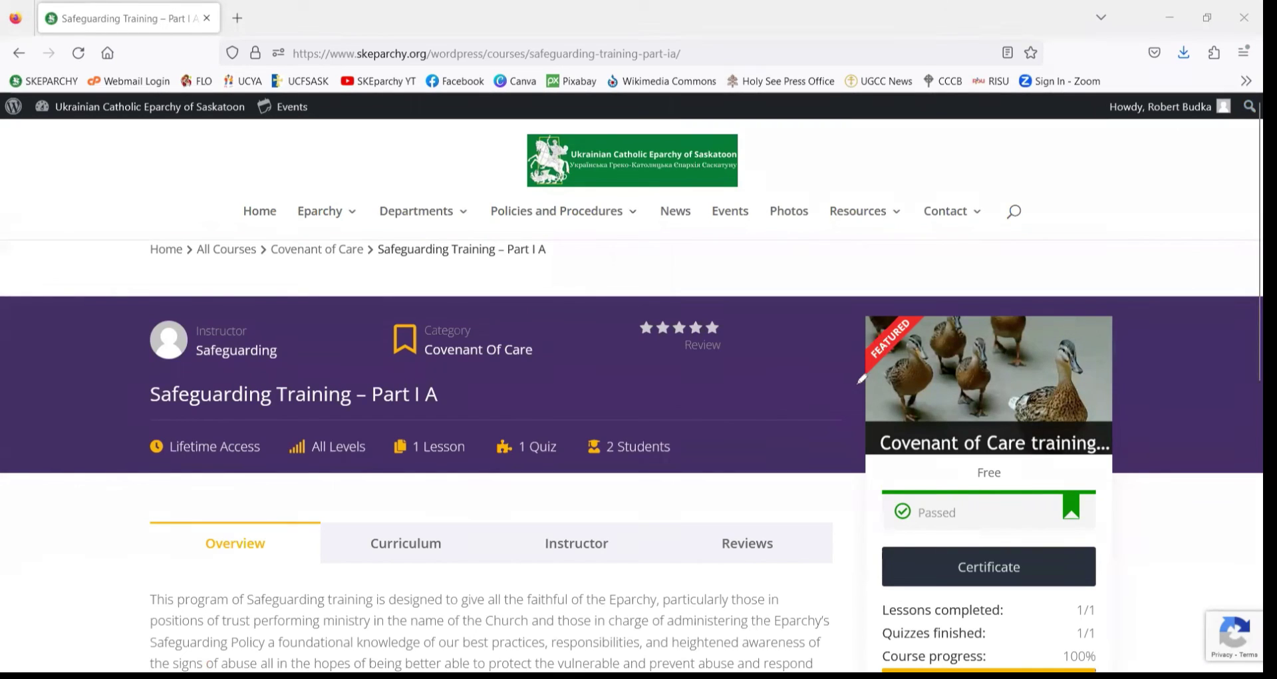
pyautogui.moveTo(859, 382); pyautogui.dragTo(856, 459)
pyautogui.moveTo(976, 476)
pyautogui.mouseDown()
pyautogui.moveTo(890, 495)
pyautogui.moveTo(965, 546)
pyautogui.moveTo(1097, 492)
pyautogui.moveTo(963, 461)
pyautogui.moveTo(941, 471)
pyautogui.mouseUp()
pyautogui.moveTo(902, 597)
pyautogui.mouseDown()
pyautogui.moveTo(865, 636)
pyautogui.moveTo(880, 660)
pyautogui.moveTo(1105, 665)
pyautogui.moveTo(1064, 592)
pyautogui.moveTo(876, 589)
pyautogui.mouseUp()
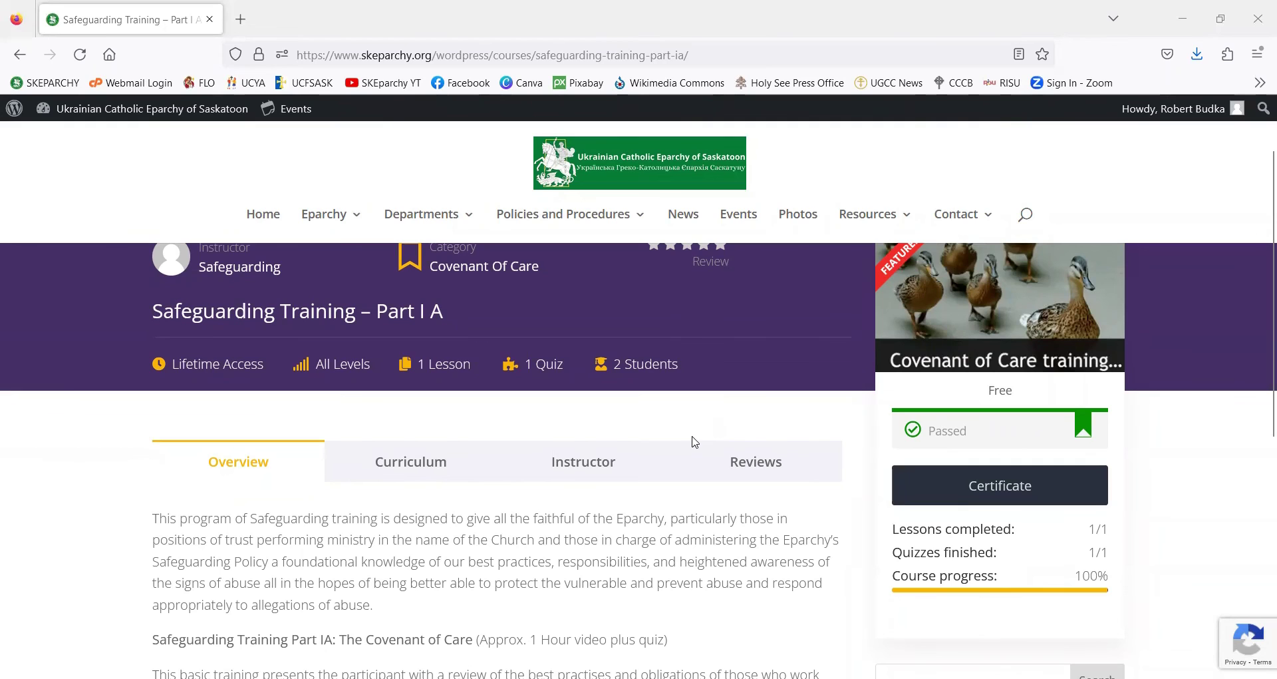
pyautogui.scroll(-2, 692, 433)
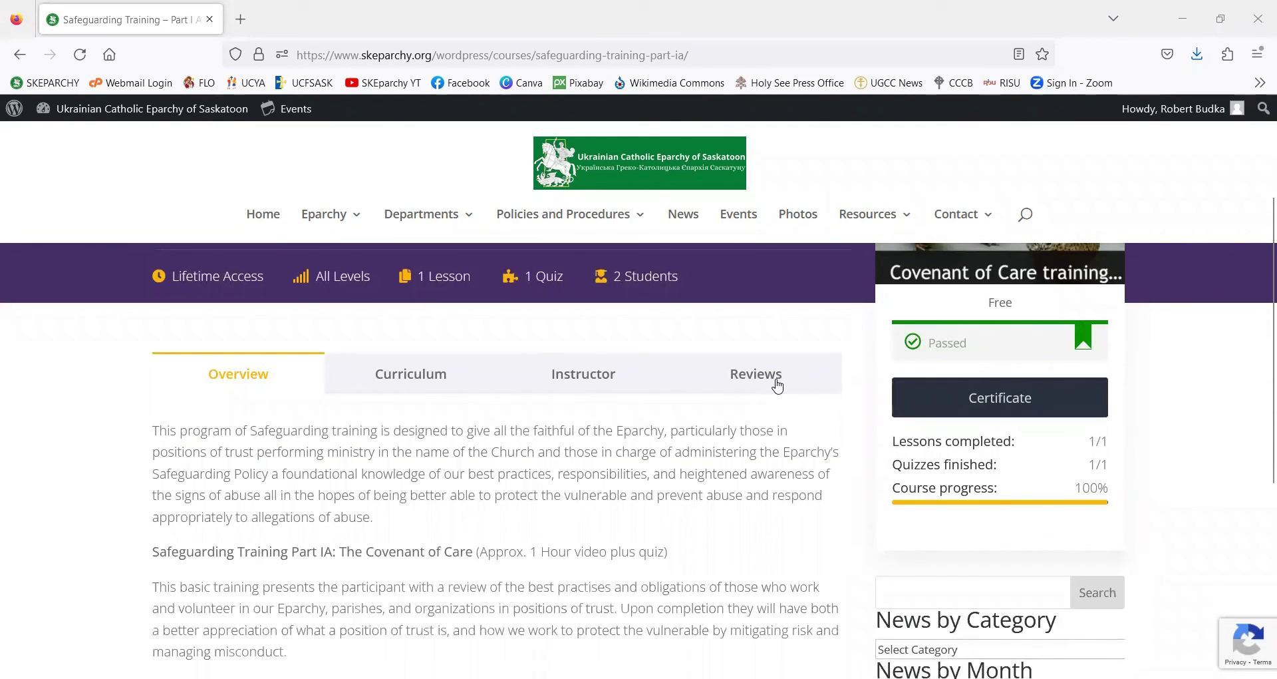
# - Show the Part I A course's ratings and reviews and start a new review
pyautogui.click(777, 386)
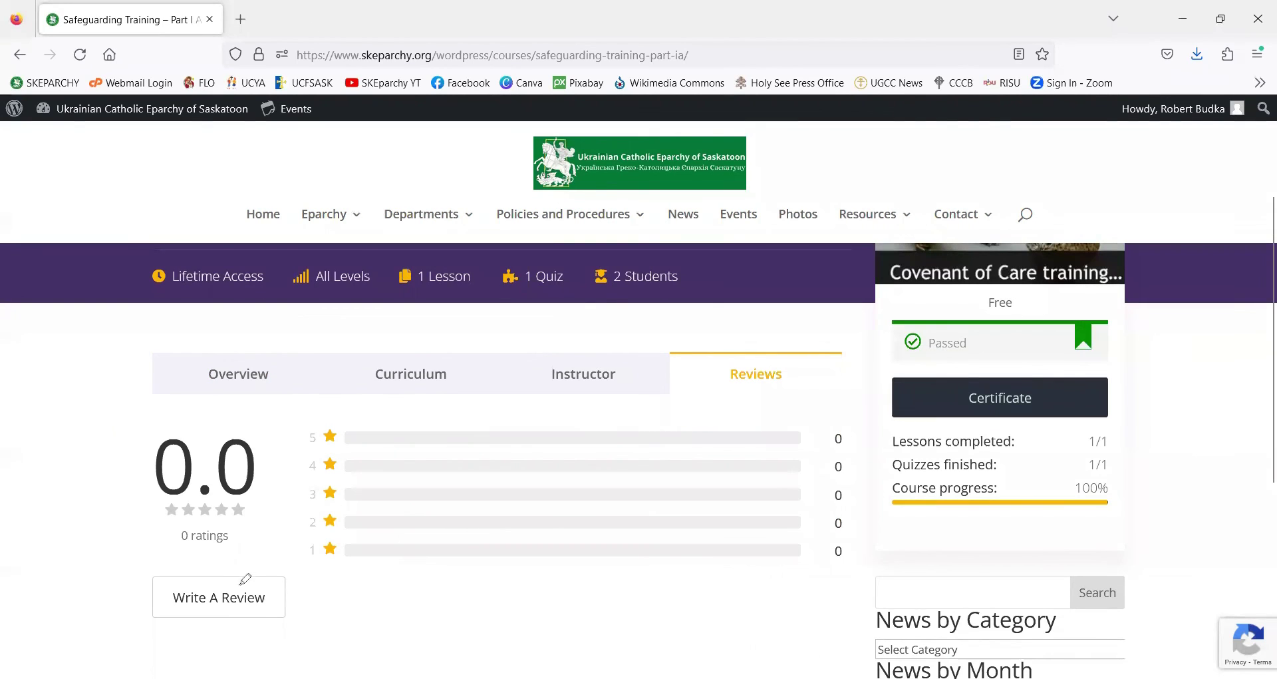
pyautogui.moveTo(142, 572); pyautogui.dragTo(256, 566)
pyautogui.moveTo(158, 613)
pyautogui.mouseDown()
pyautogui.moveTo(306, 615)
pyautogui.moveTo(214, 554)
pyautogui.mouseUp()
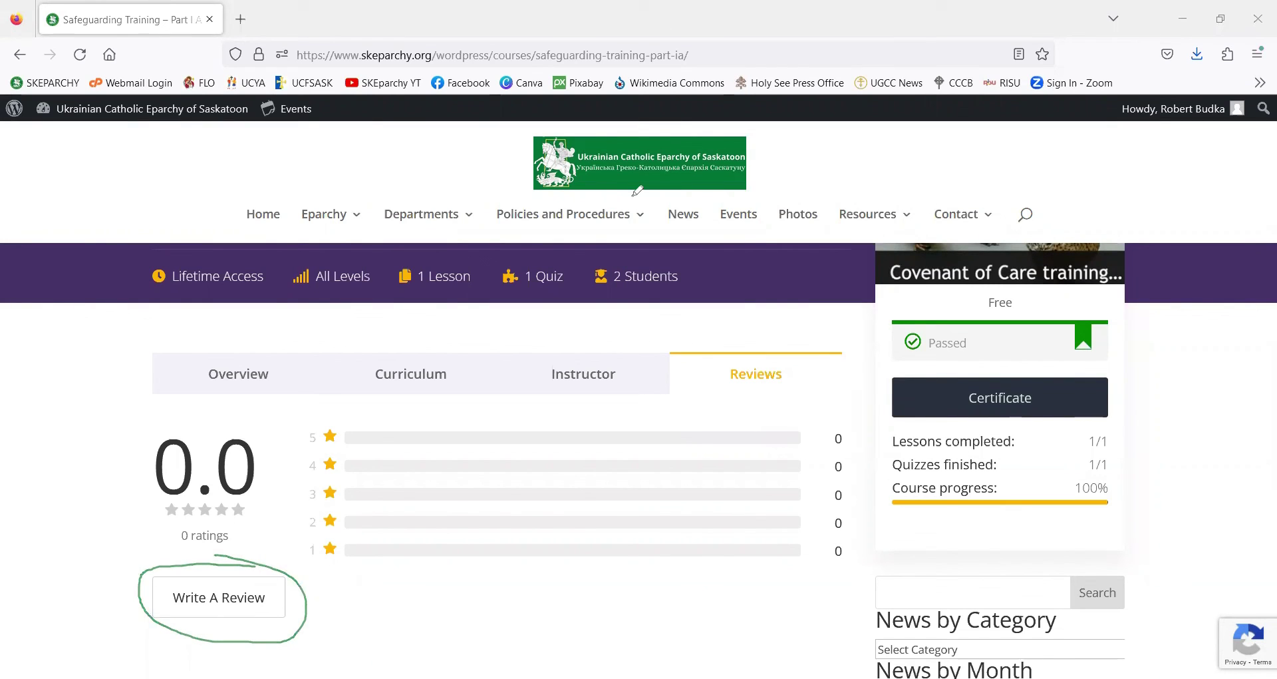
pyautogui.click(215, 601)
# - Draft a five-star review titled 'Great Course' with the comment 'Very convenient', then close the dialog
pyautogui.click(510, 313)
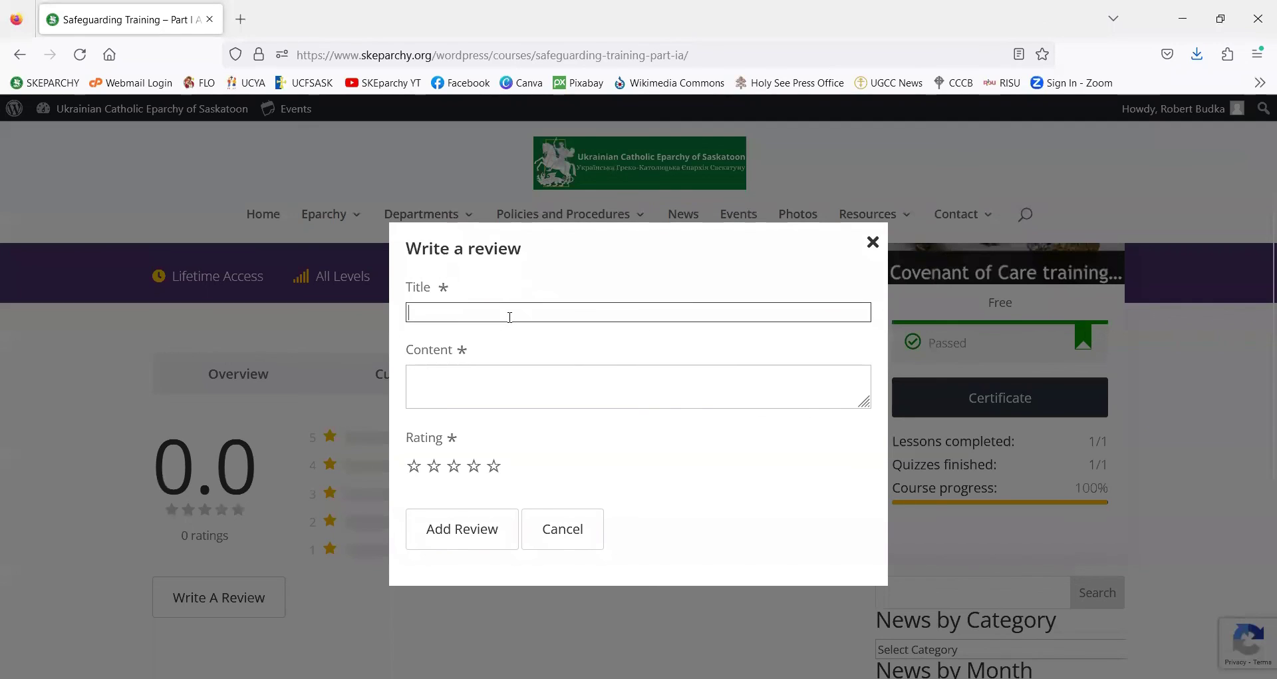
pyautogui.write('Grea')
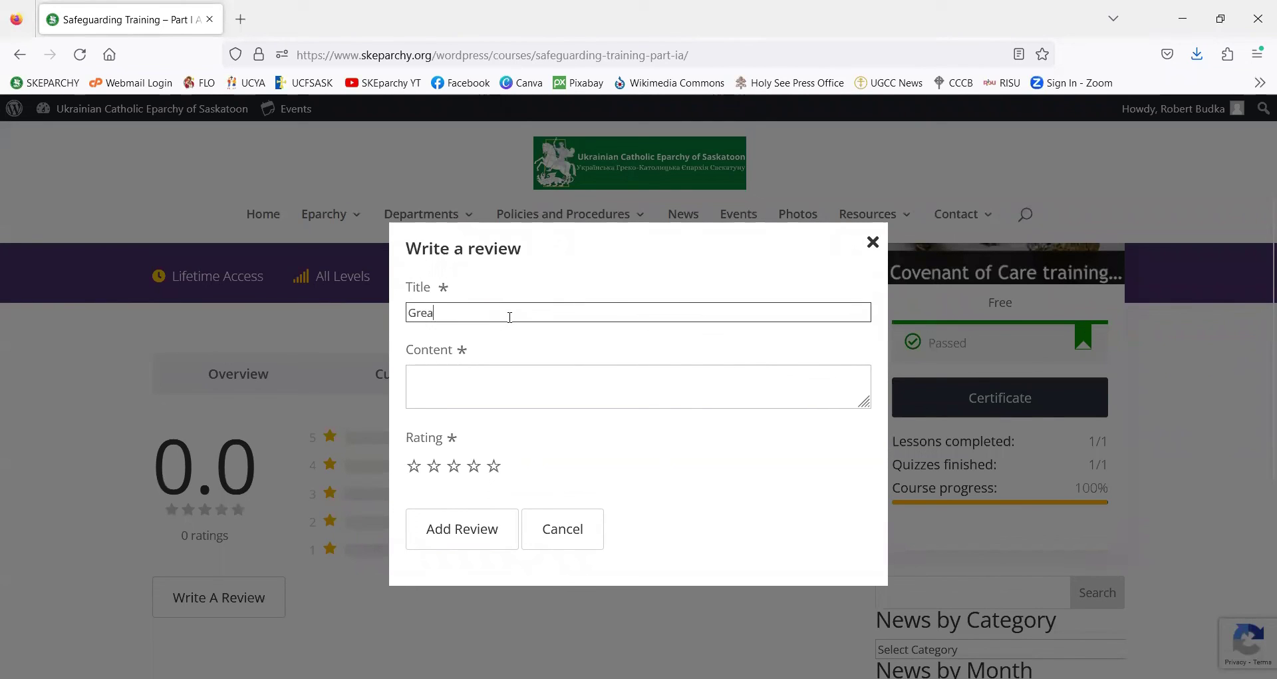
pyautogui.write('t Course')
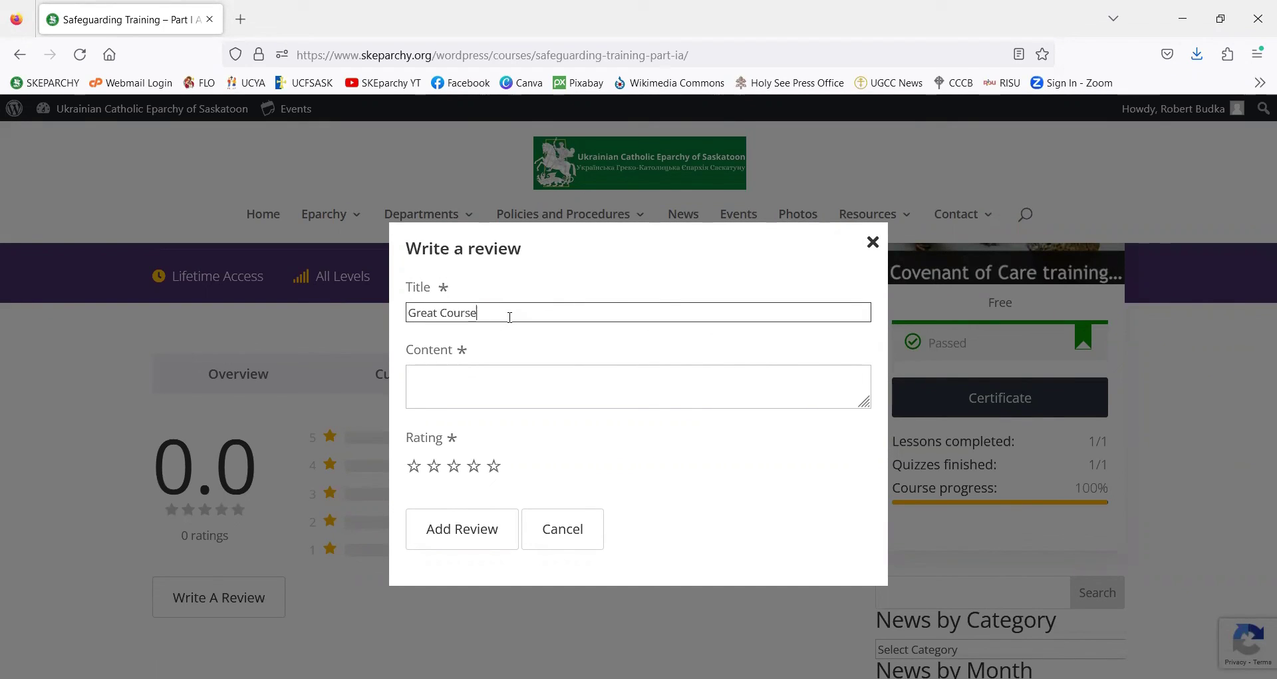
pyautogui.click(468, 383)
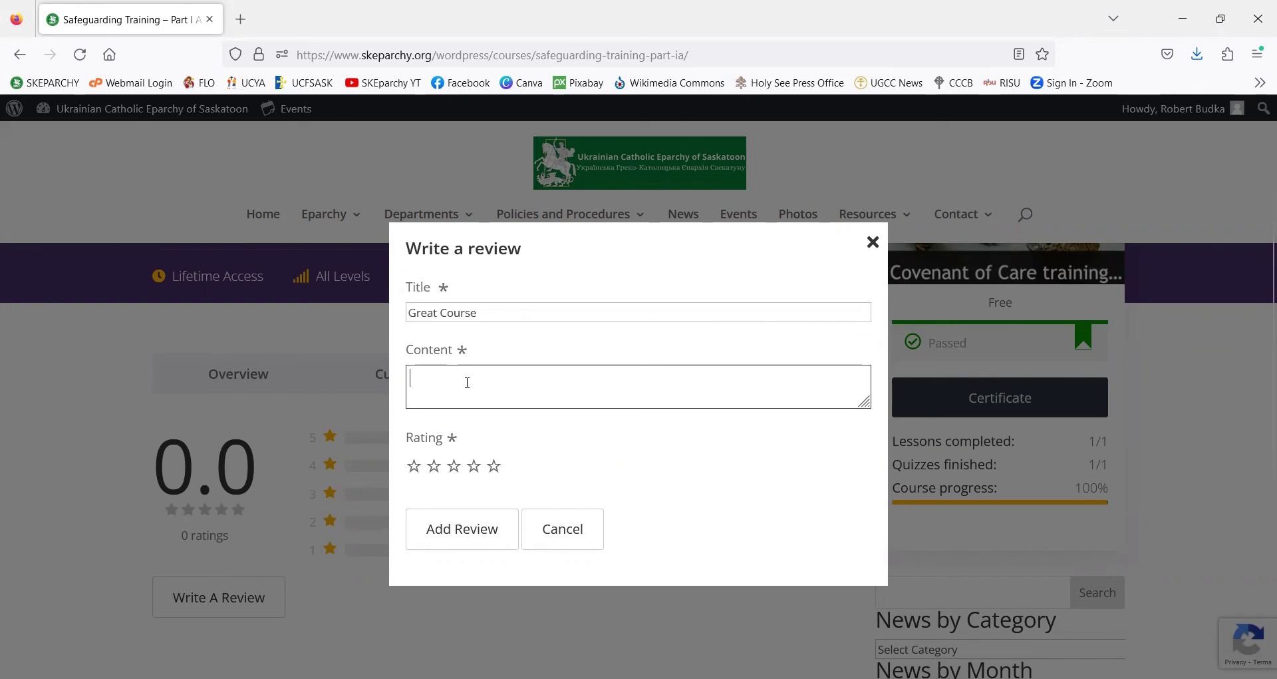
pyautogui.write('Very convenient')
pyautogui.click(497, 467)
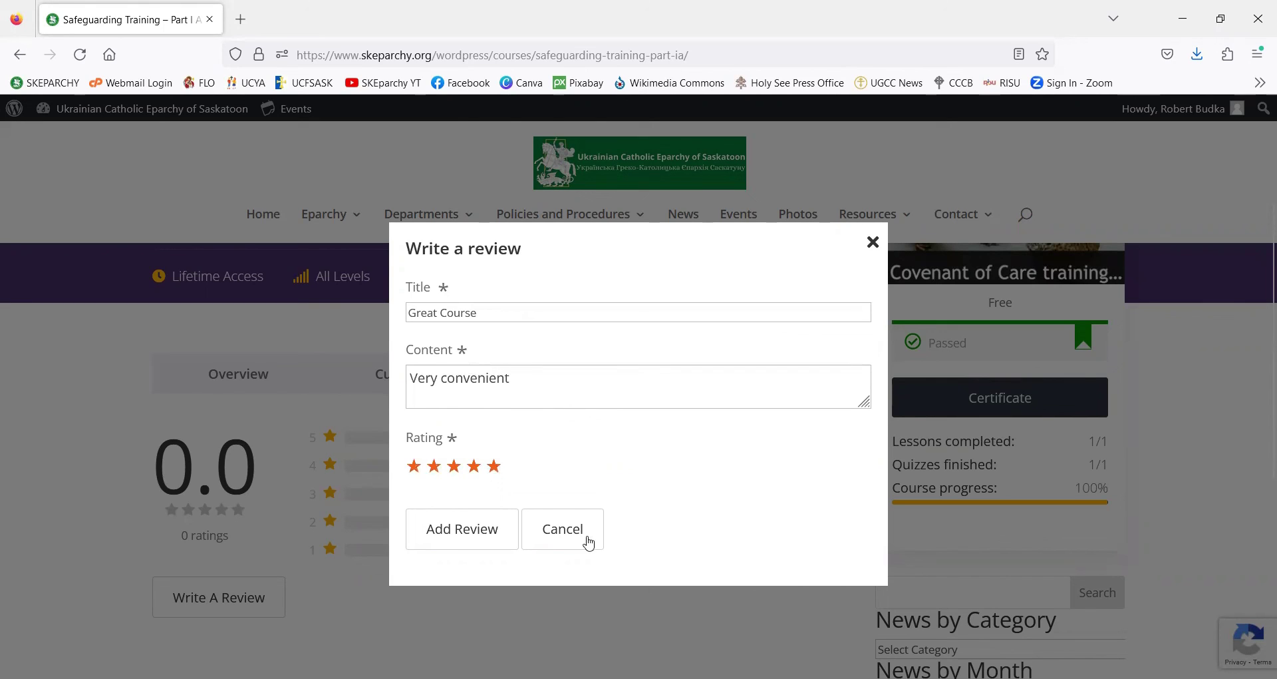
pyautogui.click(489, 535)
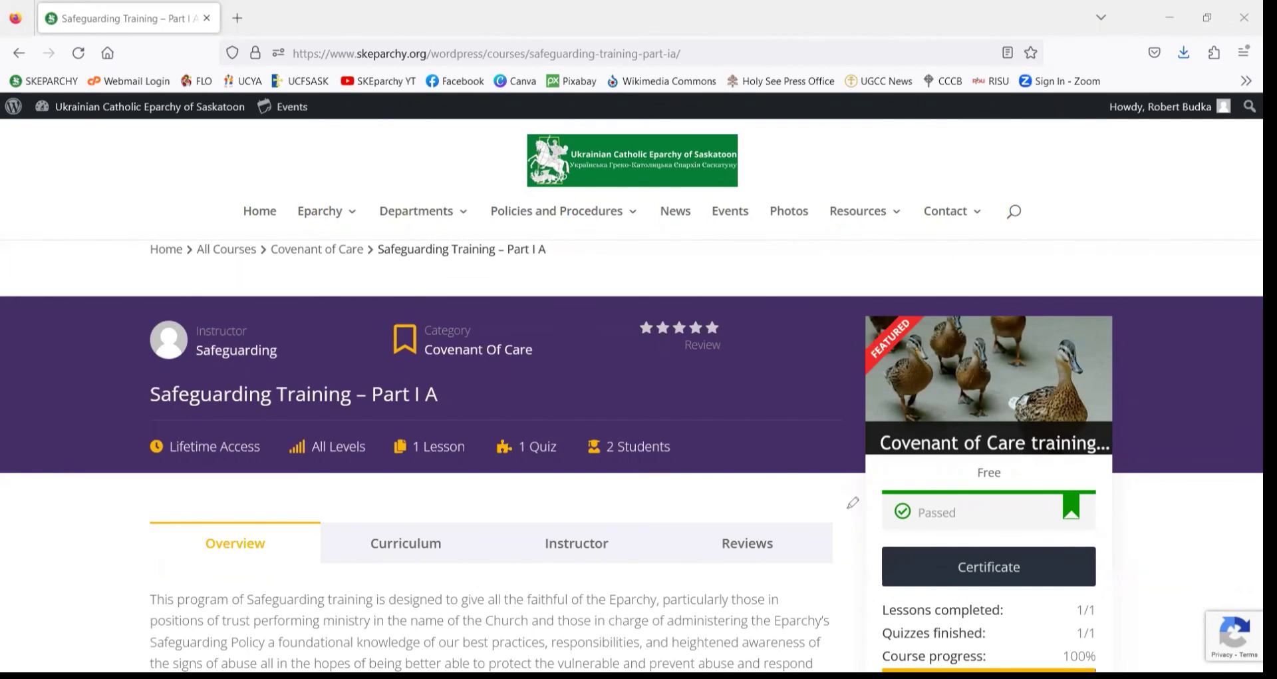
pyautogui.moveTo(869, 570)
pyautogui.mouseDown()
pyautogui.moveTo(885, 569)
pyautogui.moveTo(865, 562)
pyautogui.moveTo(860, 585)
pyautogui.moveTo(847, 581)
pyautogui.mouseUp()
pyautogui.moveTo(837, 506); pyautogui.dragTo(873, 566)
pyautogui.moveTo(260, 240)
pyautogui.mouseDown()
pyautogui.moveTo(232, 232)
pyautogui.moveTo(192, 248)
pyautogui.moveTo(355, 256)
pyautogui.moveTo(370, 240)
pyautogui.moveTo(279, 244)
pyautogui.moveTo(298, 263)
pyautogui.mouseUp()
pyautogui.moveTo(609, 221)
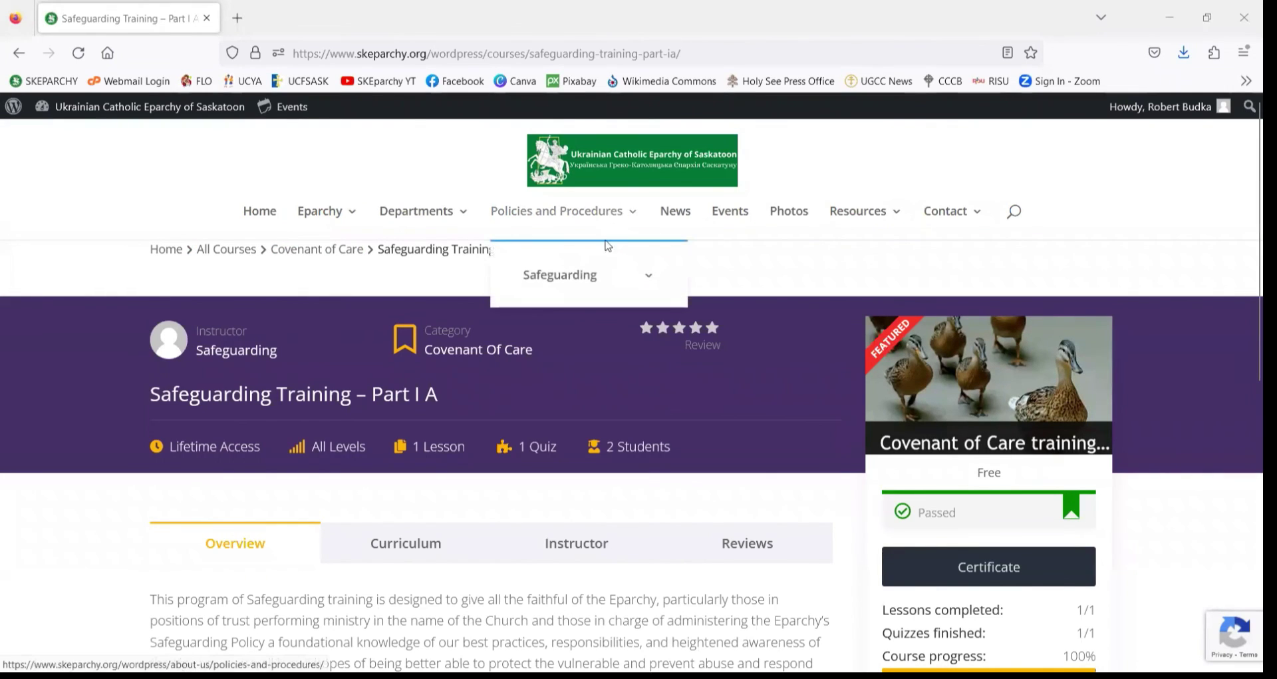
pyautogui.moveTo(621, 278)
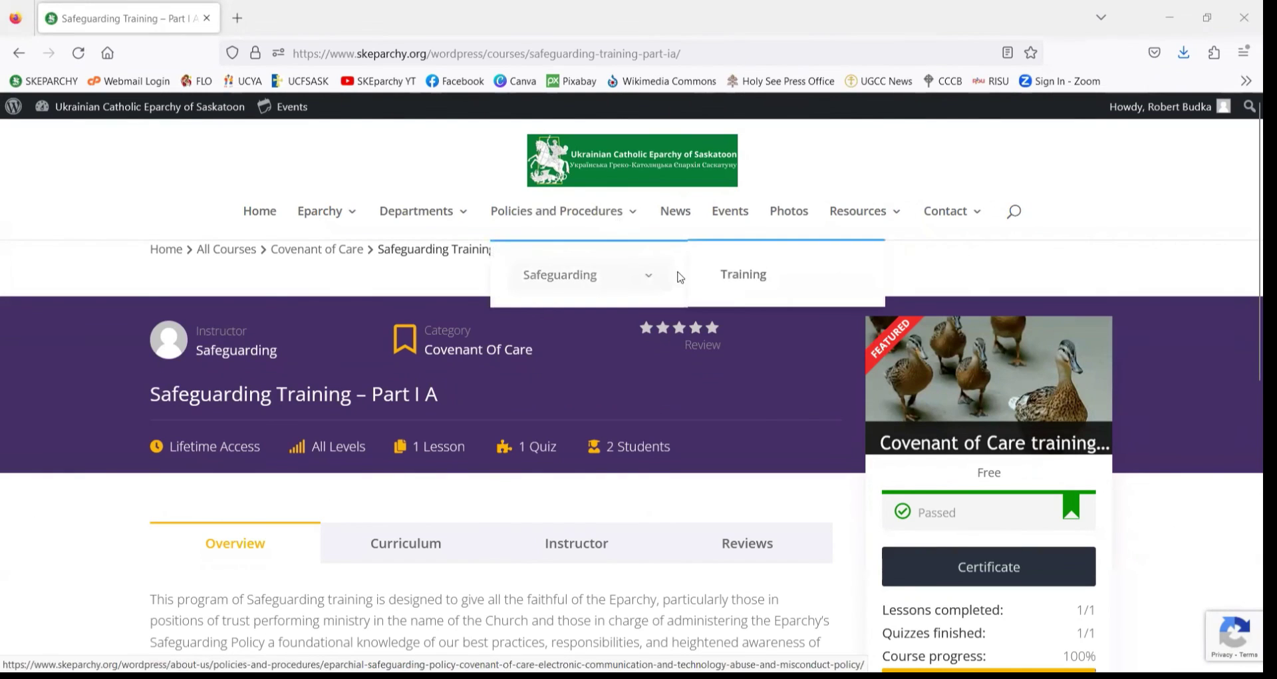
# - Go back to All Courses and open the Safeguarding Training Part I B – Commit to Kids course
pyautogui.click(230, 249)
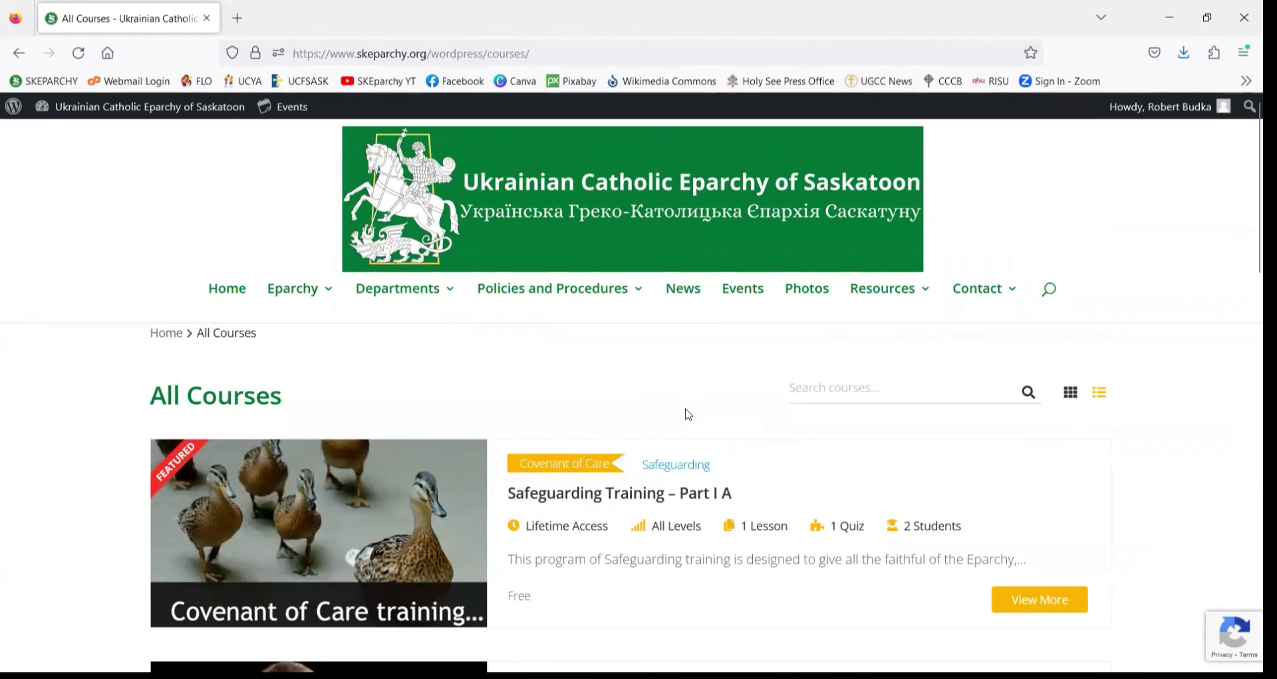
pyautogui.scroll(-3, 685, 413)
pyautogui.scroll(-1, 694, 418)
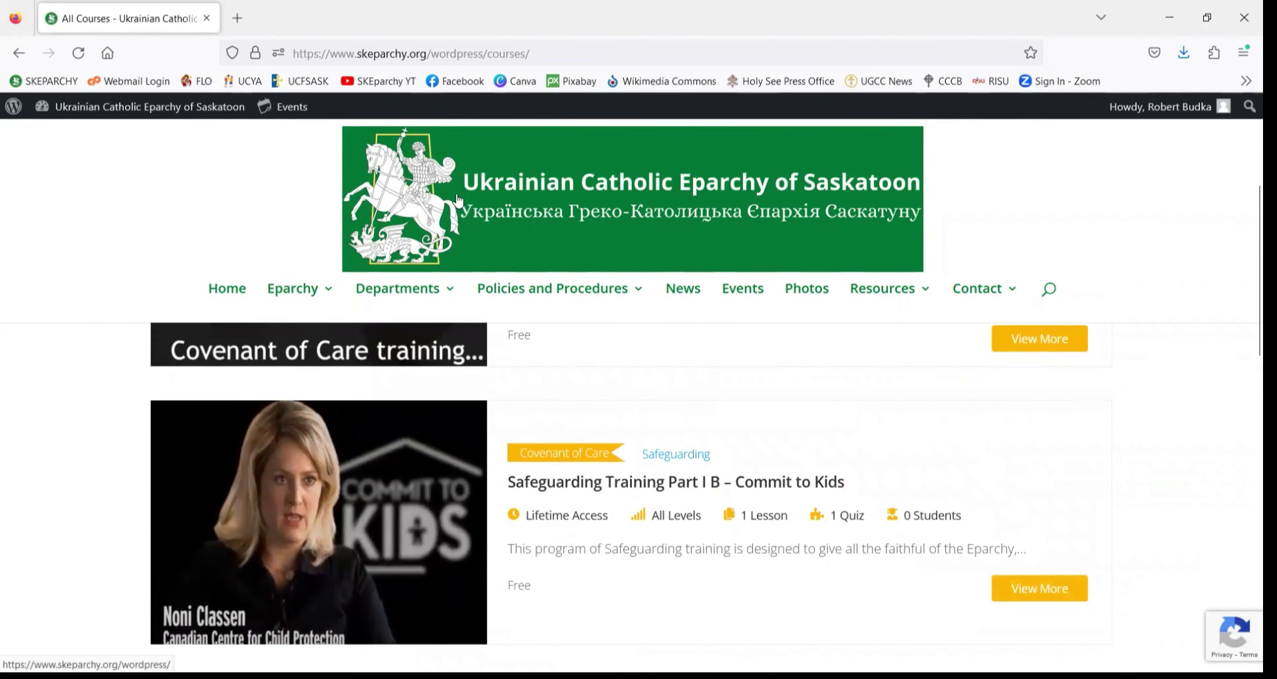
pyautogui.moveTo(619, 432)
pyautogui.mouseDown()
pyautogui.moveTo(745, 532)
pyautogui.moveTo(831, 469)
pyautogui.moveTo(535, 425)
pyautogui.mouseUp()
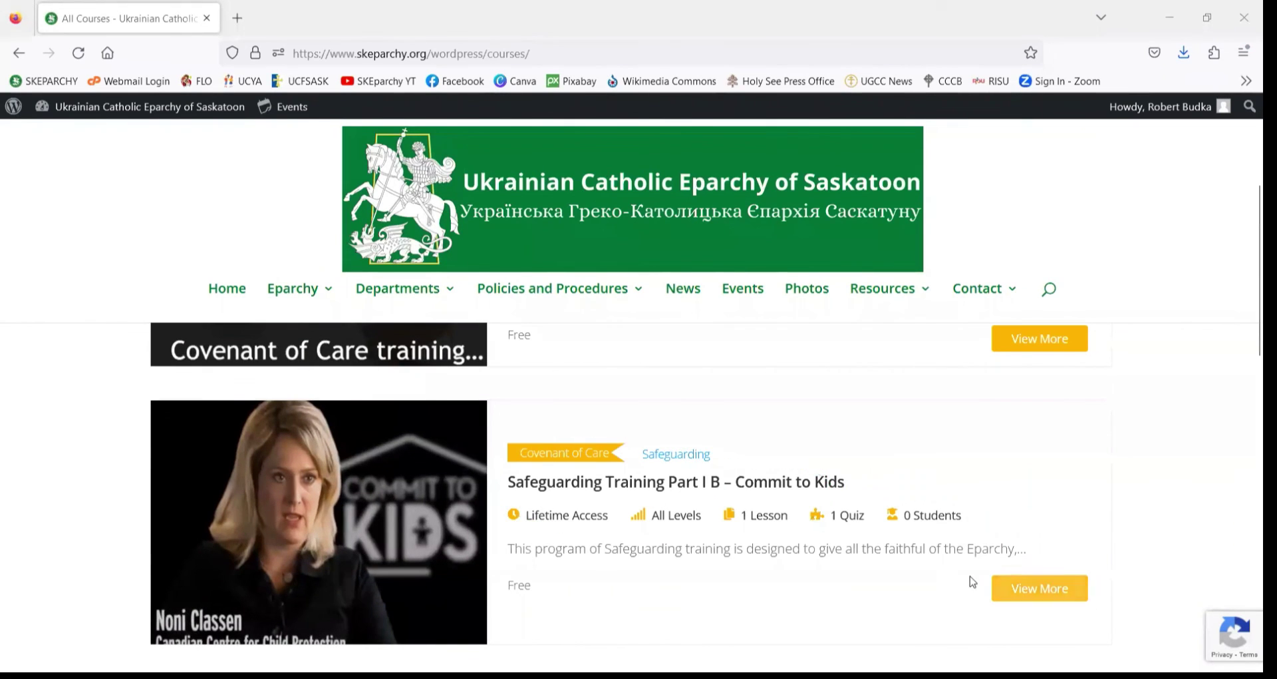
pyautogui.click(700, 483)
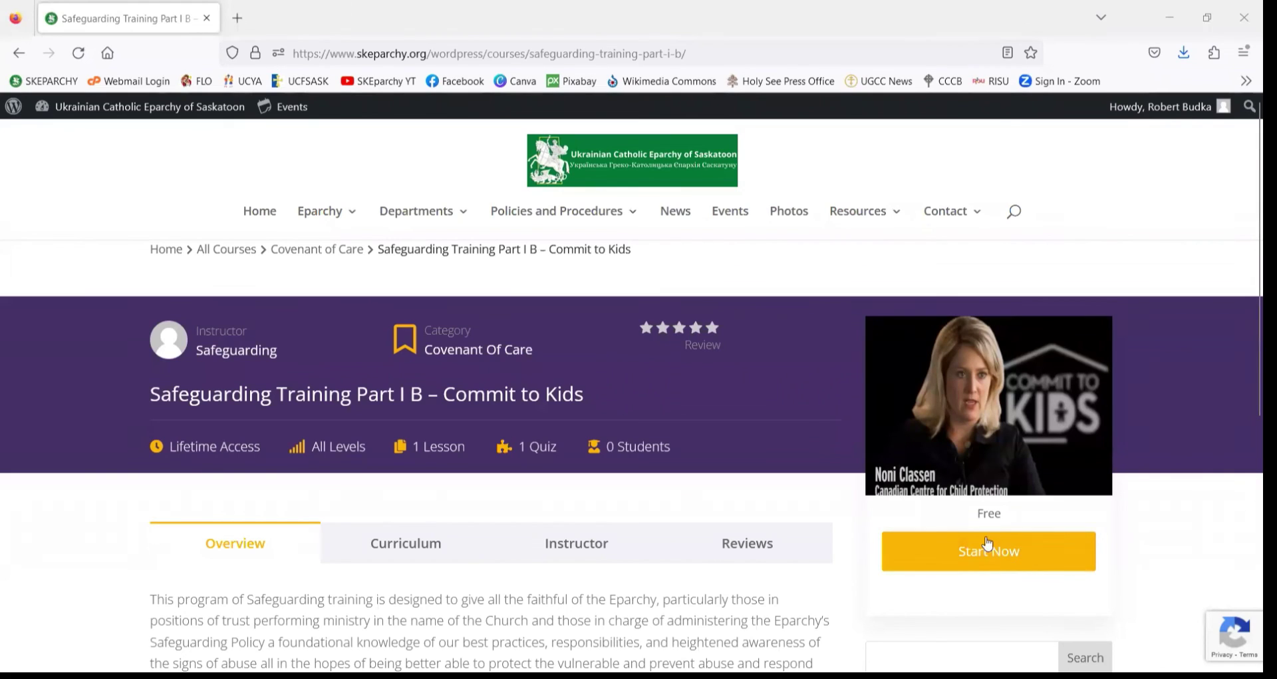
# - Enrol in and start Part I B with Start Now, then leave the lesson for the course overview
pyautogui.click(1003, 555)
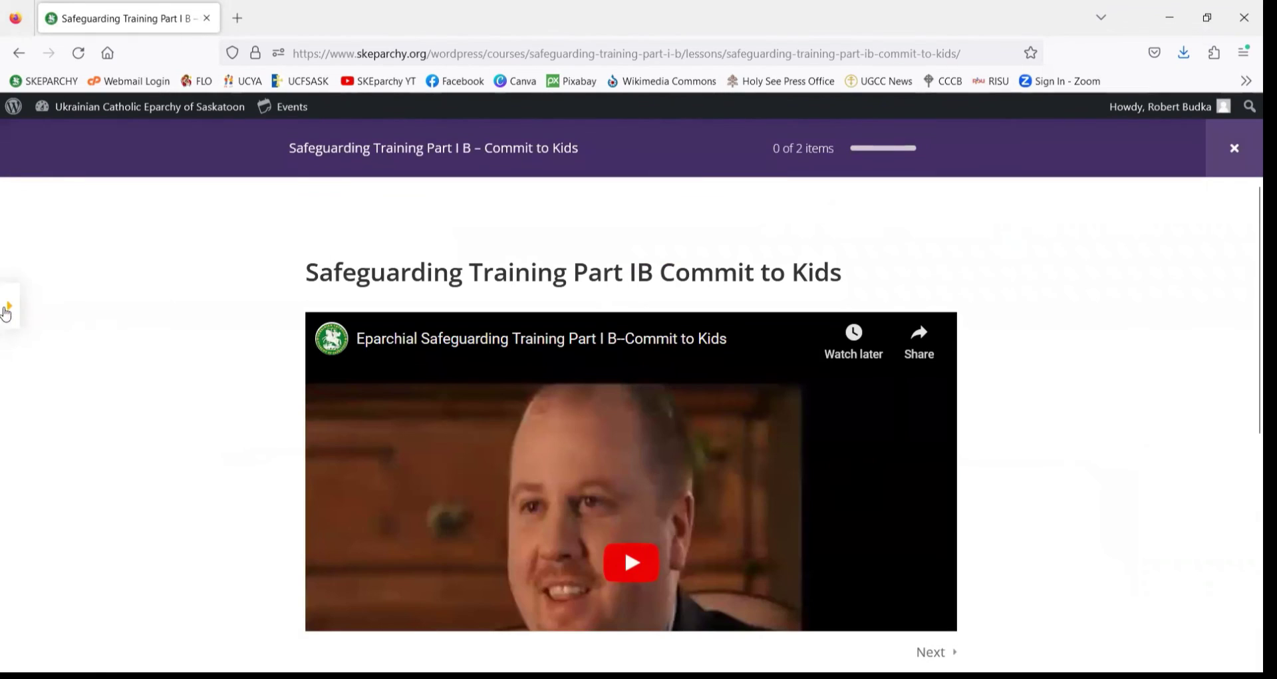
pyautogui.click(12, 306)
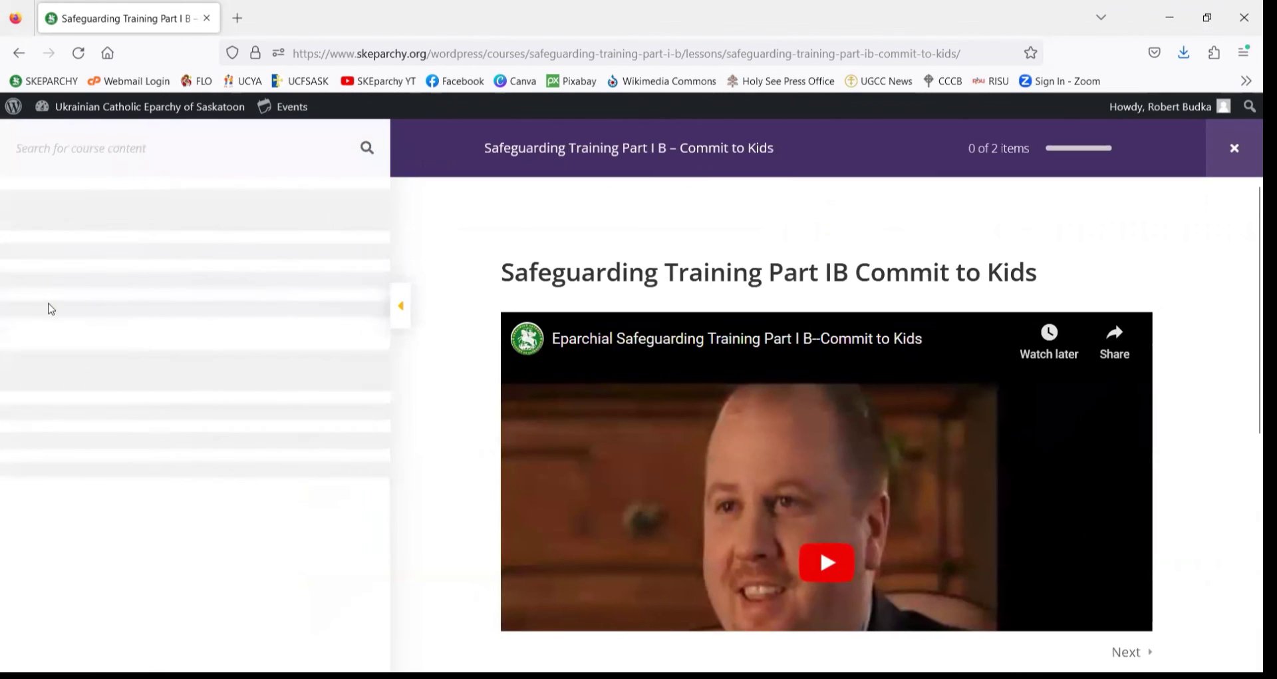
pyautogui.click(403, 311)
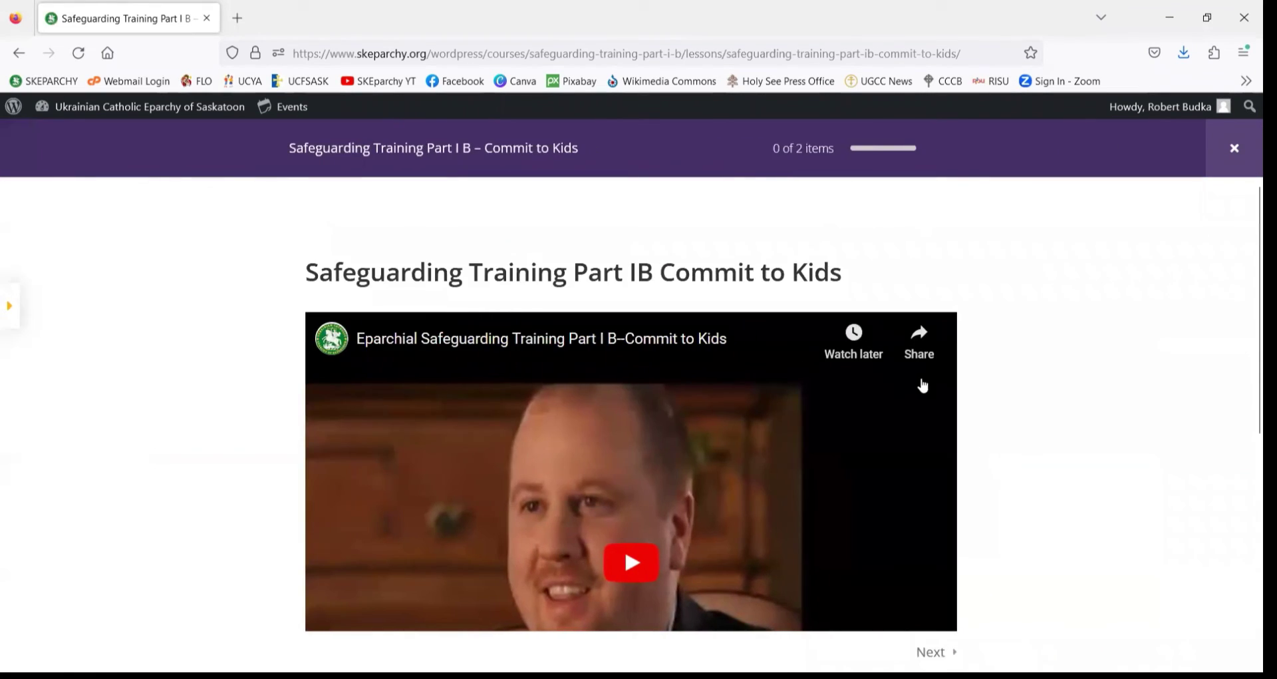
pyautogui.click(1235, 159)
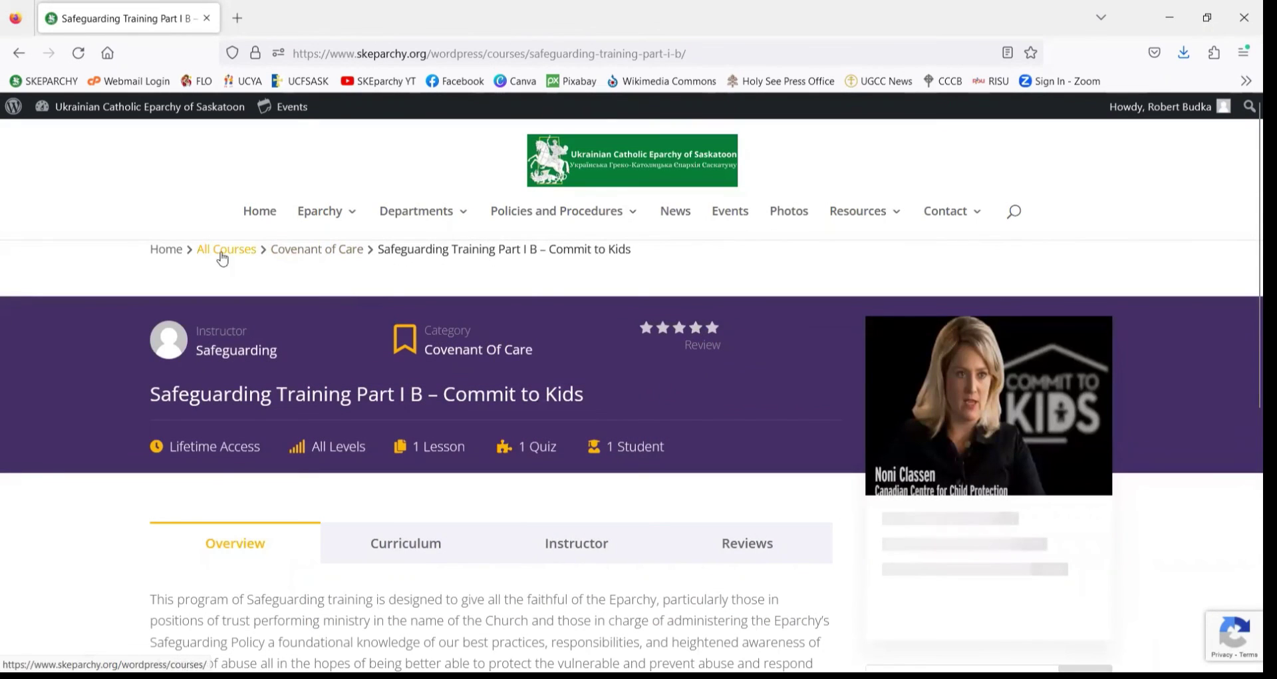
# - Return to All Courses and confirm Part I A lists 2 Students and Part I B lists 1 Student
pyautogui.click(225, 257)
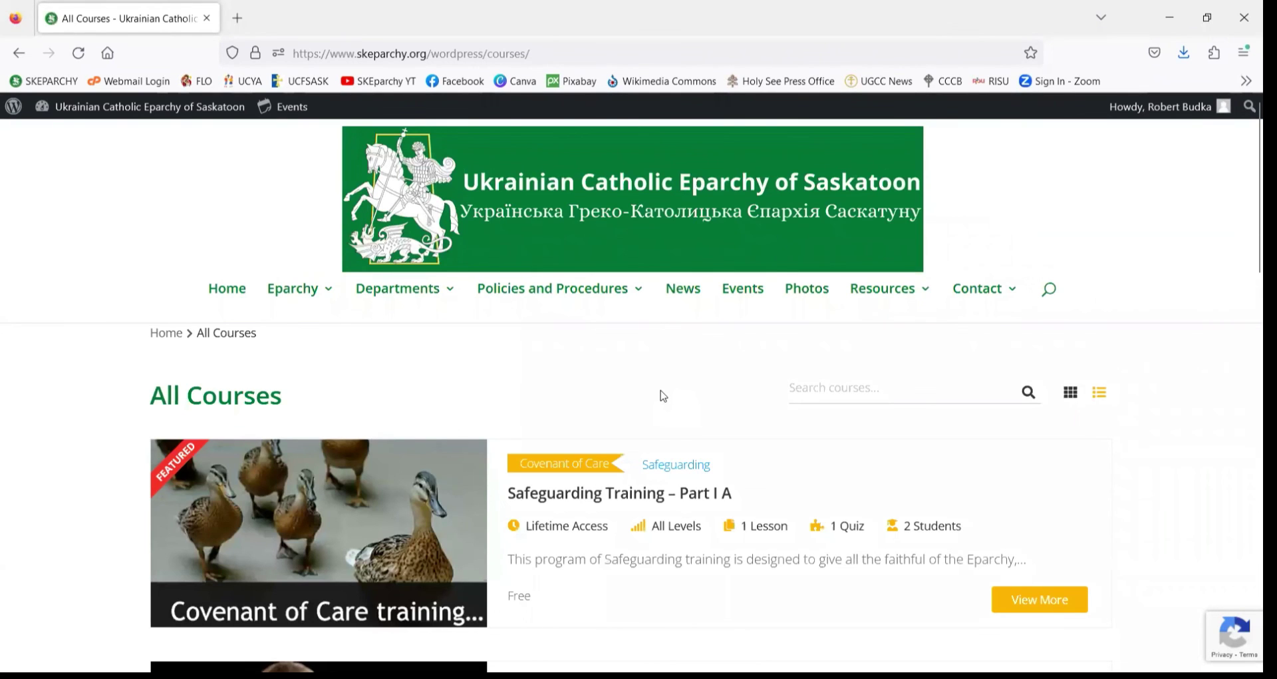
pyautogui.scroll(-4, 663, 396)
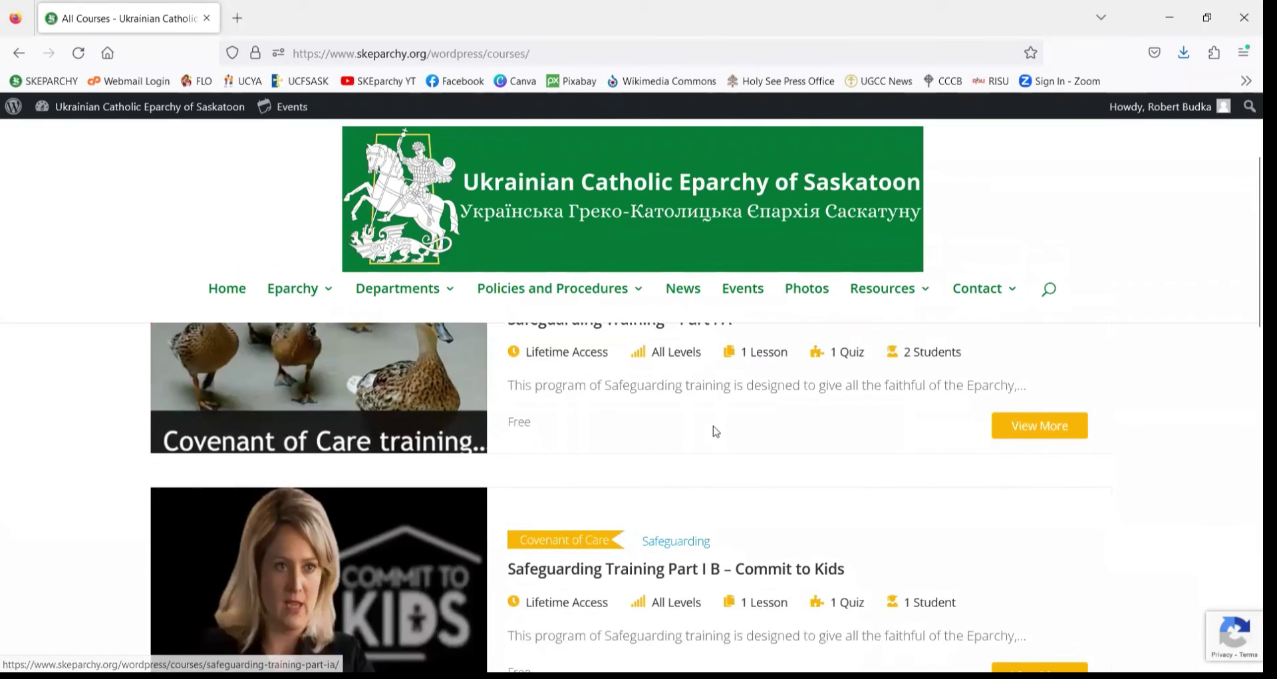
pyautogui.scroll(2, 702, 448)
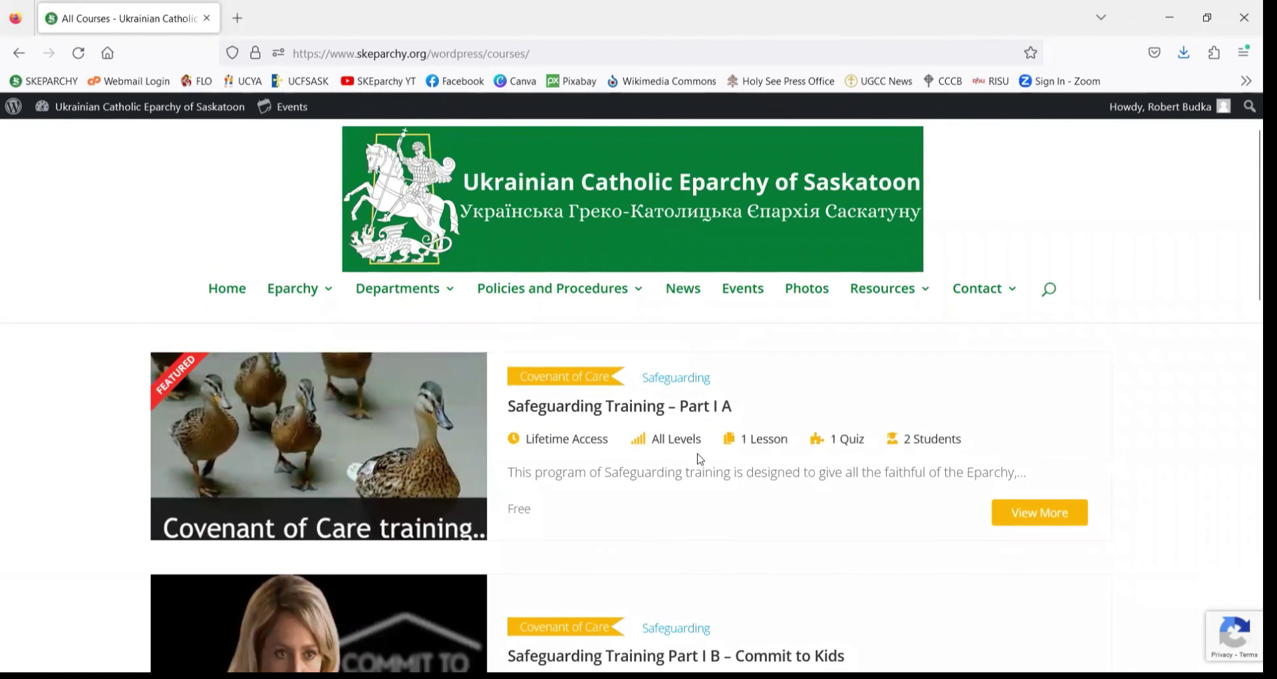
pyautogui.scroll(-1, 699, 459)
pyautogui.scroll(-2, 699, 459)
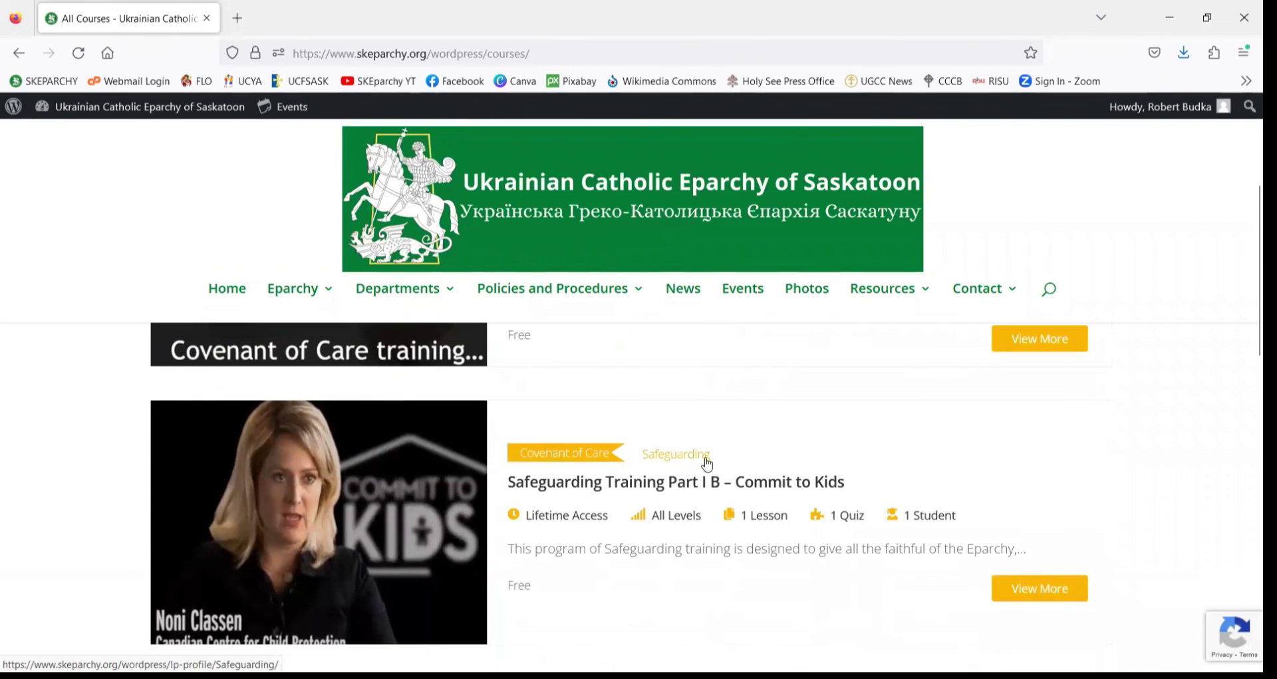
pyautogui.scroll(6, 758, 442)
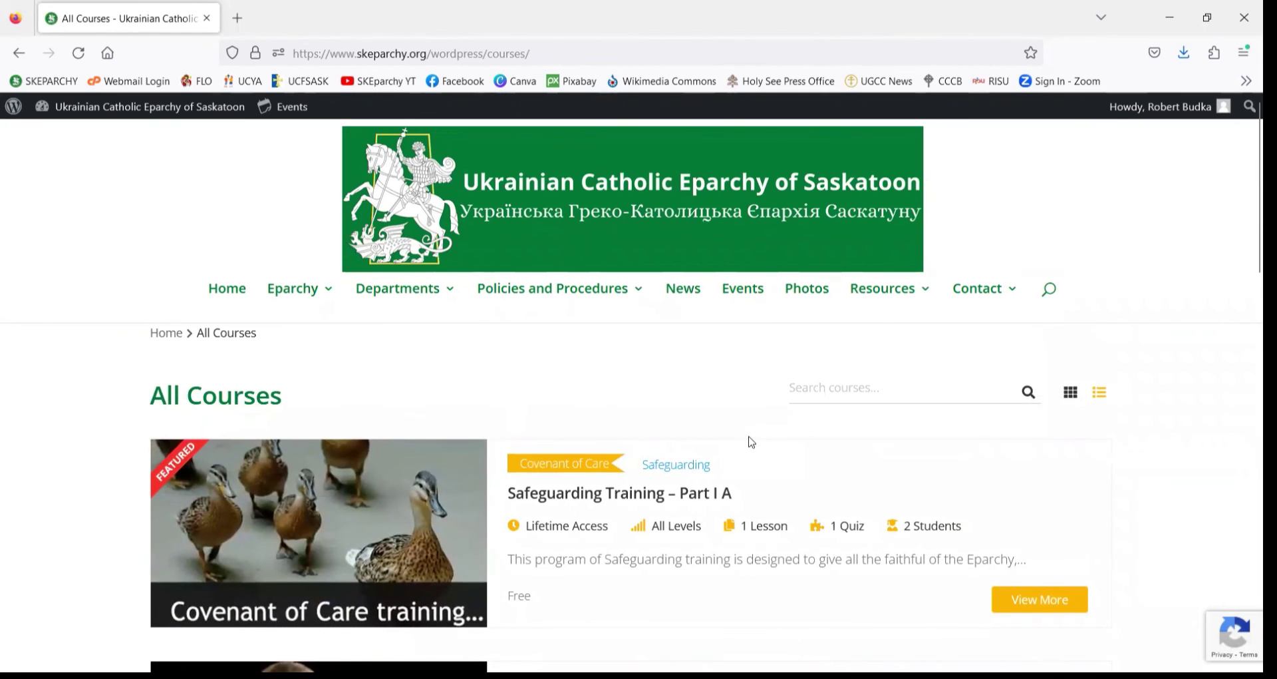